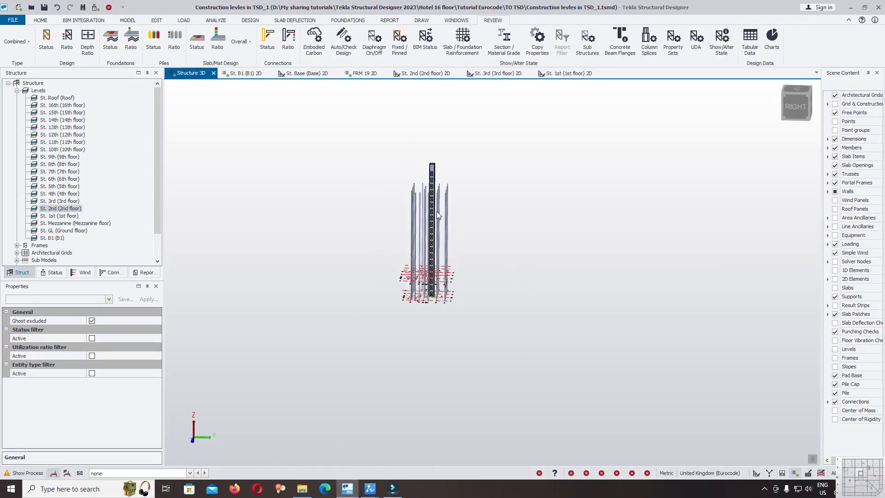
# Step: Review the names, levels and spacings in the construction levels table, from basement B1 up to the roof
pyautogui.scroll(5, 401, 194)
pyautogui.click(133, 22)
pyautogui.click(17, 40)
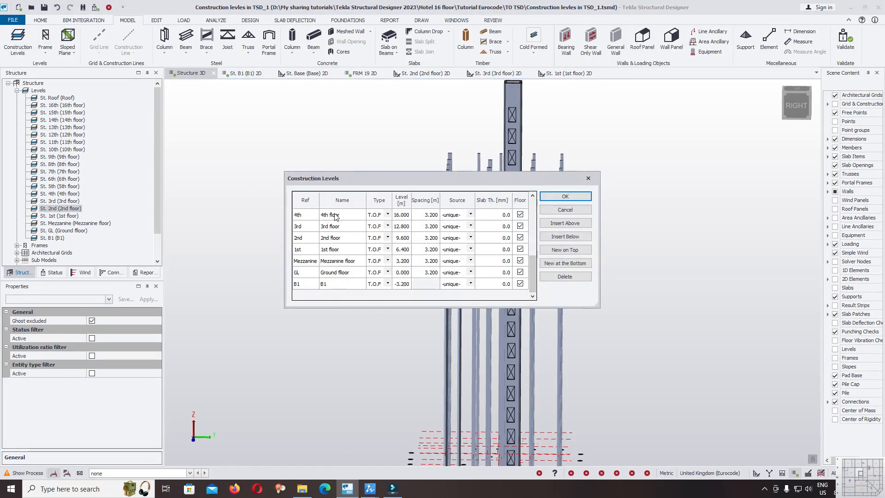
pyautogui.click(352, 261)
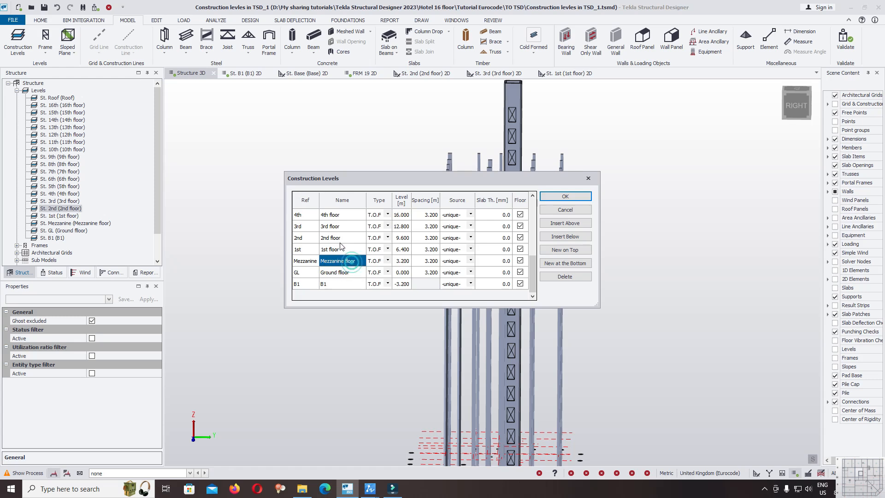
pyautogui.click(339, 250)
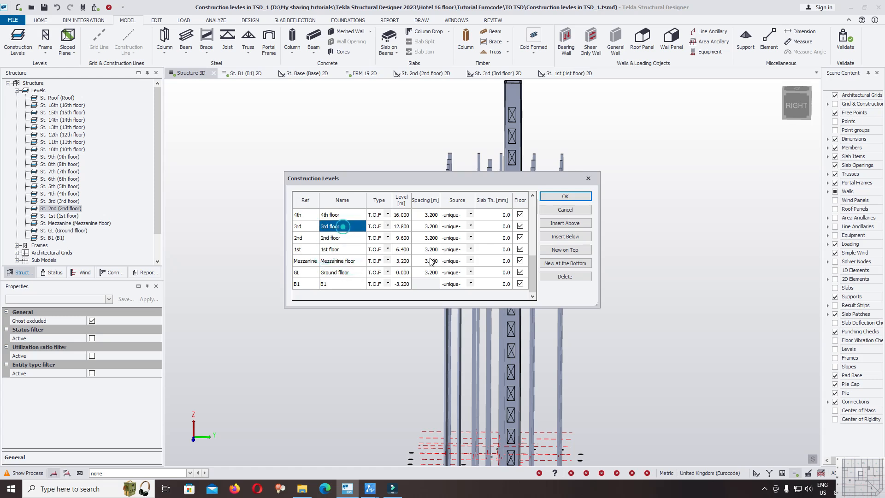
pyautogui.scroll(4, 437, 261)
pyautogui.click(347, 228)
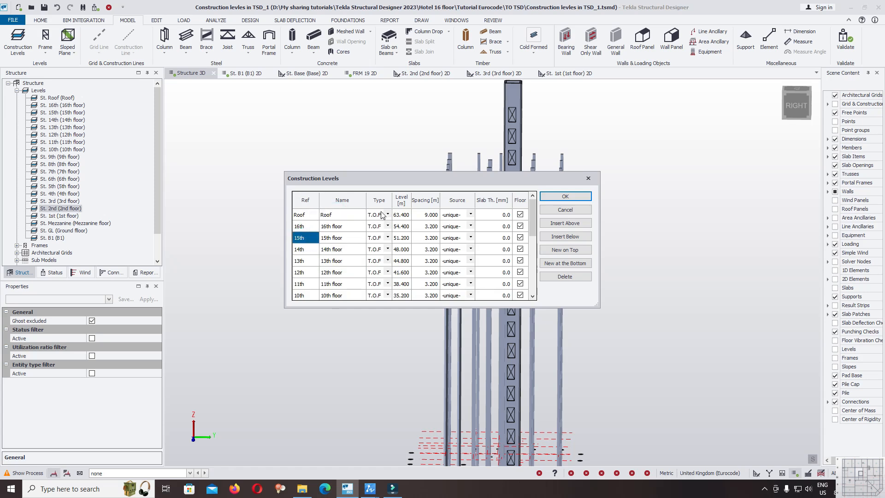
pyautogui.scroll(-4, 401, 258)
pyautogui.click(394, 280)
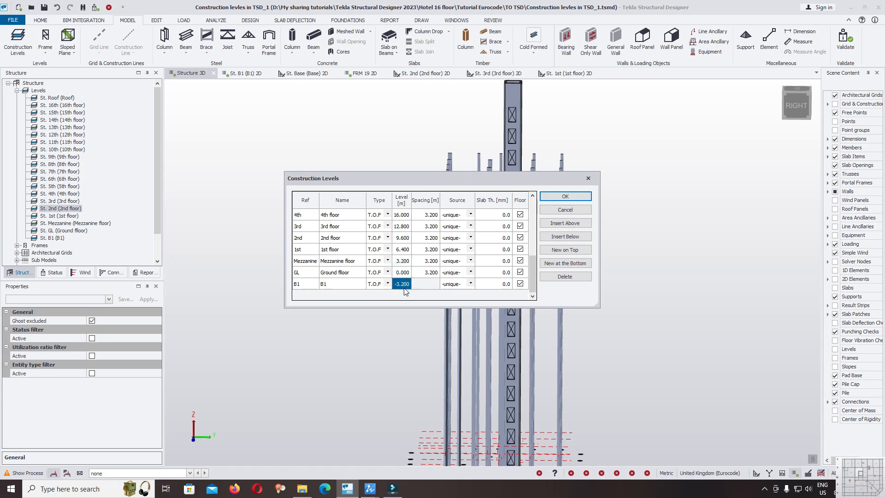
pyautogui.click(422, 272)
pyautogui.moveTo(532, 269); pyautogui.dragTo(463, 215)
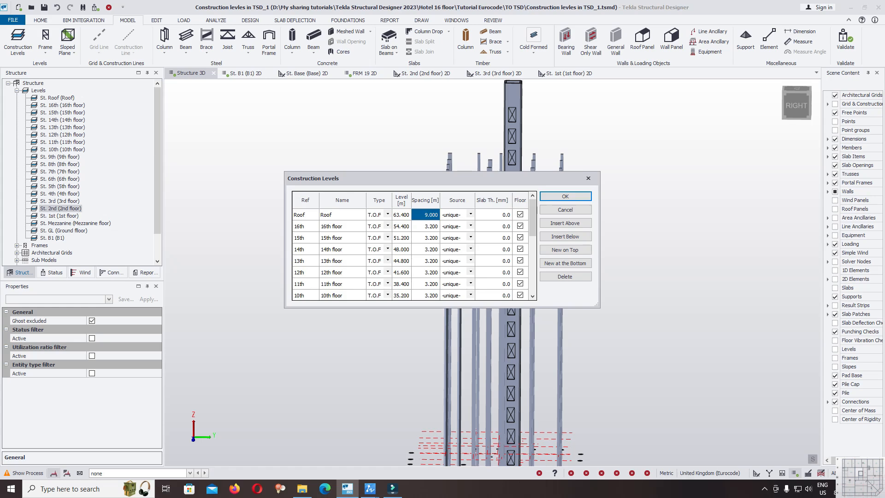
pyautogui.click(430, 215)
pyautogui.click(565, 196)
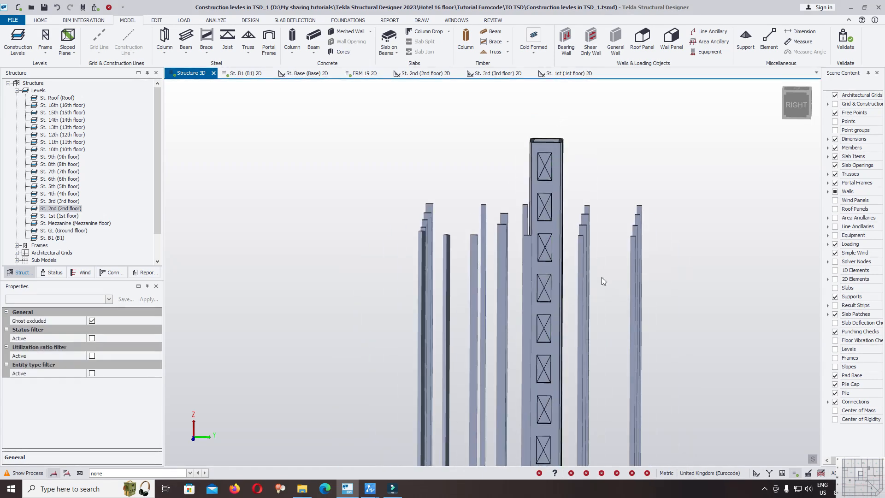
# Step: Select all 20 concrete columns around the core and set their top level to St. 16th (16th floor)
pyautogui.moveTo(602, 281); pyautogui.dragTo(590, 187, button='middle')
pyautogui.moveTo(631, 181); pyautogui.dragTo(635, 163, button='right')
pyautogui.moveTo(651, 124); pyautogui.dragTo(561, 167)
pyautogui.scroll(3, 503, 90)
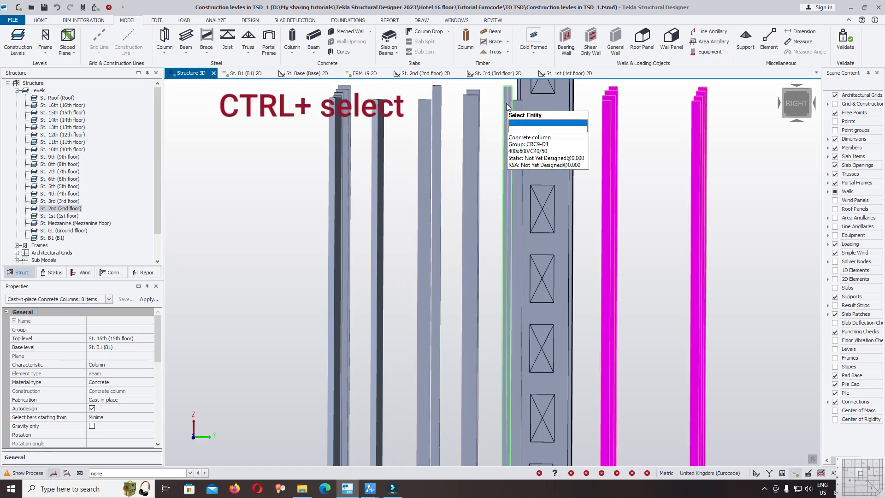
pyautogui.moveTo(509, 99); pyautogui.dragTo(509, 140, button='middle')
pyautogui.keyDown('ctrl'); pyautogui.moveTo(510, 110); pyautogui.dragTo(302, 168); pyautogui.keyUp('ctrl')
pyautogui.keyDown('ctrl'); pyautogui.moveTo(303, 167); pyautogui.dragTo(295, 168); pyautogui.keyUp('ctrl')
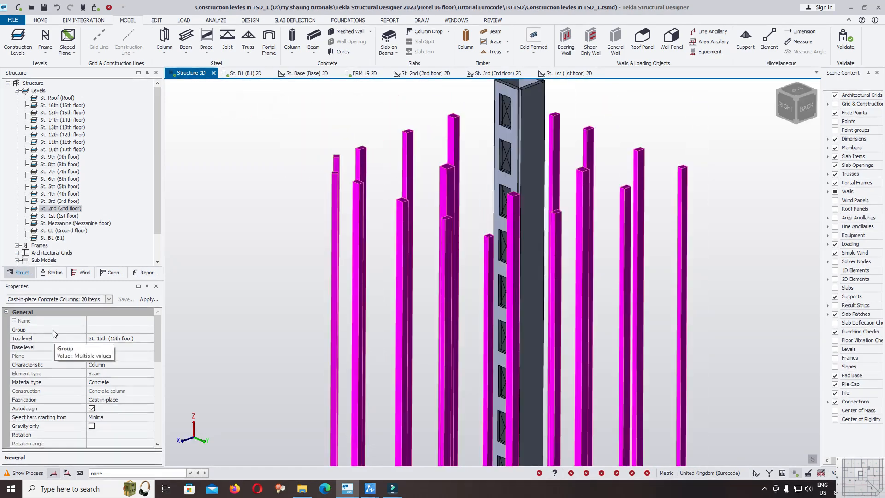
pyautogui.click(147, 340)
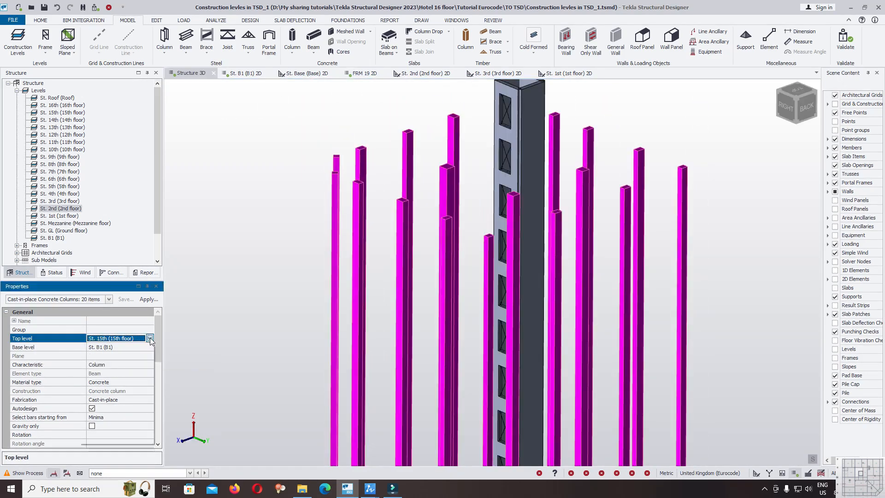
pyautogui.click(150, 339)
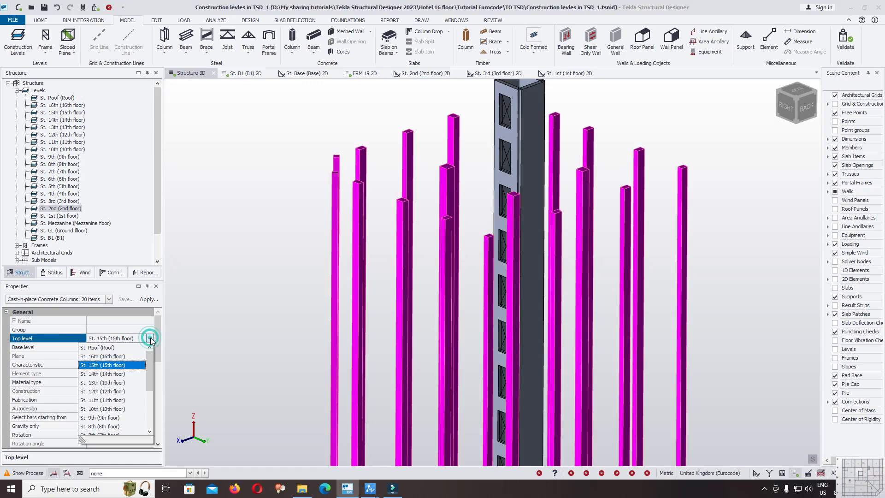
pyautogui.click(120, 360)
pyautogui.scroll(-3, 251, 144)
pyautogui.moveTo(487, 239); pyautogui.dragTo(635, 225, button='right')
pyautogui.click(635, 227)
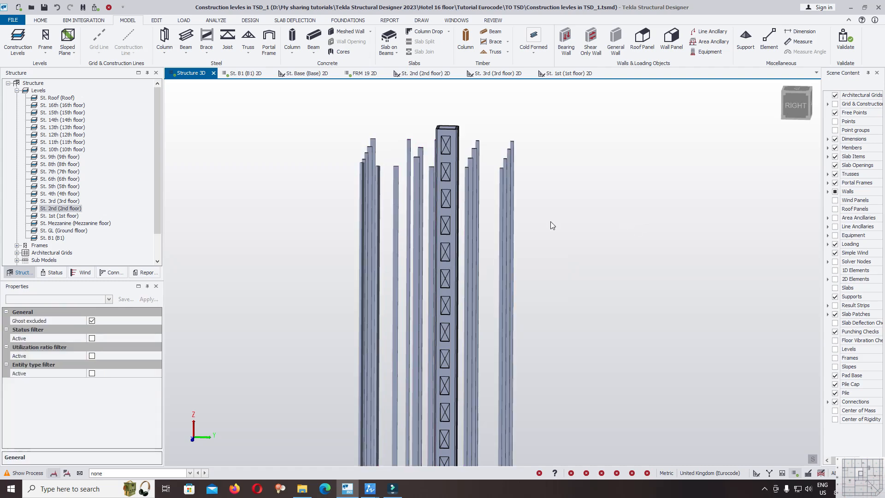
# Step: Save the model and open the 2D plan view of St. 2nd (2nd floor)
pyautogui.click(11, 21)
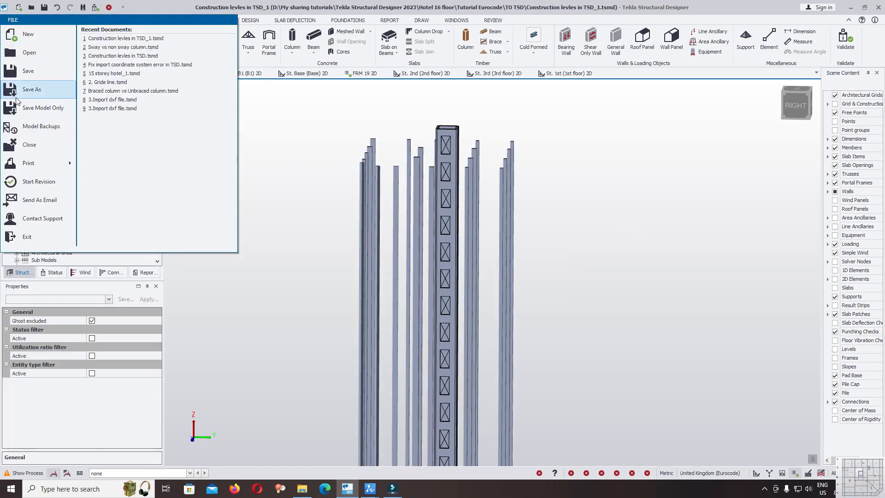
pyautogui.click(24, 84)
pyautogui.doubleClick(64, 210)
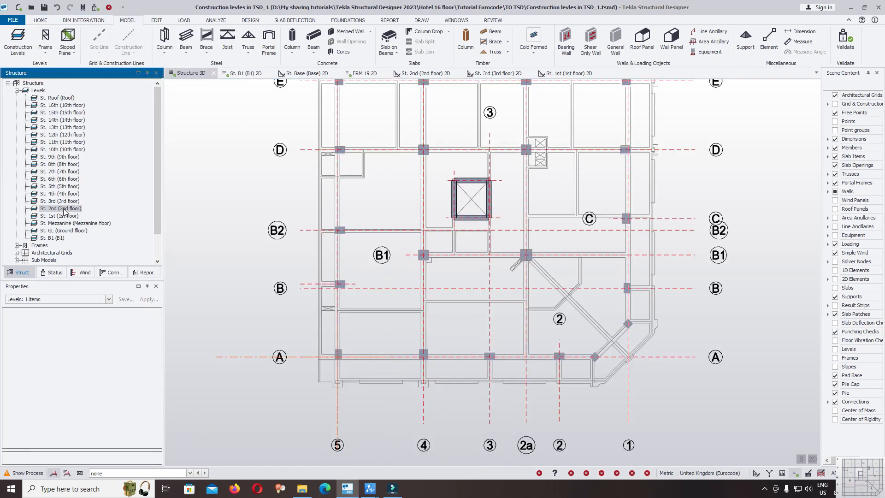
# Step: Start a cast-in-place concrete beam and set its concrete class to C30/37
pyautogui.click(123, 21)
pyautogui.click(313, 49)
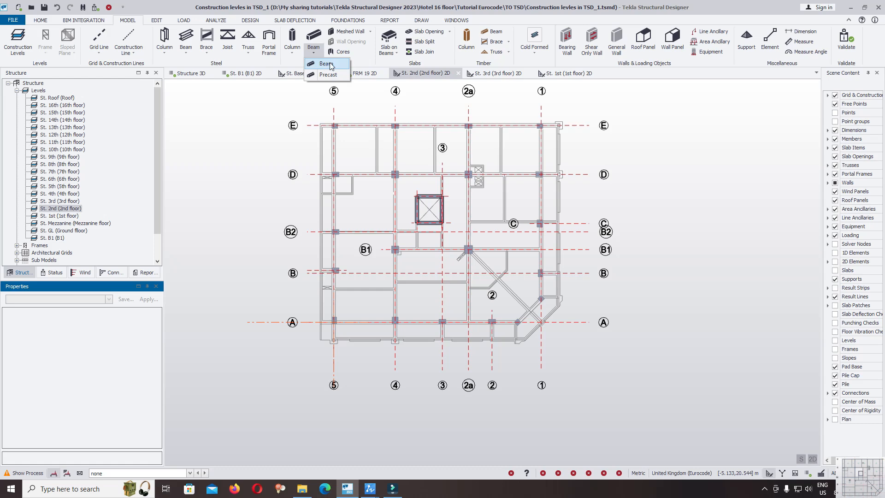
pyautogui.click(326, 64)
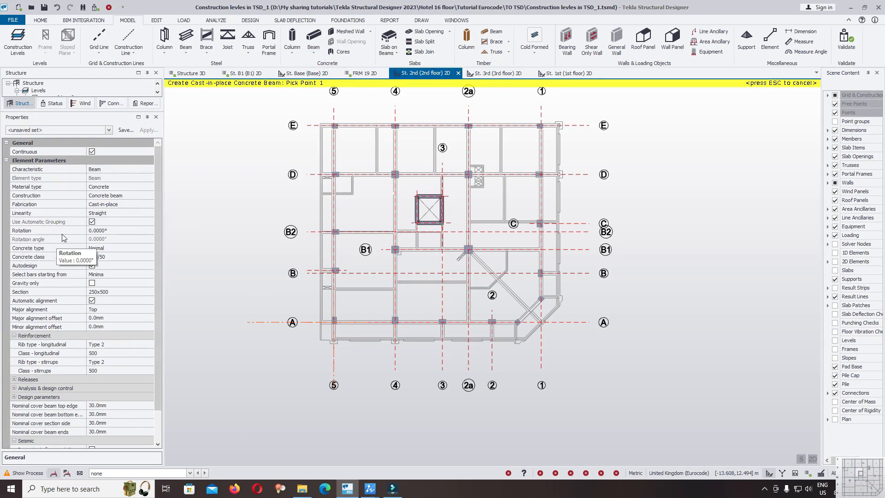
pyautogui.moveTo(158, 236); pyautogui.dragTo(154, 269)
pyautogui.click(130, 224)
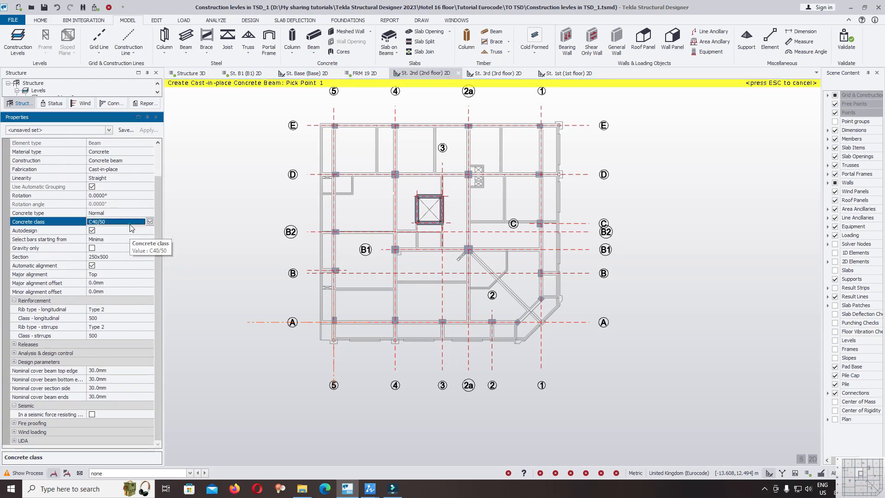
pyautogui.click(150, 222)
pyautogui.click(115, 284)
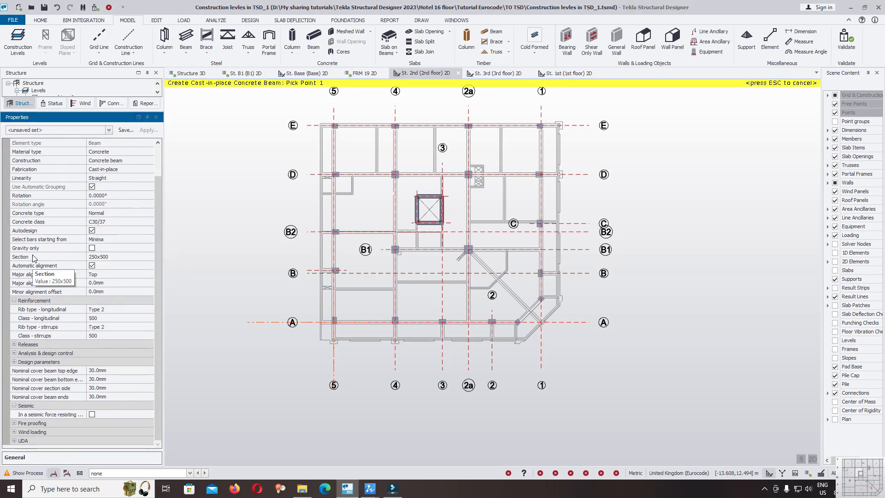
# Step: Switch to the 1ST FLOOR.dwg drawing in ZWCAD and examine the beam marks and section sizes in its upper bays
pyautogui.moveTo(371, 492)
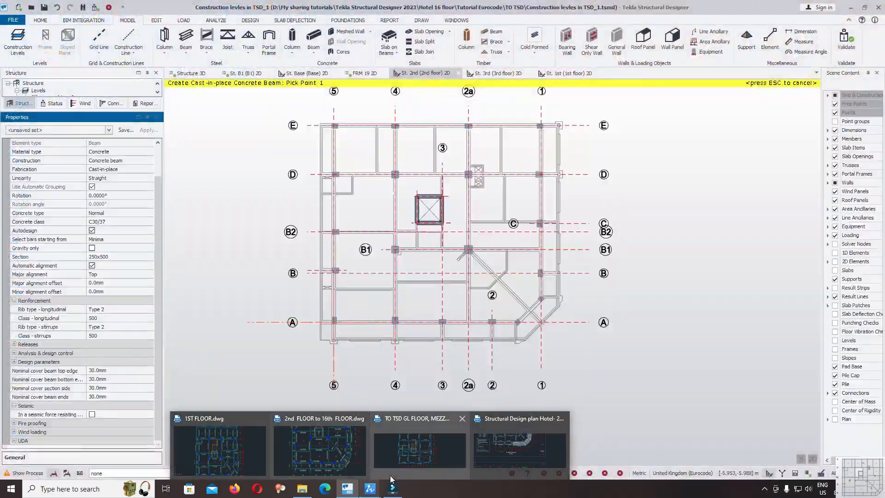
pyautogui.click(220, 449)
pyautogui.scroll(2, 292, 148)
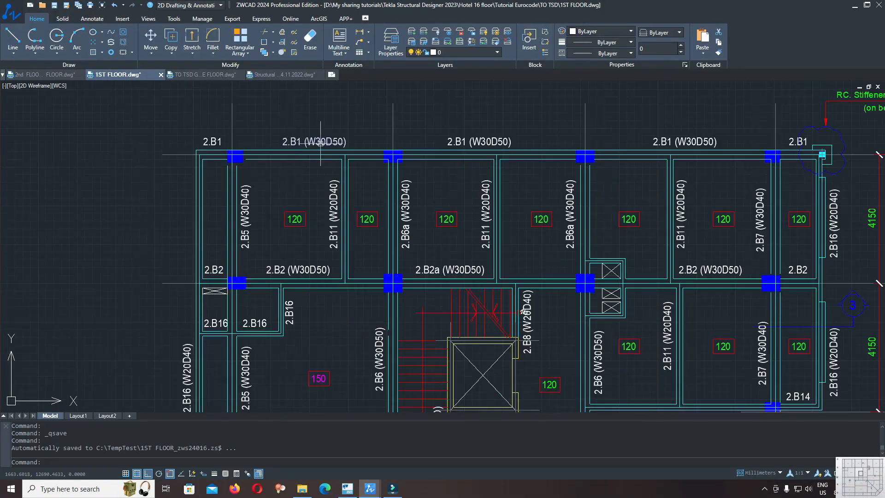
pyautogui.moveTo(289, 223); pyautogui.dragTo(343, 199, button='middle')
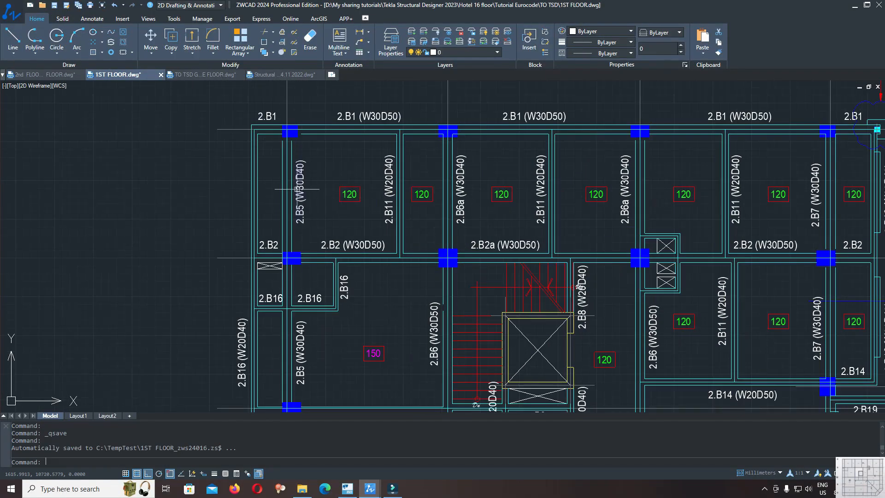
pyautogui.scroll(2, 294, 213)
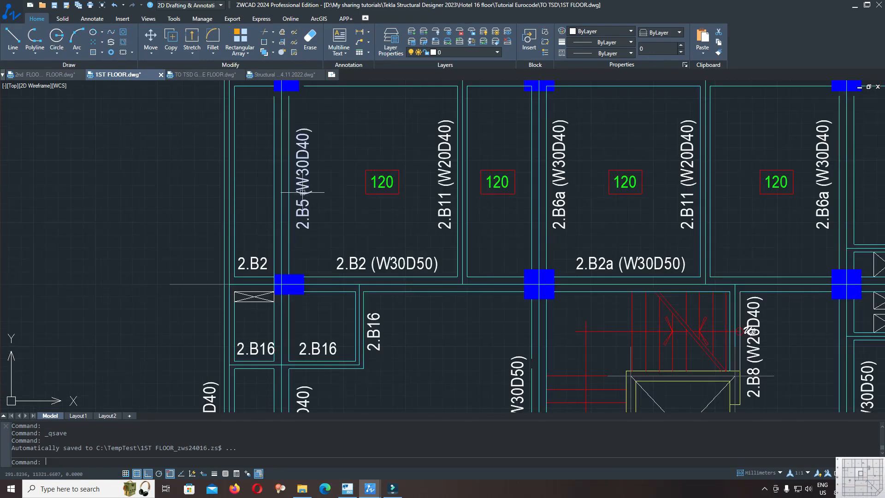
pyautogui.scroll(-2, 304, 198)
pyautogui.moveTo(313, 138); pyautogui.dragTo(210, 150, button='middle')
pyautogui.scroll(2, 265, 121)
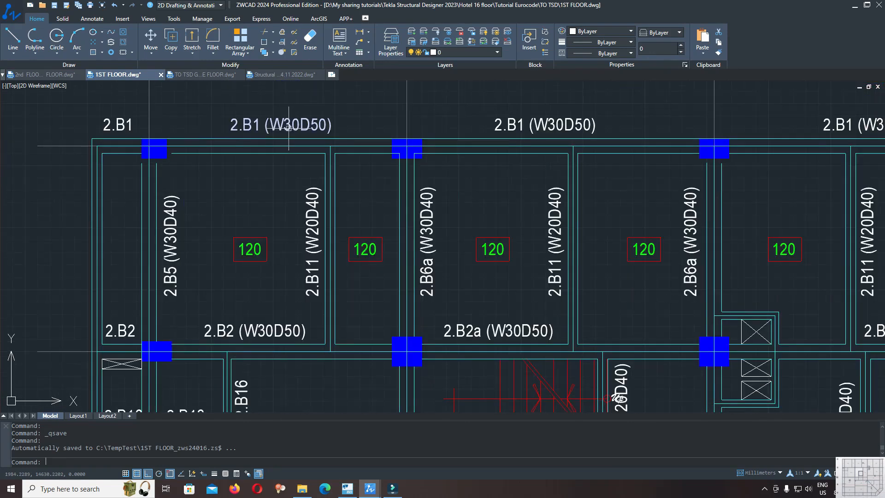
pyautogui.scroll(-2, 315, 145)
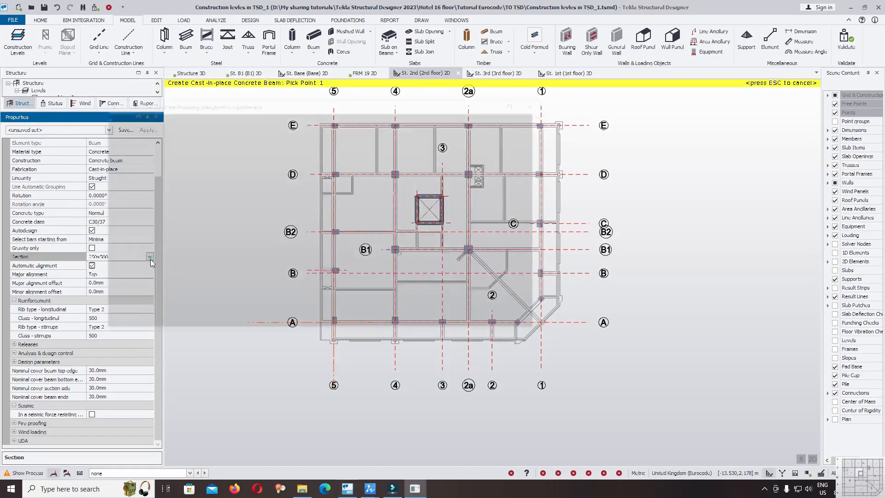
# Step: Switch back to Tekla Structural Designer and set the new beam's section to rectangular, 300 mm broad and 500 mm deep
pyautogui.click(150, 256)
pyautogui.write('300')
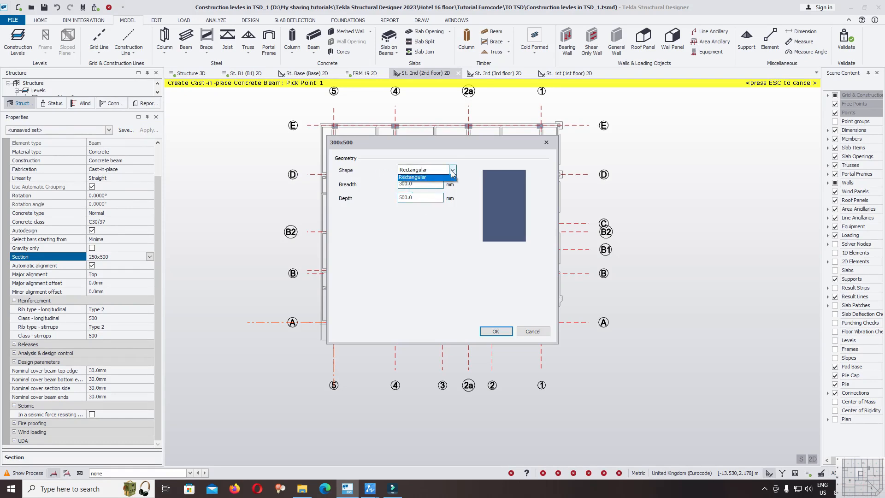
pyautogui.click(479, 159)
pyautogui.click(496, 331)
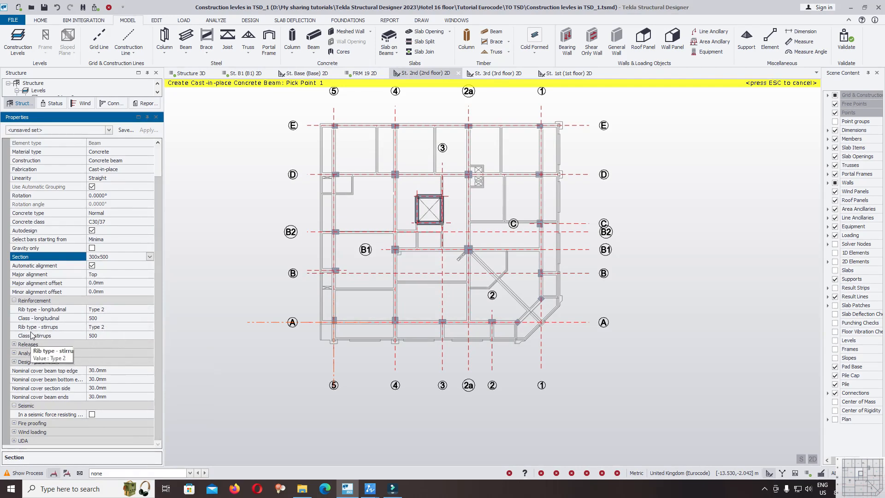
# Step: Examine the beam's releases, analysis and design control, design parameters, nominal covers, fire proofing, wind loading and UDA settings
pyautogui.click(14, 344)
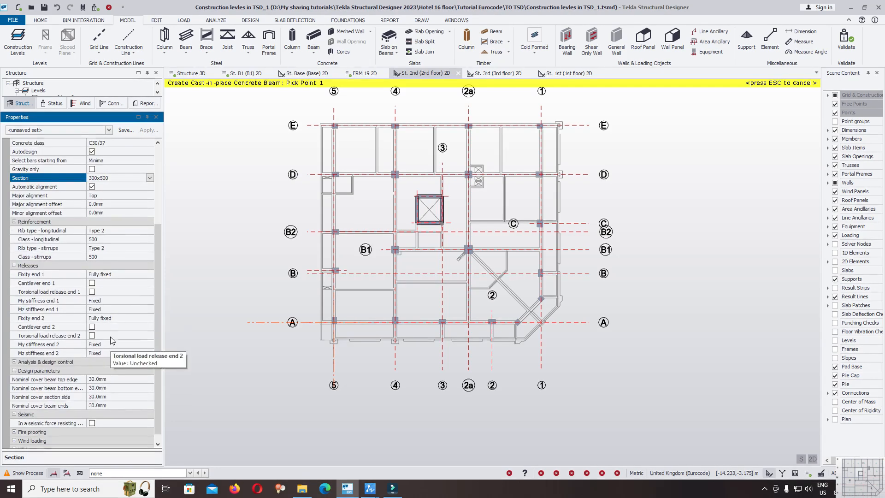
pyautogui.doubleClick(111, 351)
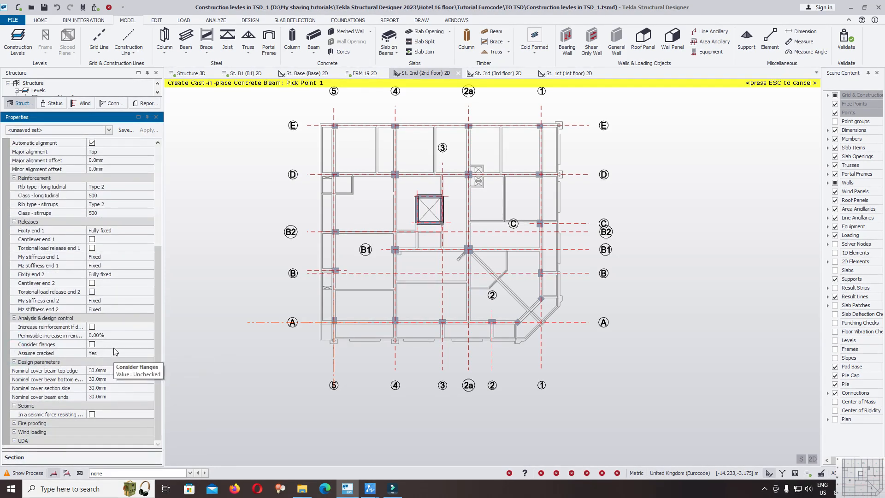
pyautogui.doubleClick(131, 363)
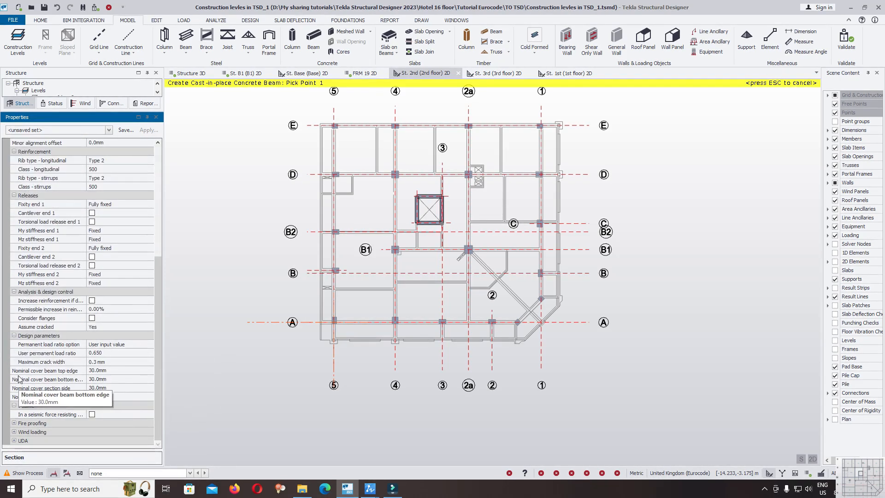
pyautogui.click(120, 370)
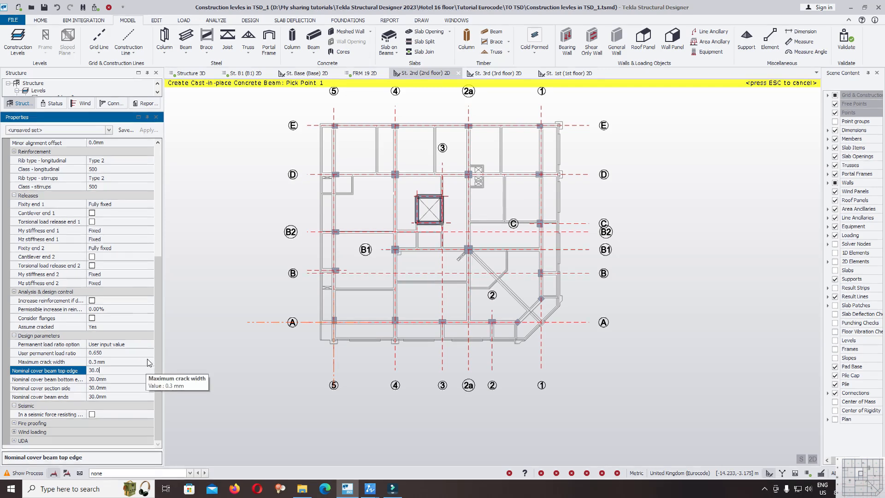
pyautogui.click(20, 422)
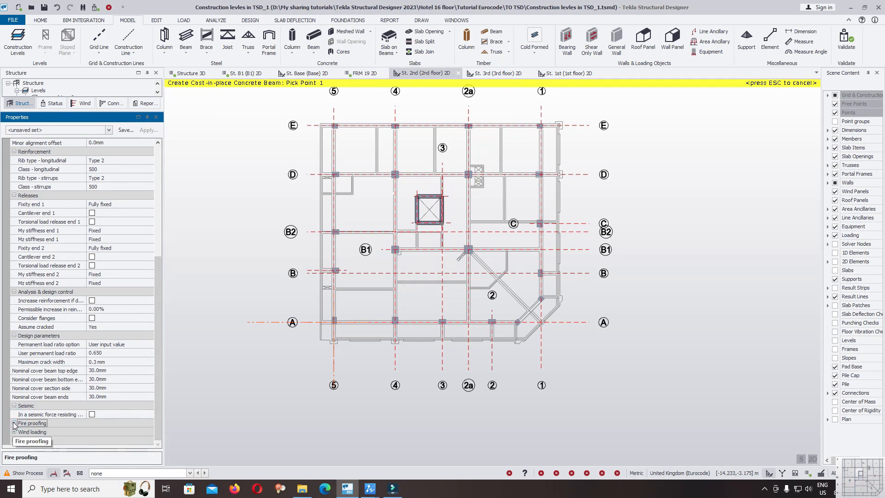
pyautogui.click(14, 422)
pyautogui.scroll(-2, 134, 422)
pyautogui.click(14, 432)
pyautogui.scroll(-2, 118, 427)
pyautogui.click(14, 440)
# Step: Draw a continuous 300x500 beam along grid E from the outer edge beyond grid 5, through grids 5, 4, 2a and 1, to the opposite outer edge
pyautogui.scroll(7, 338, 123)
pyautogui.scroll(2, 280, 174)
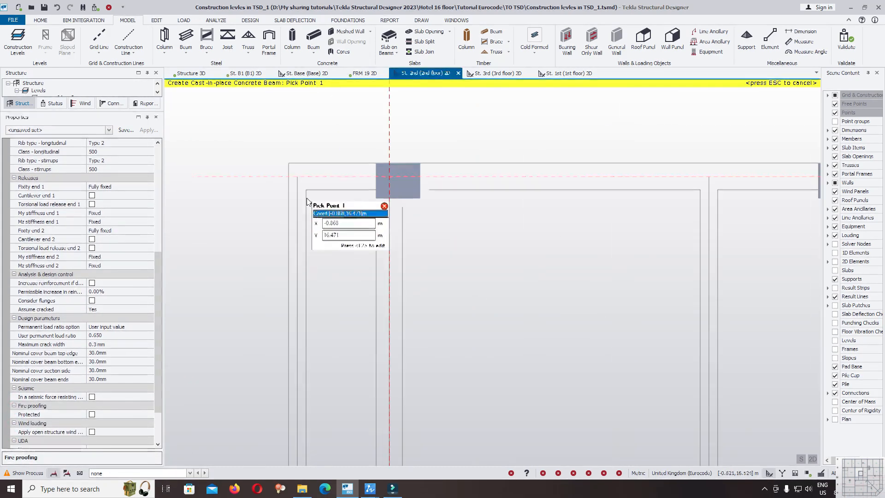
pyautogui.click(297, 179)
pyautogui.click(374, 187)
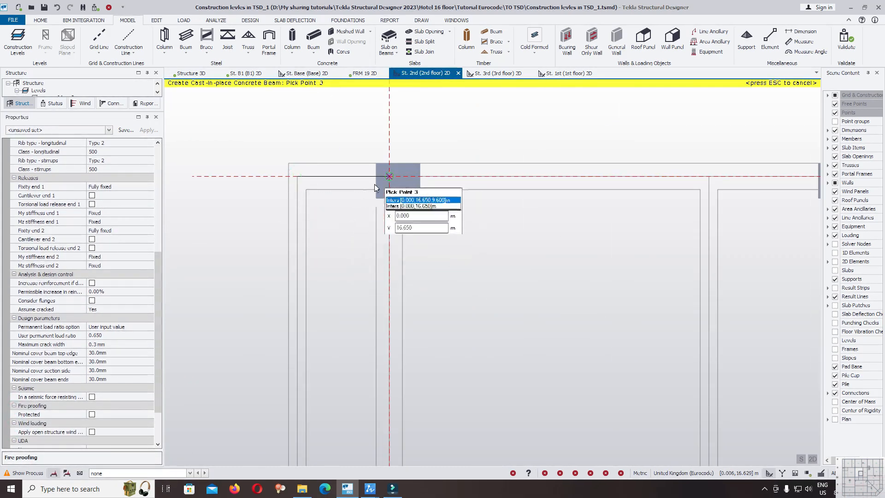
pyautogui.scroll(-3, 177, 258)
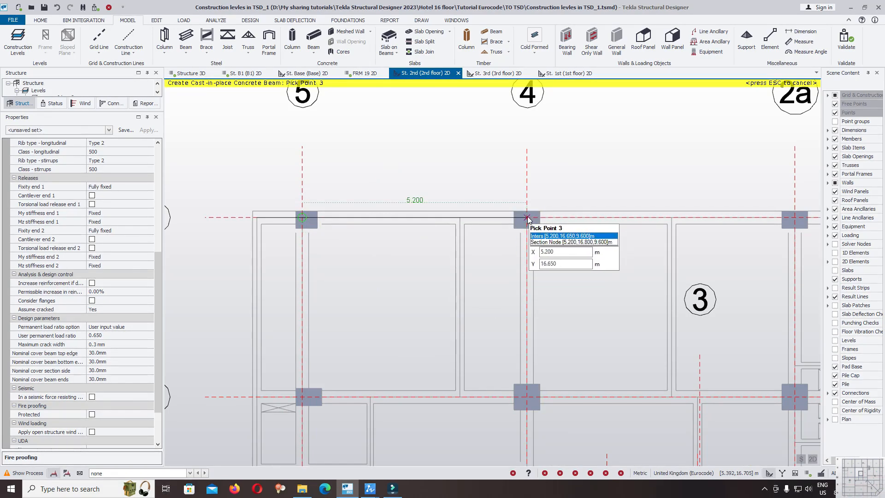
pyautogui.click(527, 218)
pyautogui.scroll(-2, 273, 267)
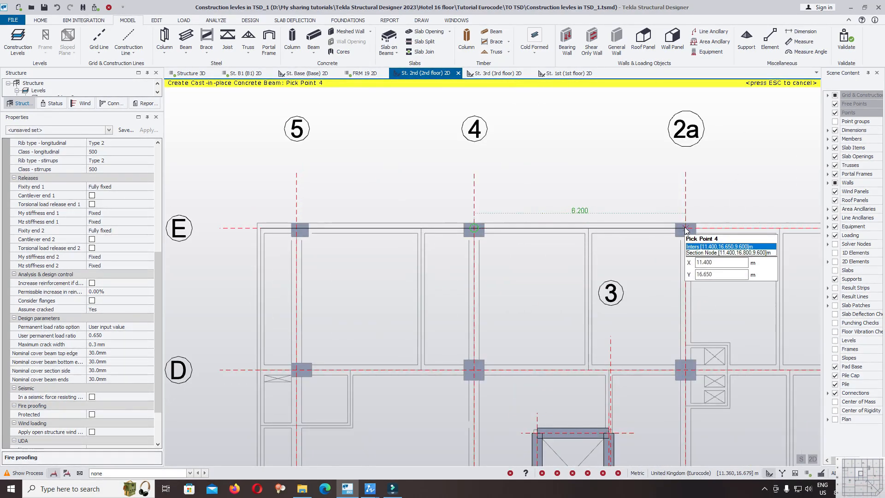
pyautogui.click(685, 229)
pyautogui.scroll(-2, 276, 221)
pyautogui.scroll(2, 662, 244)
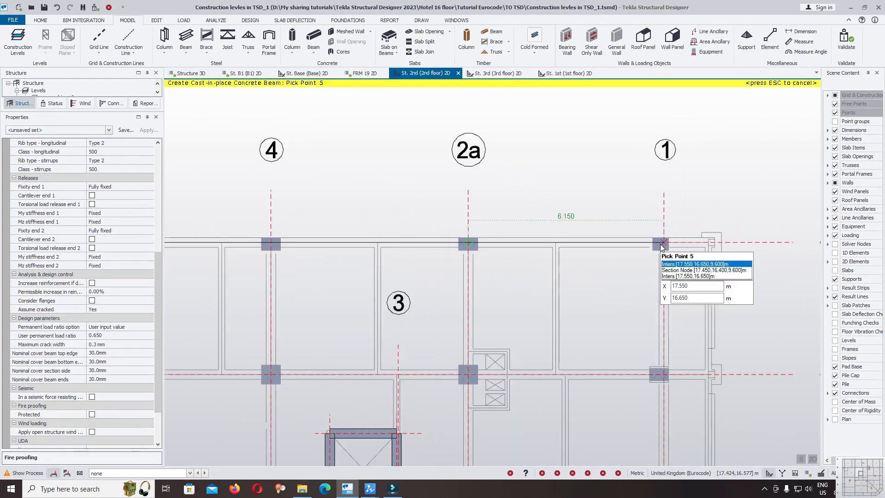
pyautogui.click(663, 242)
pyautogui.scroll(10, 732, 247)
pyautogui.click(640, 233)
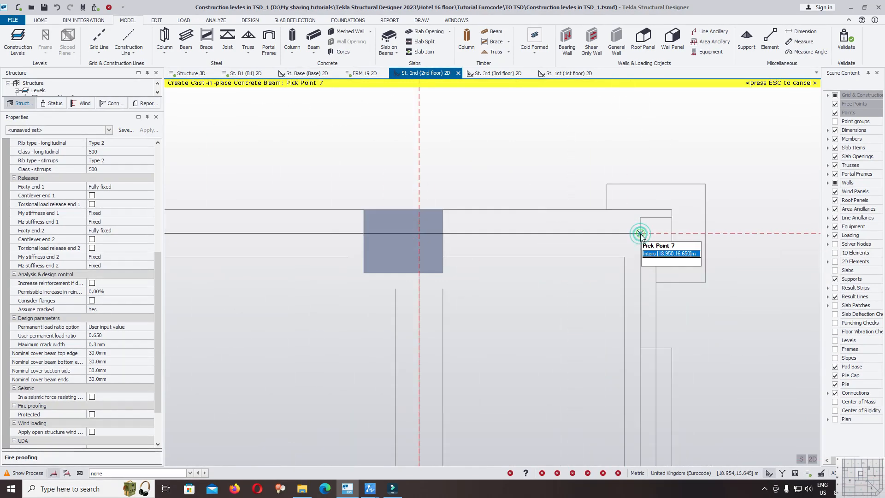
pyautogui.click(640, 233)
pyautogui.scroll(-5, 640, 234)
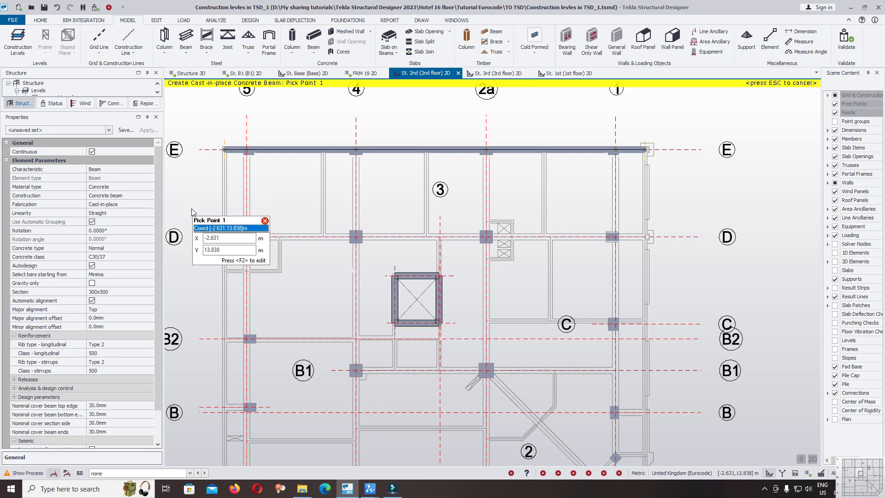
# Step: Try to create a continuous beam along grid D by windowing its columns from grid 5 to grid 1
pyautogui.moveTo(191, 209); pyautogui.dragTo(658, 257)
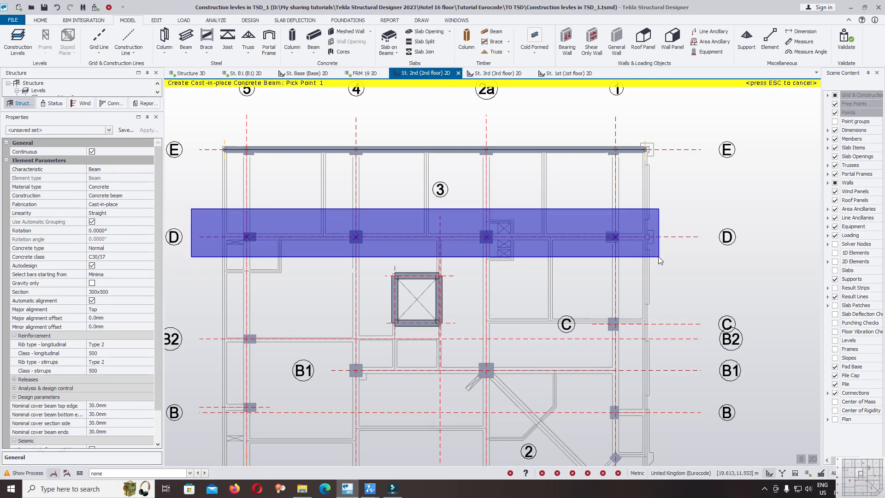
pyautogui.moveTo(658, 256); pyautogui.dragTo(657, 256)
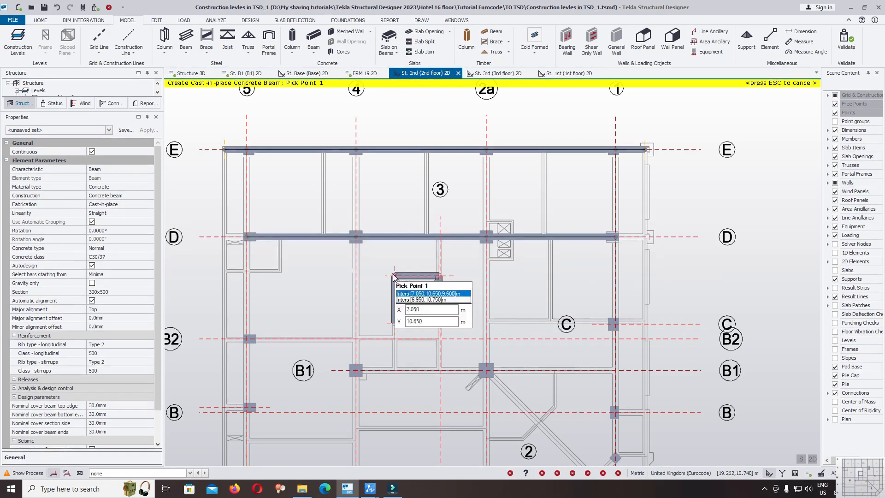
pyautogui.scroll(2, 247, 241)
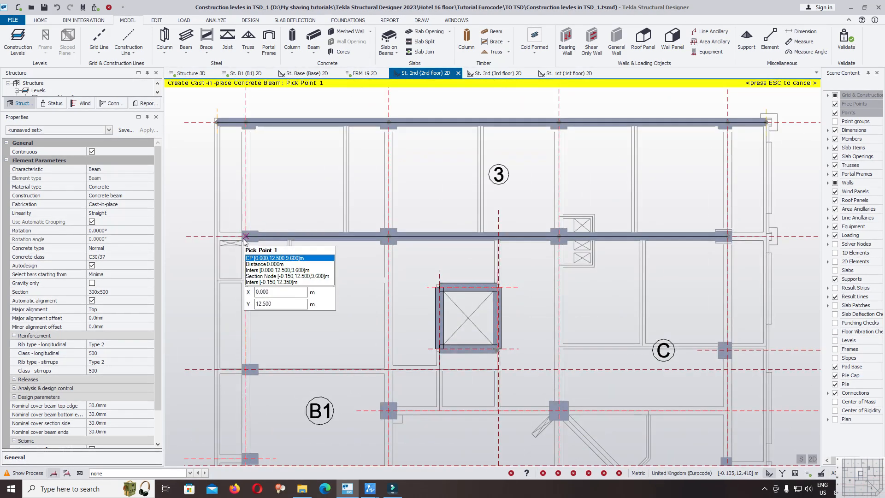
pyautogui.scroll(-1, 295, 242)
pyautogui.scroll(2, 276, 197)
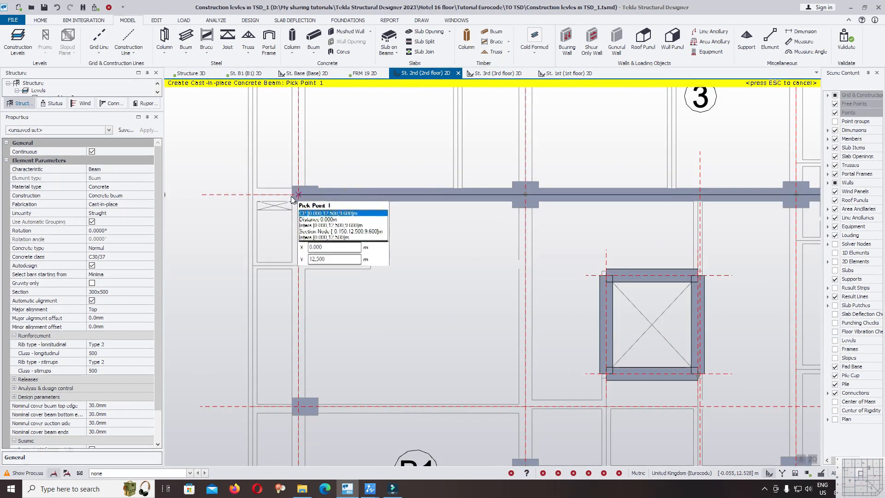
pyautogui.scroll(-1, 241, 233)
pyautogui.scroll(-1, 239, 237)
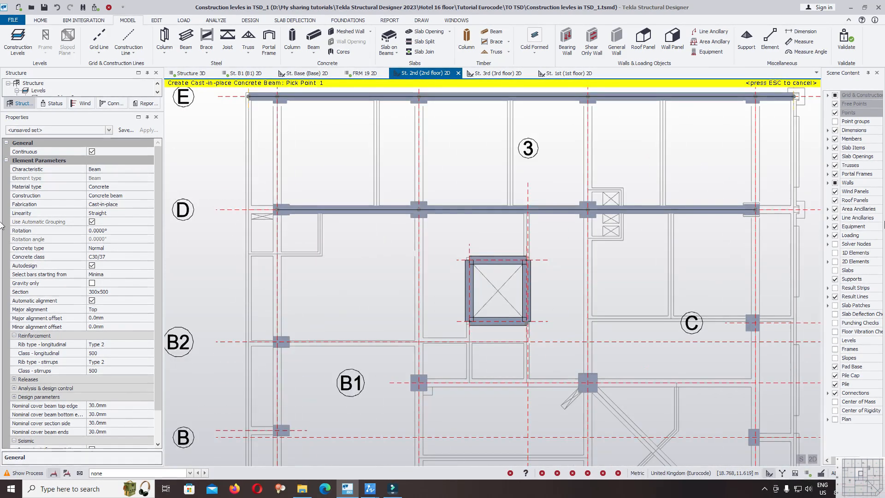
pyautogui.scroll(3, 287, 183)
pyautogui.scroll(3, 288, 178)
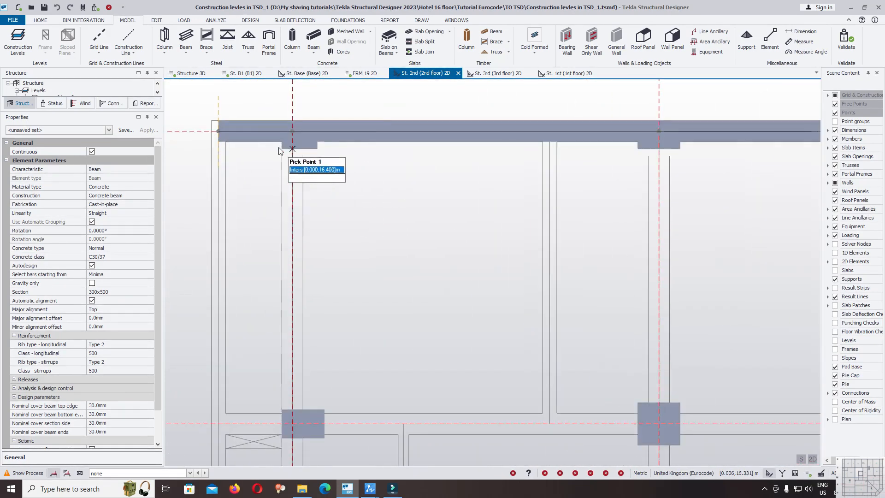
pyautogui.scroll(-4, 239, 142)
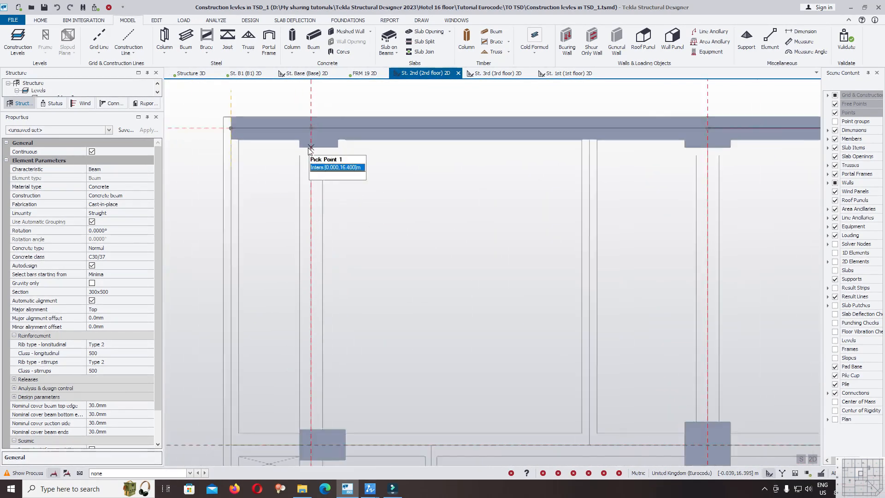
# Step: Copy the grid E beam onto grid D, using its intersection with grid 5 as the base point
pyautogui.press('Escape')
pyautogui.click(356, 145)
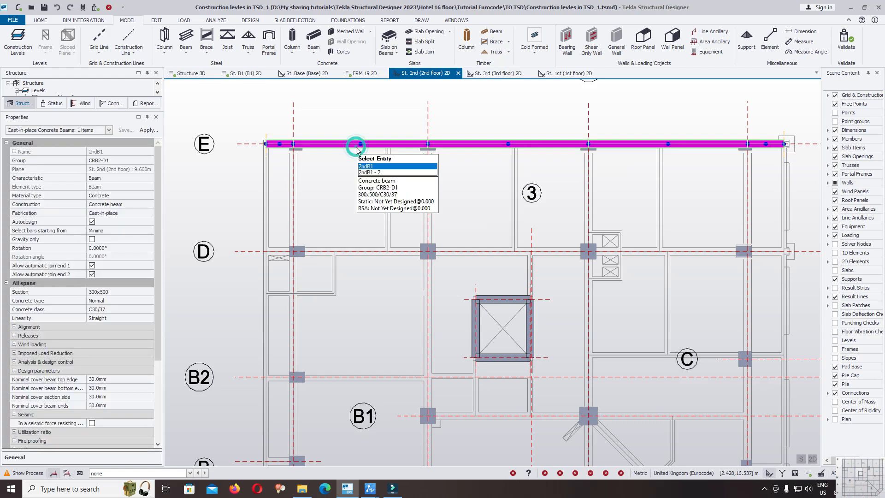
pyautogui.hotkey('ctrl', 'c')
pyautogui.click(293, 143)
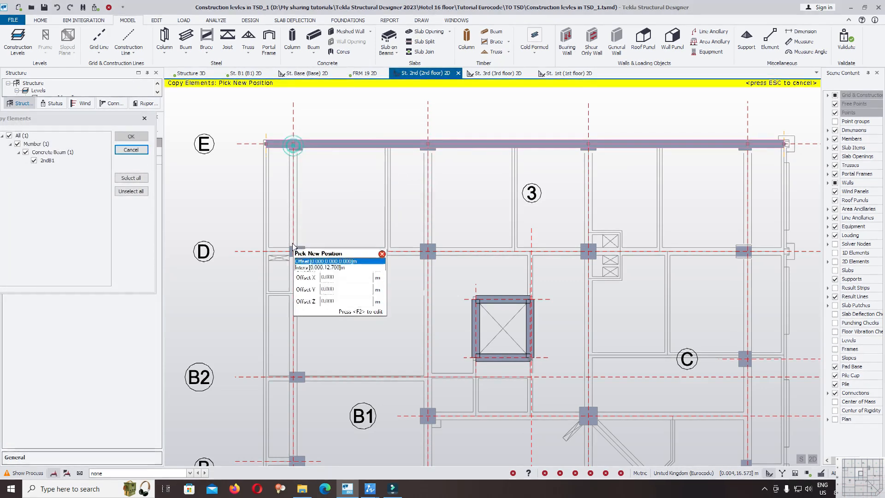
pyautogui.scroll(-4, 305, 339)
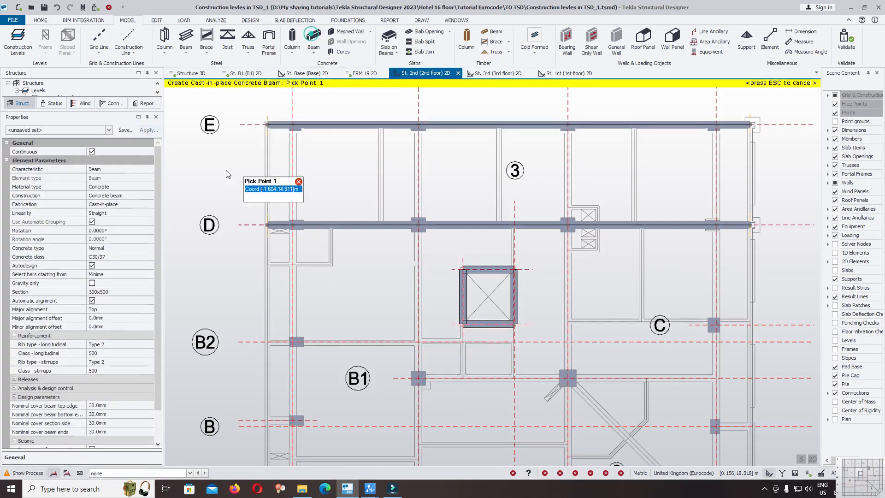
# Step: Save the beam properties as the property set "Cast-in-place B30x50cm" and make it active for new beams
pyautogui.scroll(-2, 145, 277)
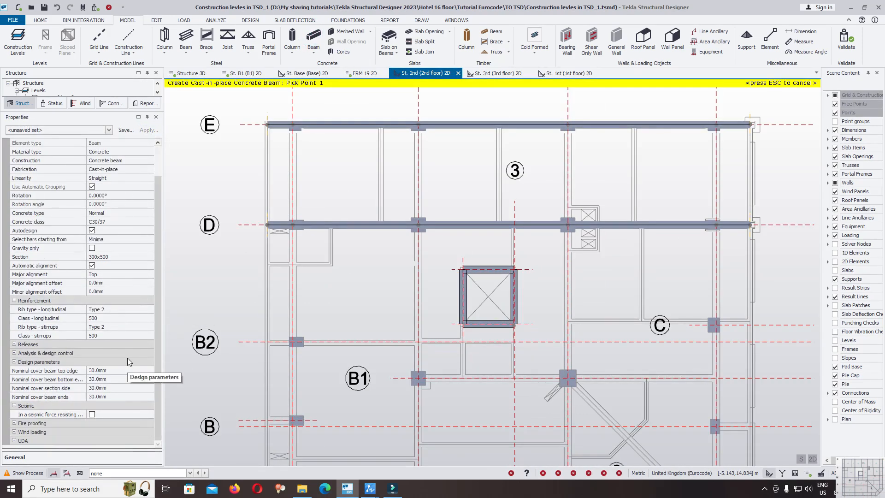
pyautogui.moveTo(159, 217); pyautogui.dragTo(158, 159)
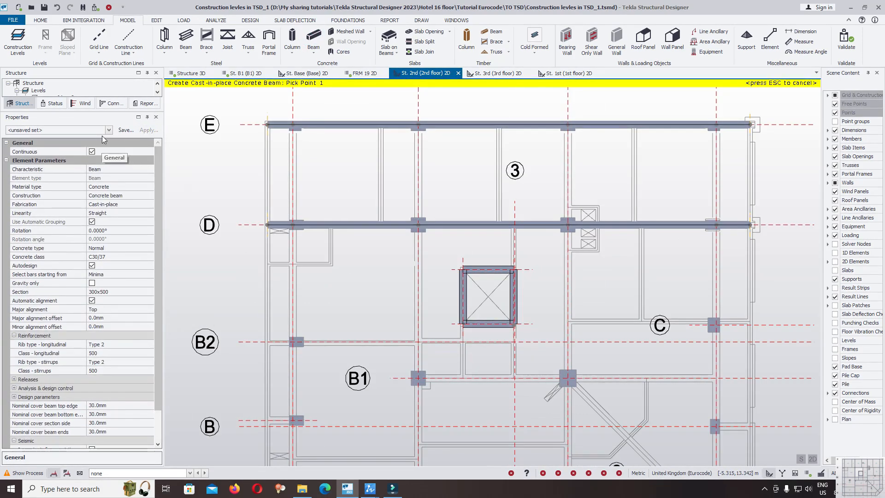
pyautogui.click(125, 130)
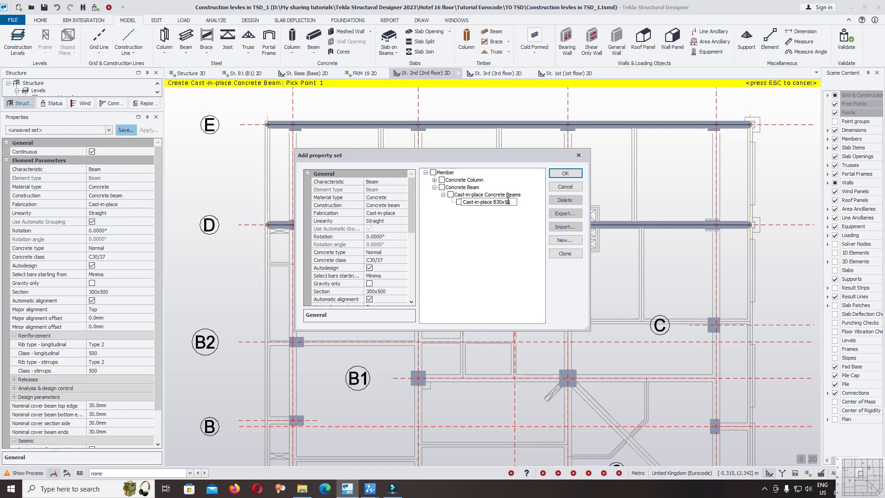
pyautogui.click(565, 172)
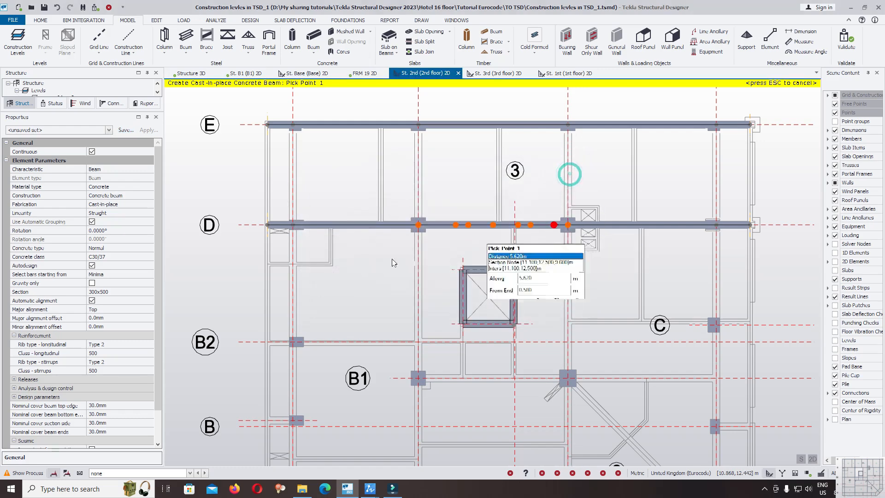
pyautogui.click(106, 130)
pyautogui.click(65, 146)
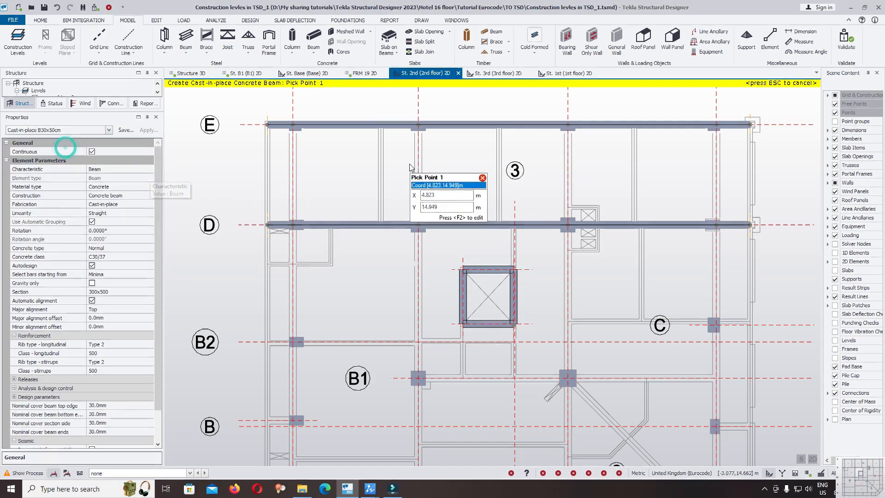
# Step: Draw a continuous beam along grid B2 from the outer edge beyond grid 5, through grids 5, 4 and 3, to grid 2a
pyautogui.scroll(-4, 411, 169)
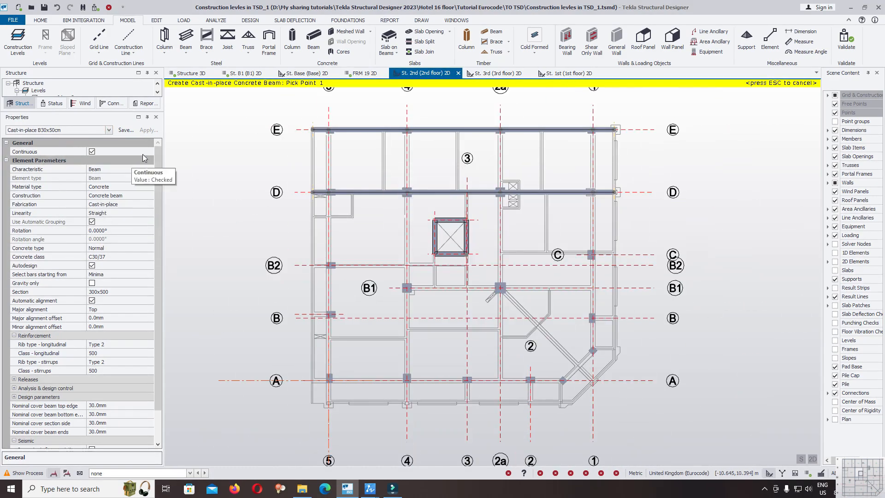
pyautogui.scroll(5, 340, 221)
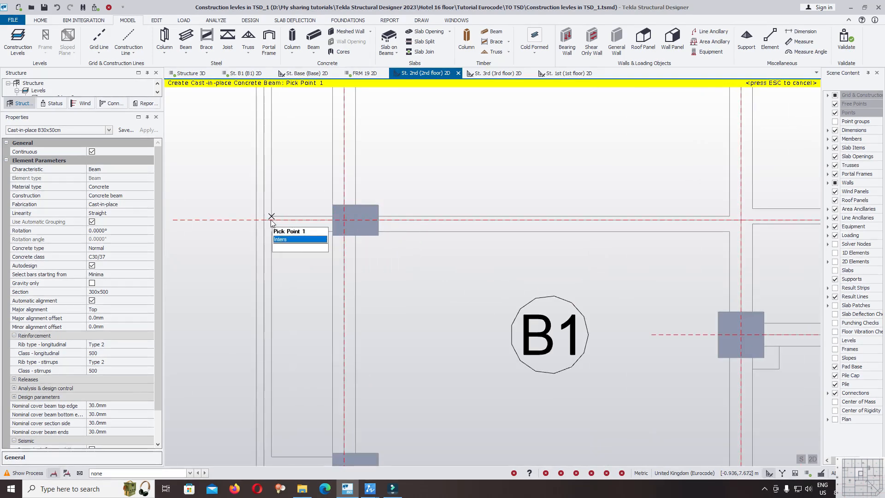
pyautogui.click(272, 219)
pyautogui.click(344, 219)
pyautogui.scroll(-2, 266, 301)
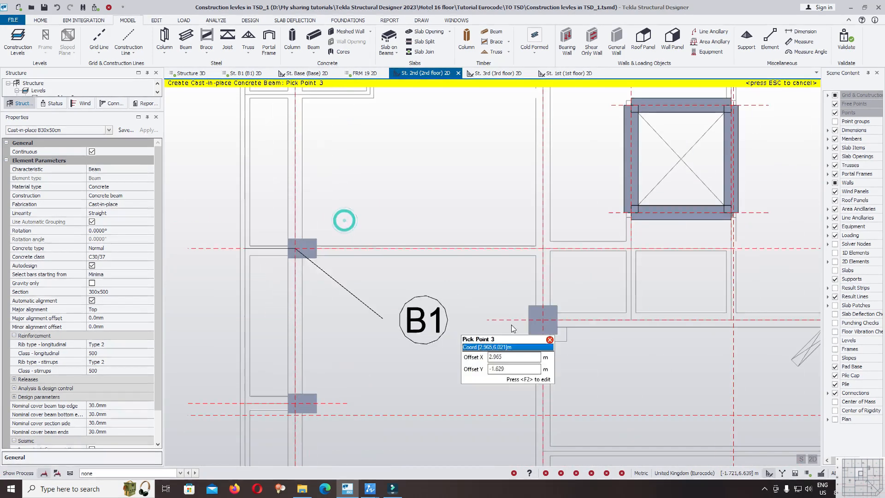
pyautogui.click(544, 249)
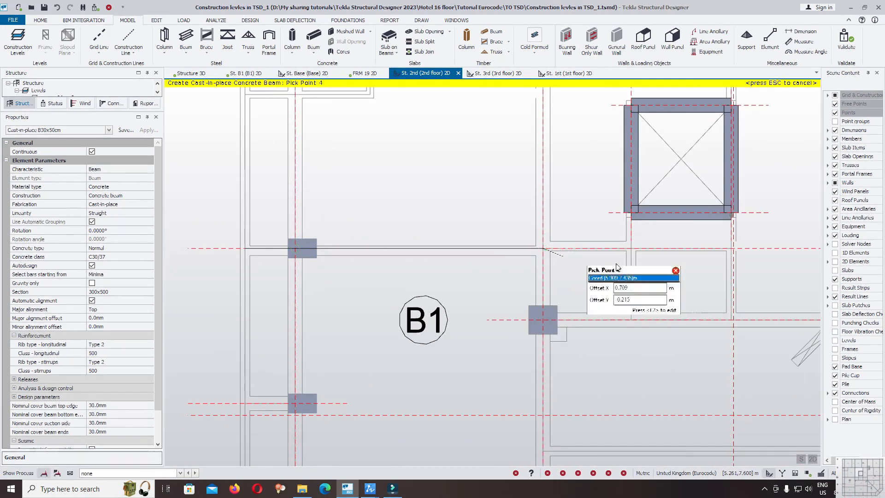
pyautogui.moveTo(738, 254); pyautogui.dragTo(540, 230, button='middle')
pyautogui.click(530, 222)
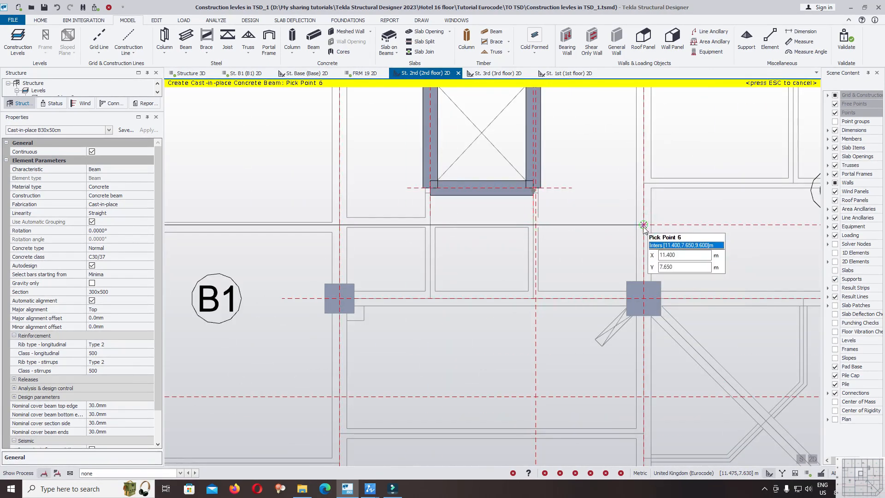
pyautogui.click(643, 225)
# Step: Draw a continuous beam along grid B1 from the column on grid 4, through the column on grid 2a, to grid 1
pyautogui.scroll(-5, 639, 218)
pyautogui.scroll(2, 535, 247)
pyautogui.moveTo(534, 247); pyautogui.dragTo(469, 218, button='middle')
pyautogui.click(469, 217)
pyautogui.click(628, 214)
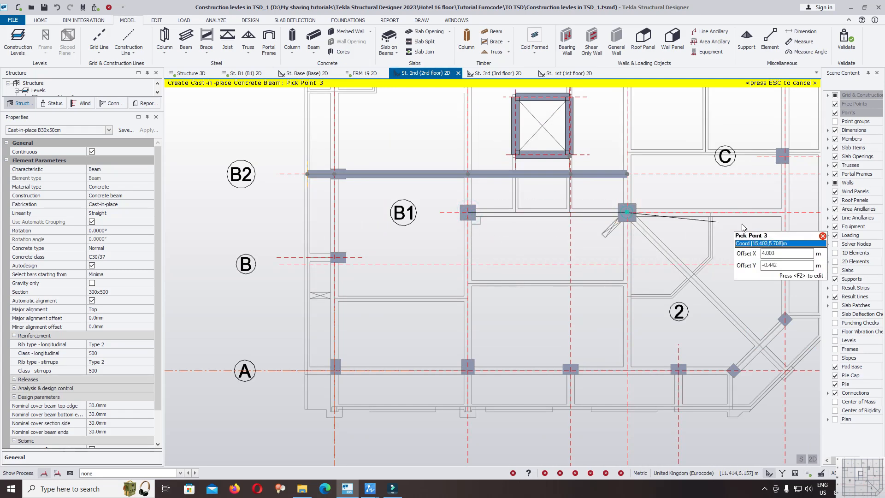
pyautogui.click(784, 215)
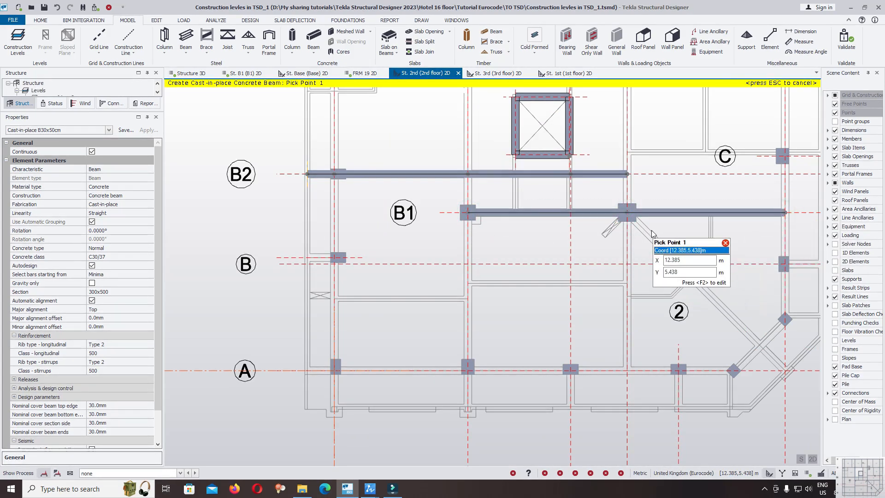
# Step: Draw a short cantilever beam near grid B from the column on grid 5 to the outer edge line
pyautogui.scroll(-2, 651, 247)
pyautogui.scroll(5, 415, 240)
pyautogui.scroll(1, 411, 214)
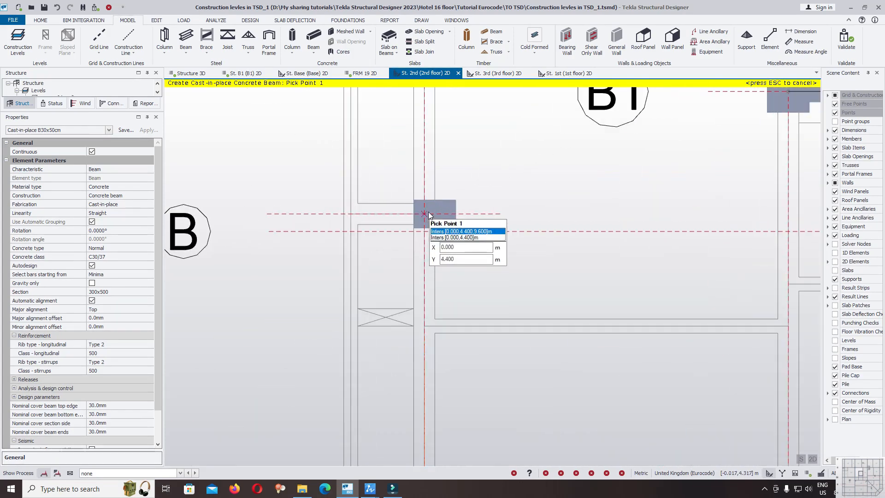
pyautogui.click(426, 212)
pyautogui.click(350, 215)
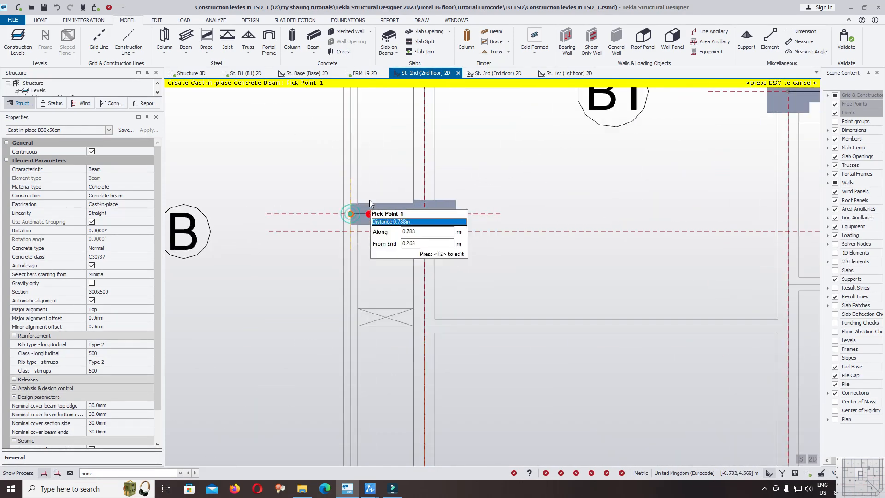
# Step: Draw a continuous beam along grid A from the outer edge beyond grid 5, through grids 5, 4, 3 and 2, to the rotated corner column
pyautogui.scroll(-3, 369, 200)
pyautogui.scroll(-4, 450, 228)
pyautogui.scroll(-2, 598, 215)
pyautogui.moveTo(617, 277); pyautogui.dragTo(577, 195, button='middle')
pyautogui.scroll(4, 353, 213)
pyautogui.scroll(3, 436, 222)
pyautogui.click(409, 214)
pyautogui.click(461, 215)
pyautogui.scroll(-3, 462, 215)
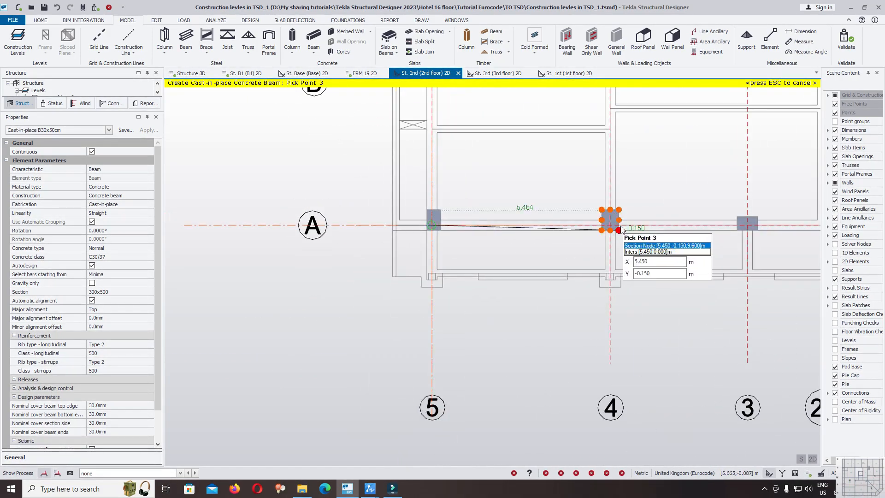
pyautogui.click(747, 224)
pyautogui.moveTo(747, 224); pyautogui.dragTo(439, 251, button='middle')
pyautogui.click(545, 231)
pyautogui.scroll(5, 622, 234)
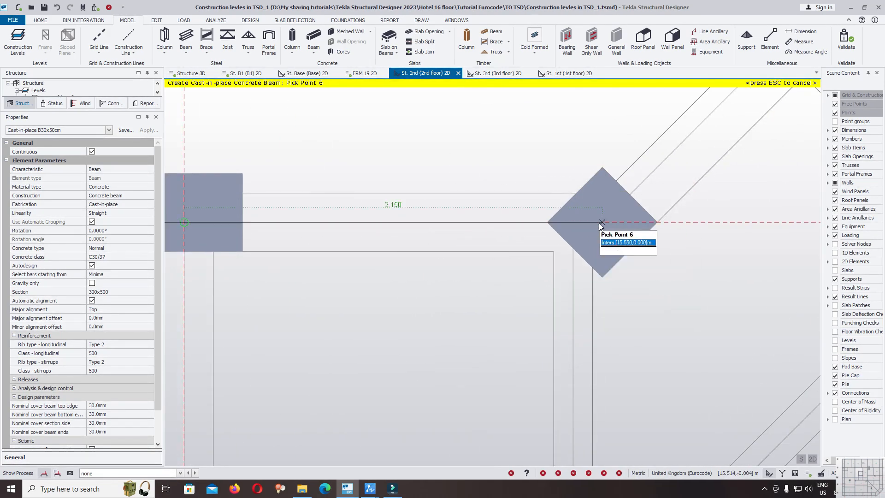
pyautogui.click(601, 223)
pyautogui.scroll(-5, 594, 272)
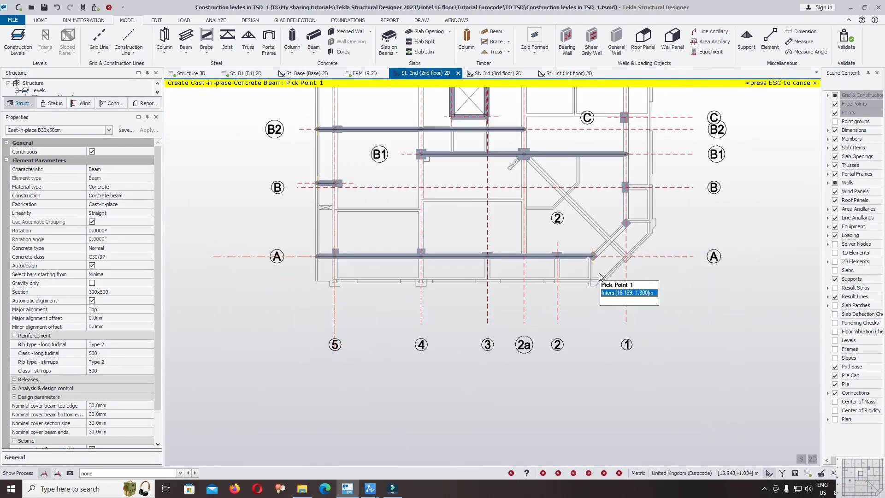
pyautogui.scroll(-5, 599, 275)
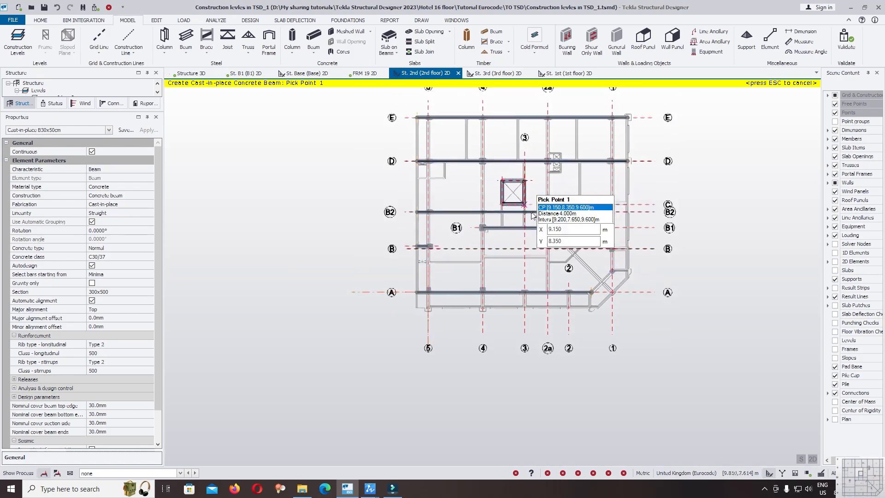
# Step: Draw a continuous beam along grid 5 from the outer edge line beyond grid A, through A, B, B2 and D, to grid E
pyautogui.scroll(3, 549, 279)
pyautogui.scroll(-3, 573, 297)
pyautogui.scroll(6, 430, 327)
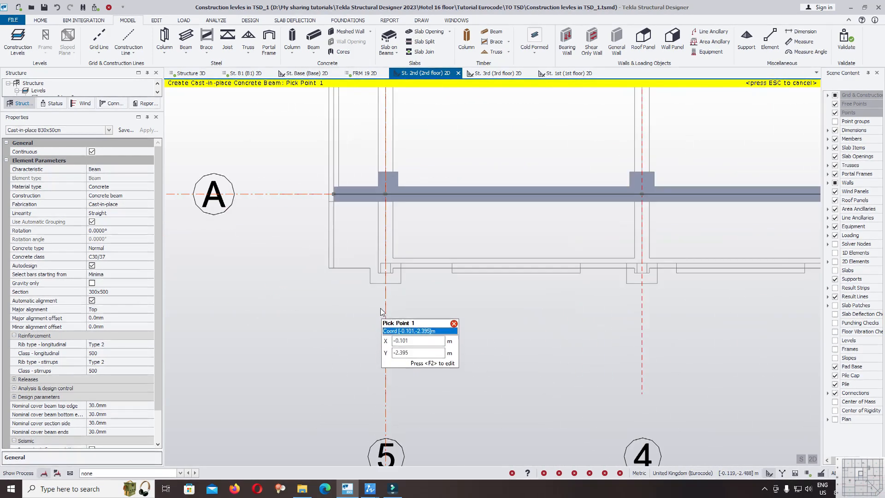
pyautogui.scroll(-3, 361, 301)
pyautogui.scroll(6, 405, 292)
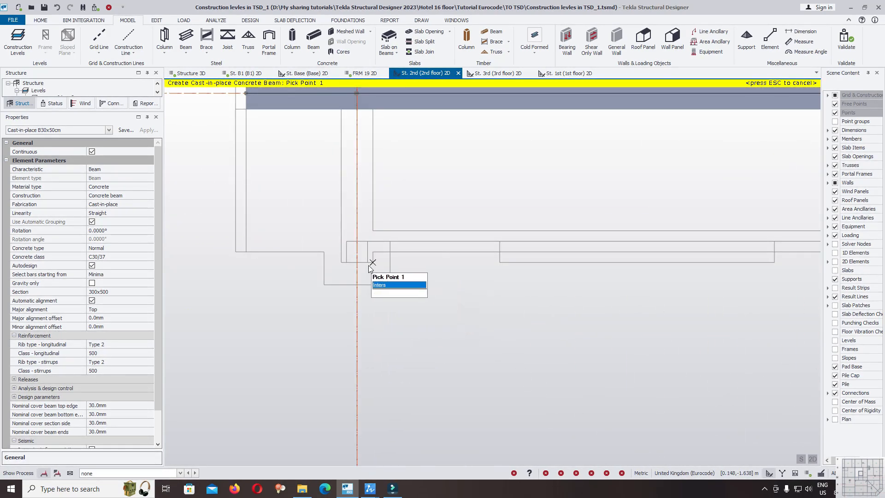
pyautogui.click(357, 241)
pyautogui.scroll(-2, 358, 240)
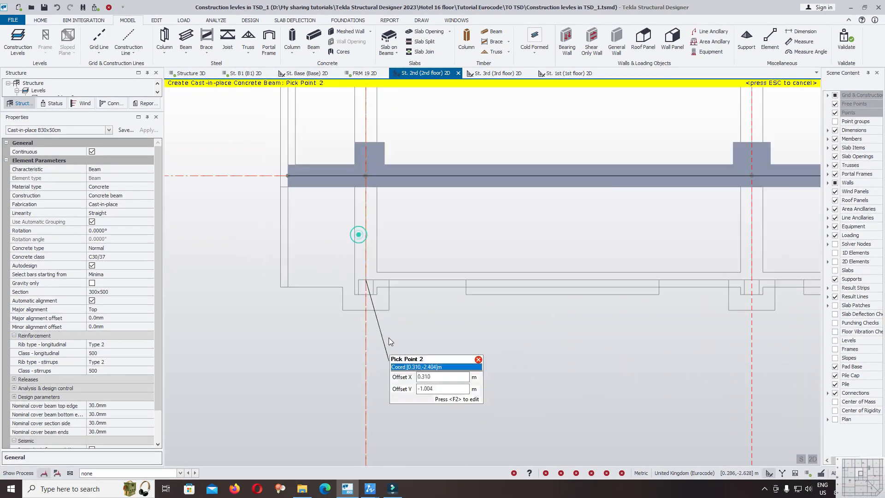
pyautogui.scroll(5, 369, 178)
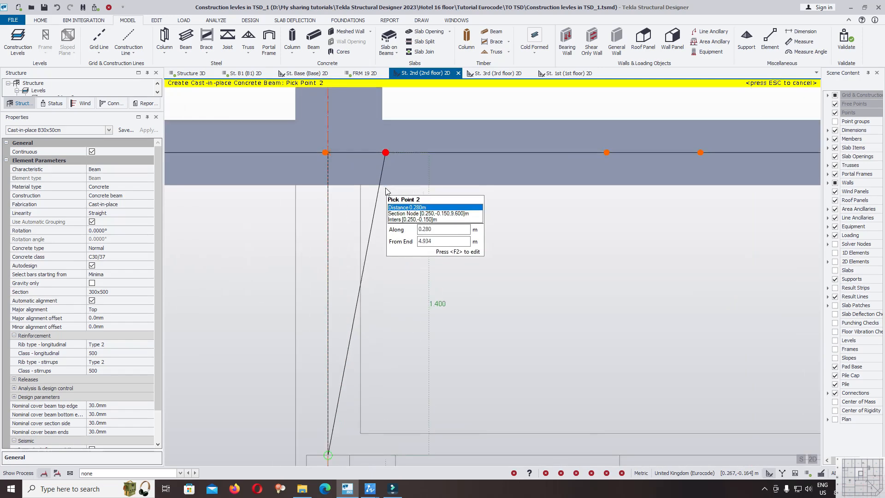
pyautogui.click(289, 175)
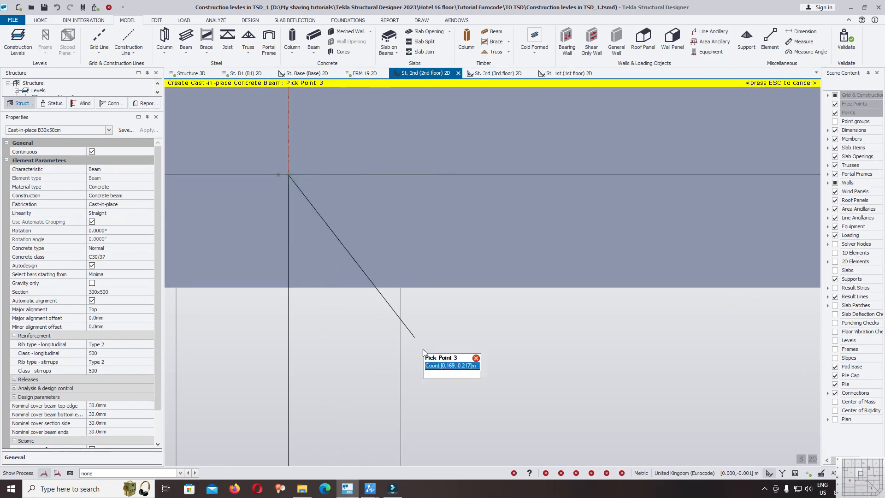
pyautogui.scroll(-6, 440, 371)
pyautogui.moveTo(462, 133); pyautogui.dragTo(471, 280, button='middle')
pyautogui.scroll(3, 453, 242)
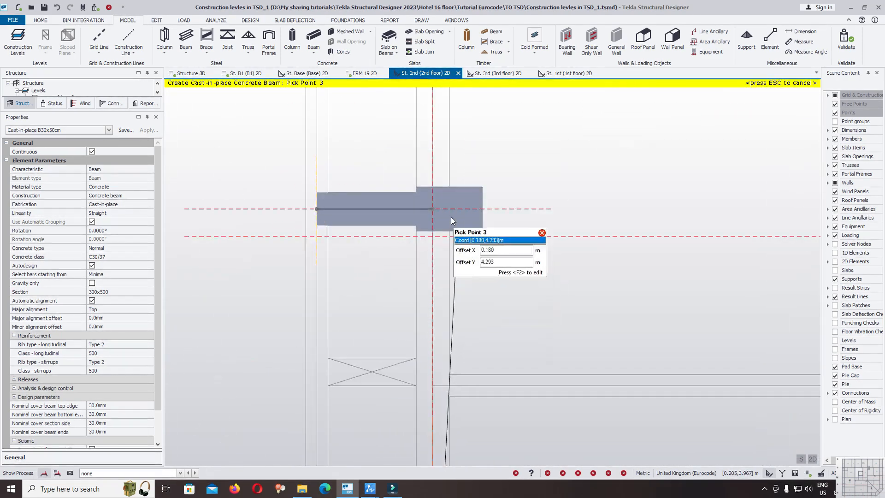
pyautogui.click(431, 206)
pyautogui.scroll(-5, 512, 420)
pyautogui.scroll(3, 470, 169)
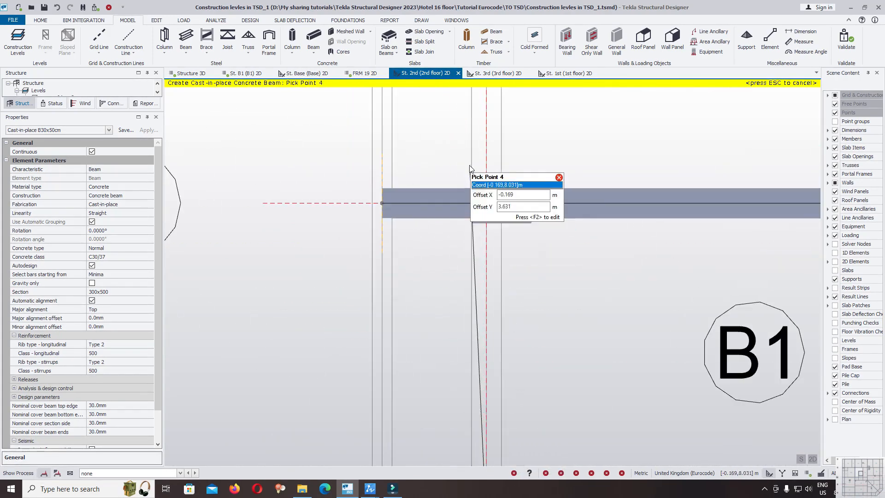
pyautogui.click(488, 210)
pyautogui.scroll(-5, 559, 343)
pyautogui.scroll(5, 543, 222)
pyautogui.click(495, 173)
pyautogui.scroll(-5, 558, 341)
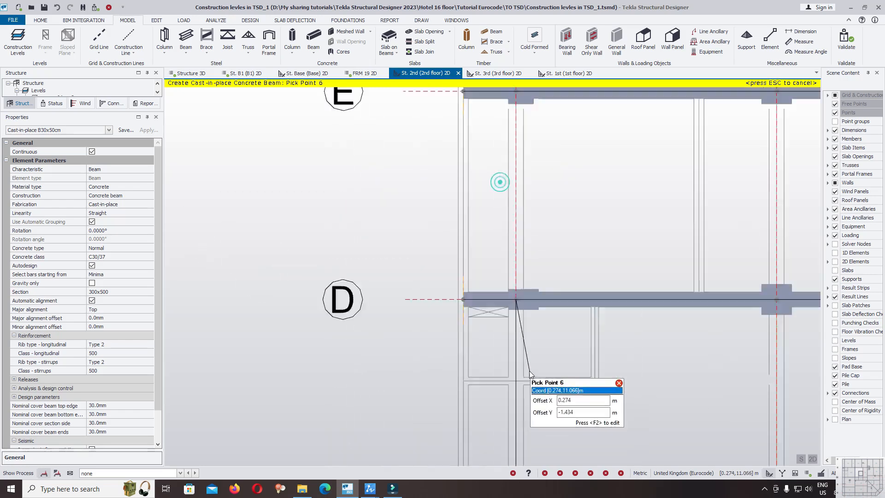
pyautogui.scroll(5, 509, 209)
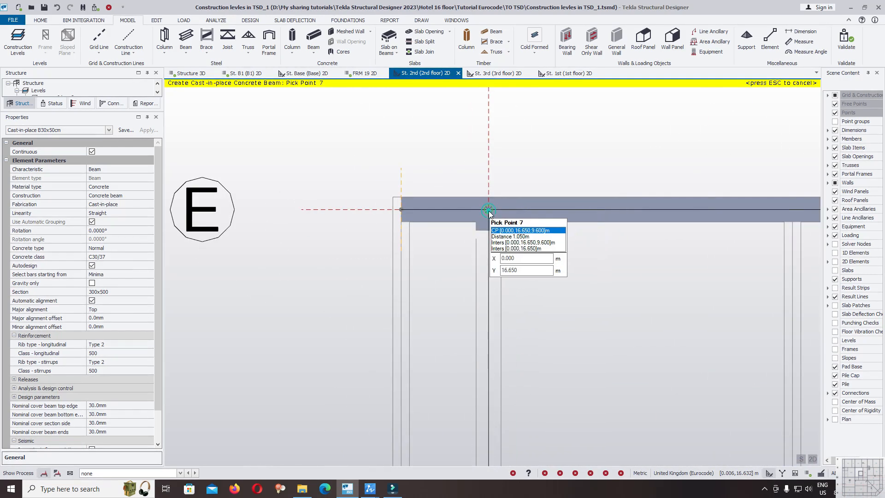
pyautogui.press('Escape')
pyautogui.scroll(-5, 453, 136)
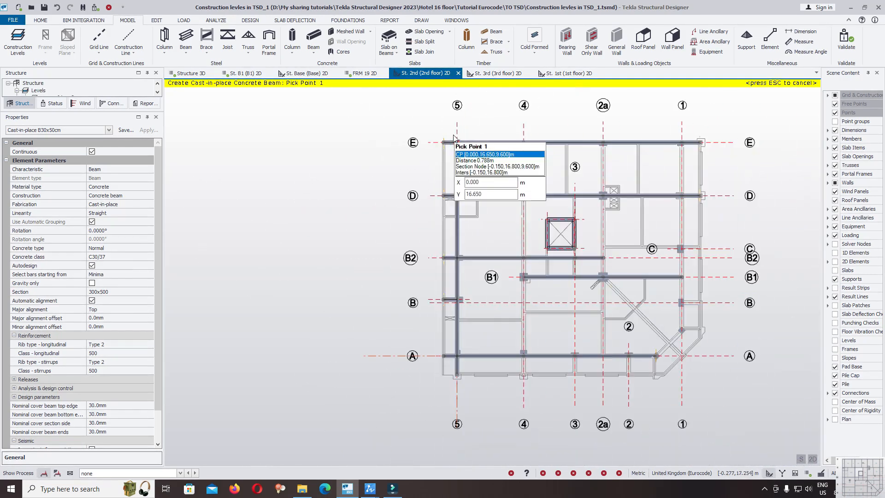
# Step: Create a continuous concrete beam along grid 4 through all its columns, from grid E to grid A
pyautogui.moveTo(545, 230); pyautogui.dragTo(538, 180, button='middle')
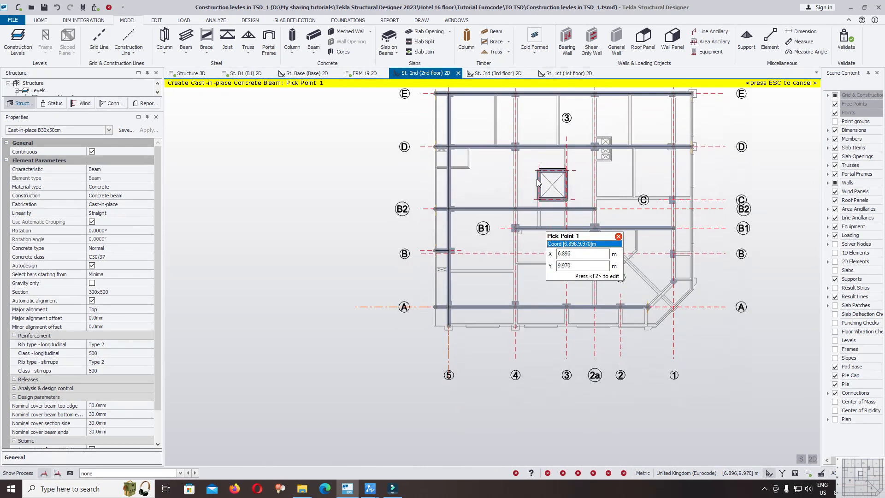
pyautogui.press('Escape')
pyautogui.scroll(-1, 533, 198)
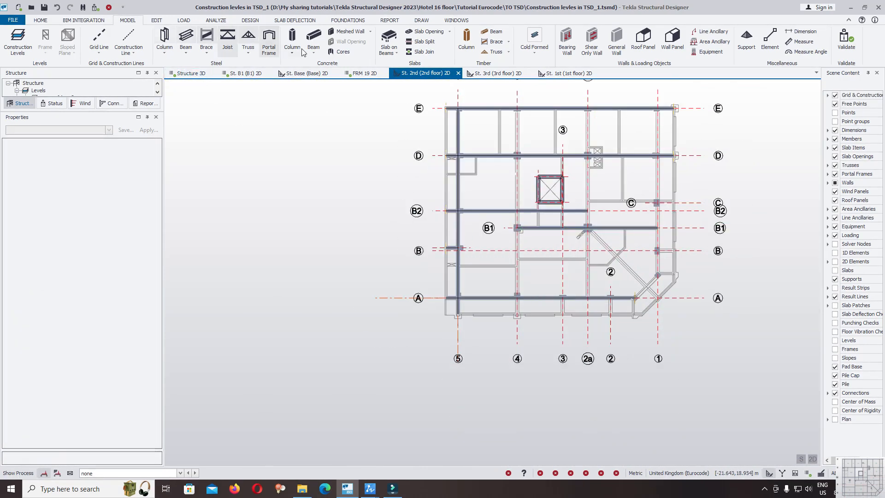
pyautogui.click(313, 37)
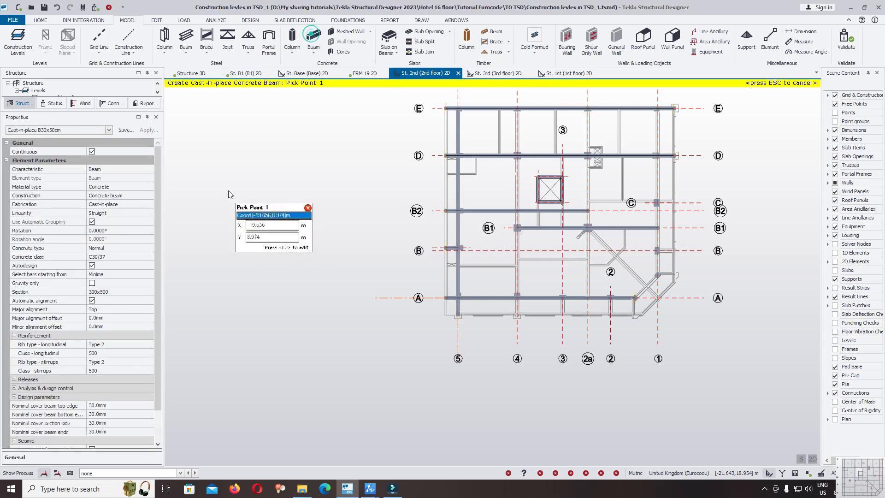
pyautogui.scroll(1, 553, 120)
pyautogui.scroll(-1, 554, 122)
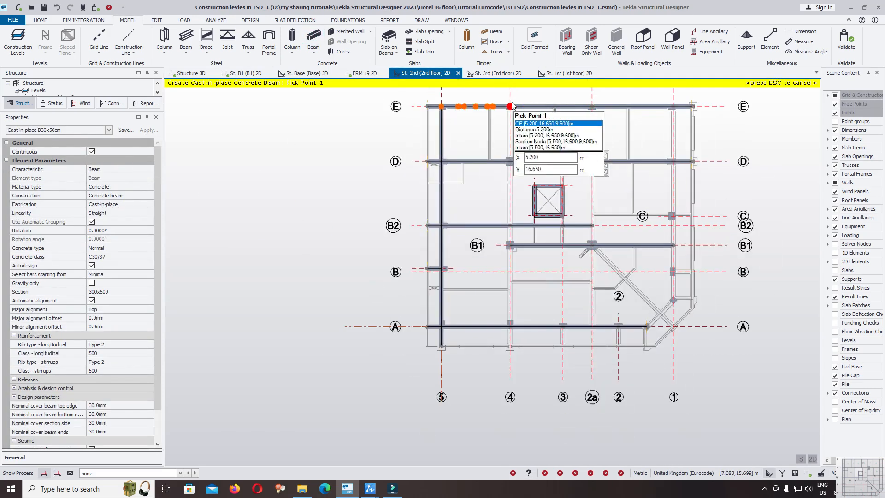
pyautogui.click(500, 93)
pyautogui.click(529, 371)
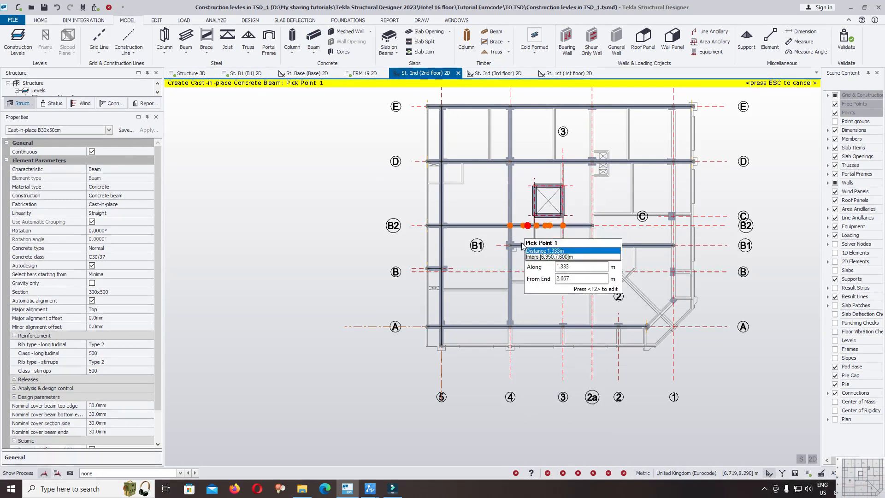
# Step: Create continuous beams through the columns along grid 2a from E to B1 and along grid 1 from E to B
pyautogui.moveTo(589, 301); pyautogui.dragTo(577, 291, button='middle')
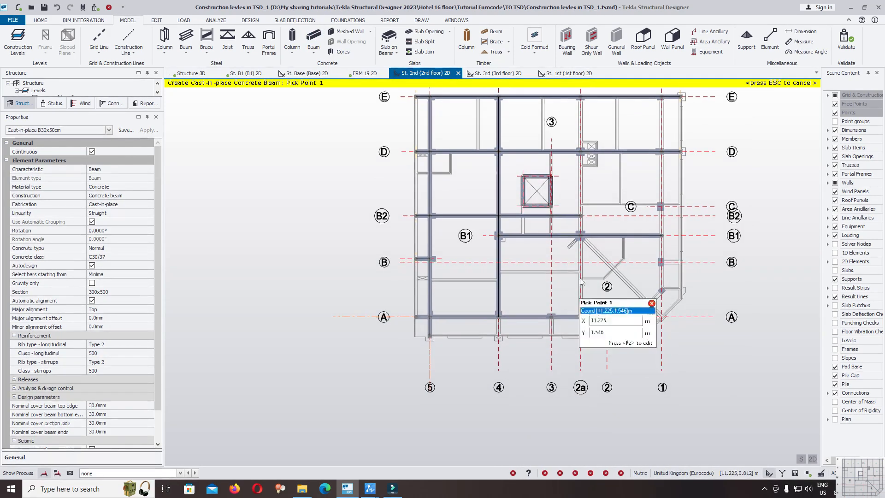
pyautogui.scroll(2, 572, 92)
pyautogui.moveTo(594, 117); pyautogui.dragTo(558, 138, button='middle')
pyautogui.scroll(-2, 558, 139)
pyautogui.moveTo(540, 105); pyautogui.dragTo(561, 383)
pyautogui.moveTo(622, 207); pyautogui.dragTo(595, 185, button='middle')
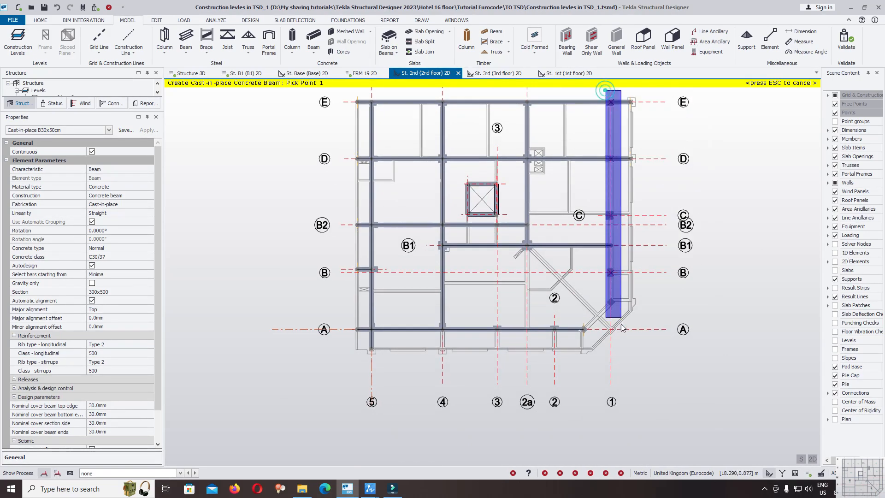
pyautogui.moveTo(614, 365); pyautogui.dragTo(614, 367)
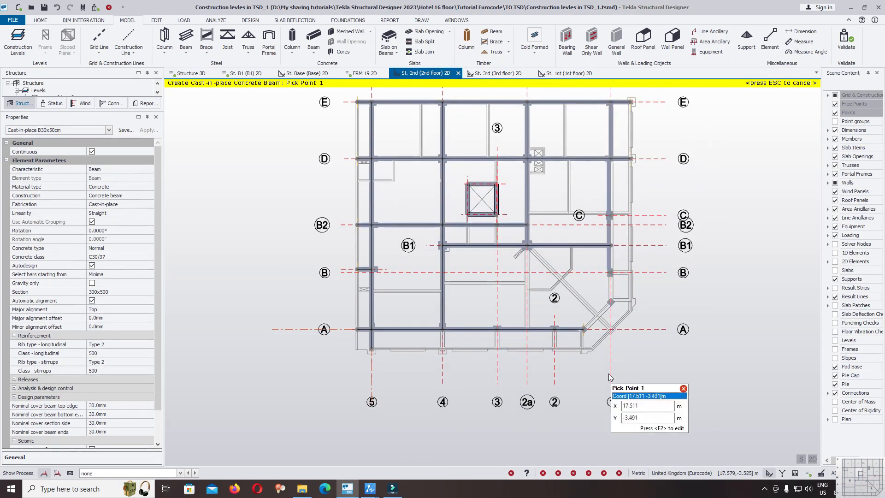
# Step: Draw a 1.4 m cantilever beam on grid 4 from grid A out to the outer edge line
pyautogui.scroll(2, 440, 394)
pyautogui.scroll(2, 460, 344)
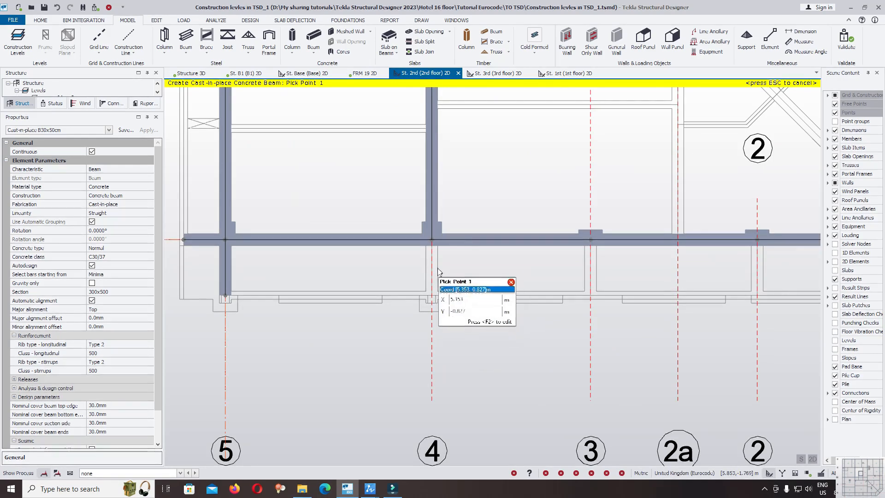
pyautogui.click(433, 247)
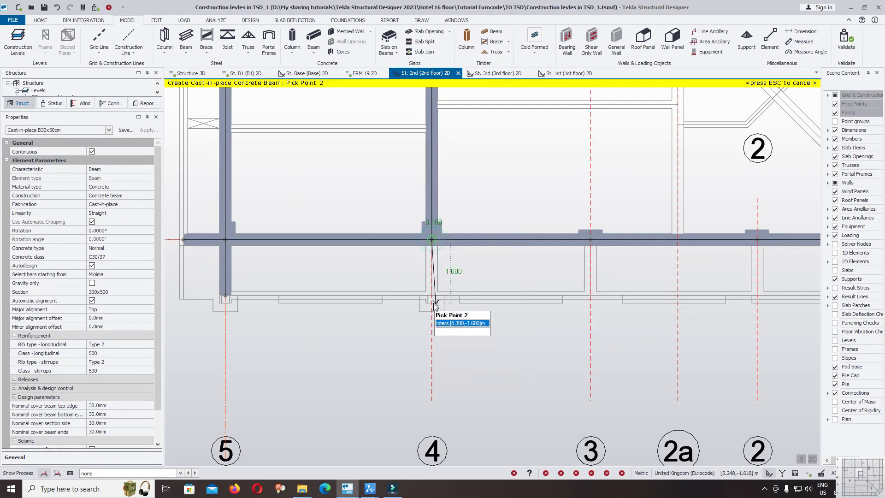
pyautogui.scroll(2, 436, 304)
pyautogui.scroll(2, 436, 304)
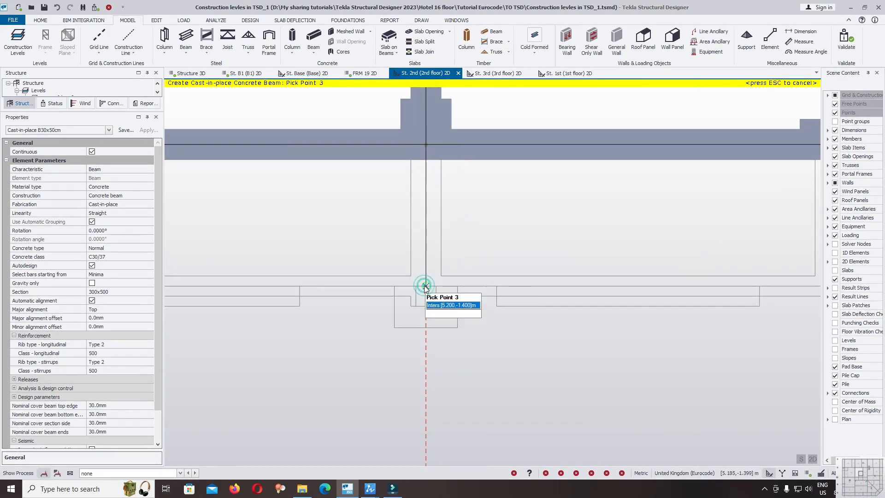
pyautogui.click(425, 287)
pyautogui.scroll(-3, 424, 276)
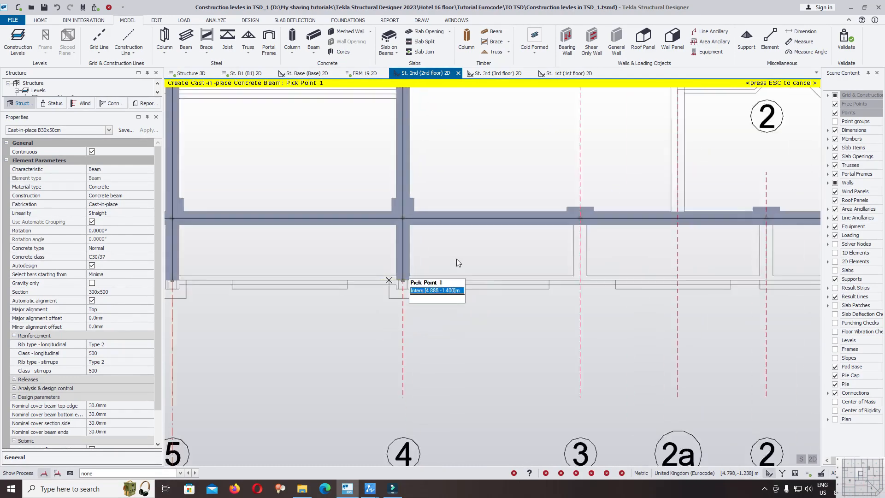
# Step: Draw a beam along grid 1 from the column on grid B to the centre of the rotated column
pyautogui.scroll(-4, 400, 264)
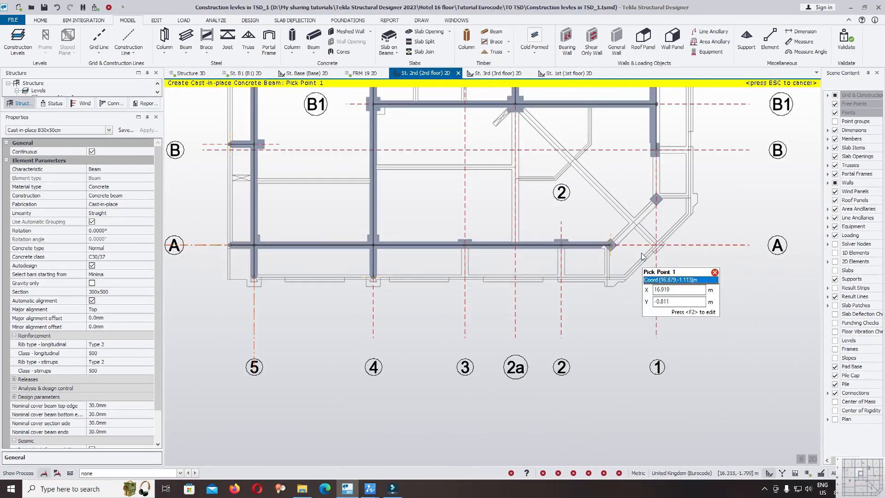
pyautogui.scroll(2, 637, 279)
pyautogui.click(668, 130)
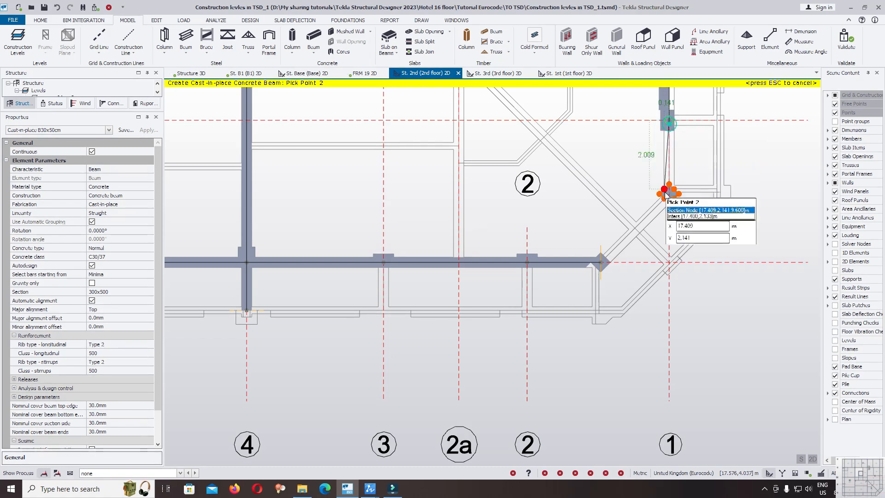
pyautogui.scroll(3, 672, 185)
pyautogui.scroll(2, 672, 185)
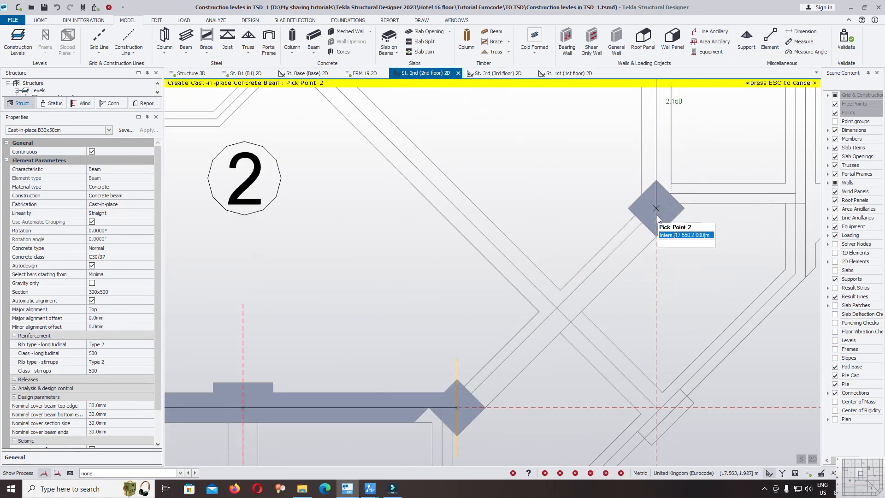
pyautogui.scroll(-2, 657, 219)
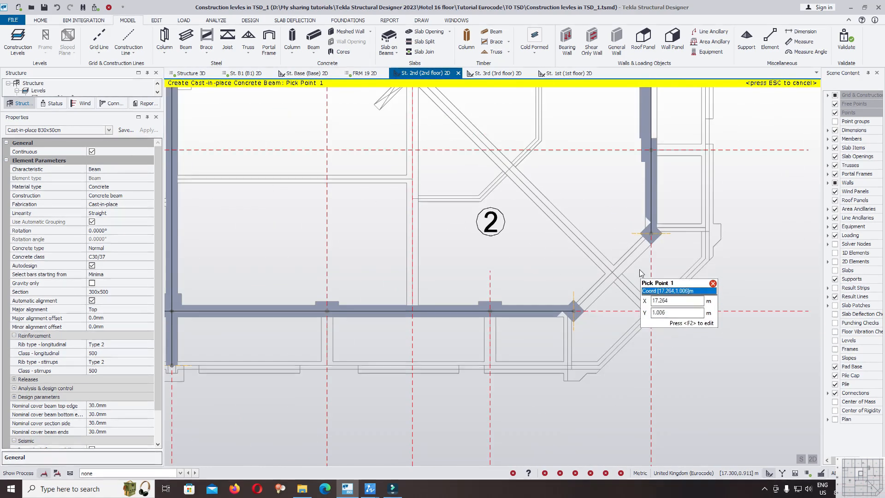
# Step: Draw a diagonal beam between the two rotated corner columns, from grid A to grid 1
pyautogui.click(540, 334)
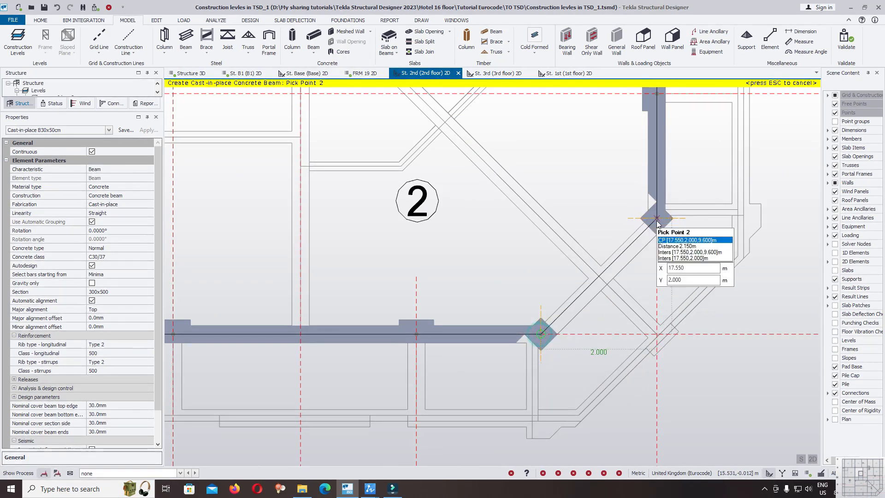
pyautogui.press('Escape')
pyautogui.scroll(-4, 633, 211)
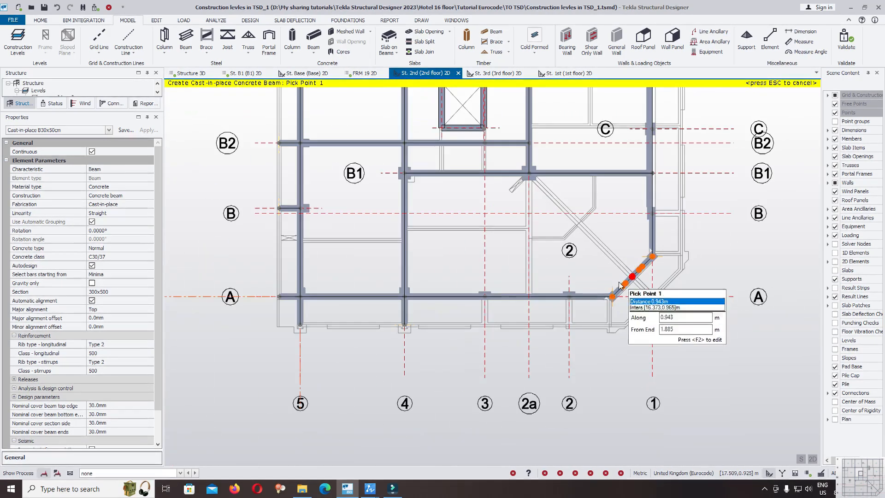
# Step: Draw a continuous edge beam joining the beam ends beyond grid 5, from grid A through B, B2 and D to grid E
pyautogui.scroll(4, 555, 258)
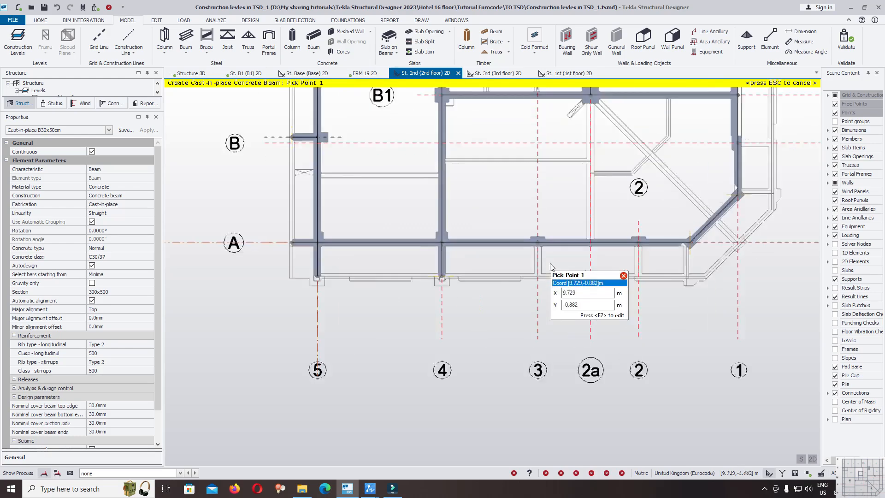
pyautogui.scroll(-5, 553, 258)
pyautogui.moveTo(518, 216); pyautogui.dragTo(522, 318, button='middle')
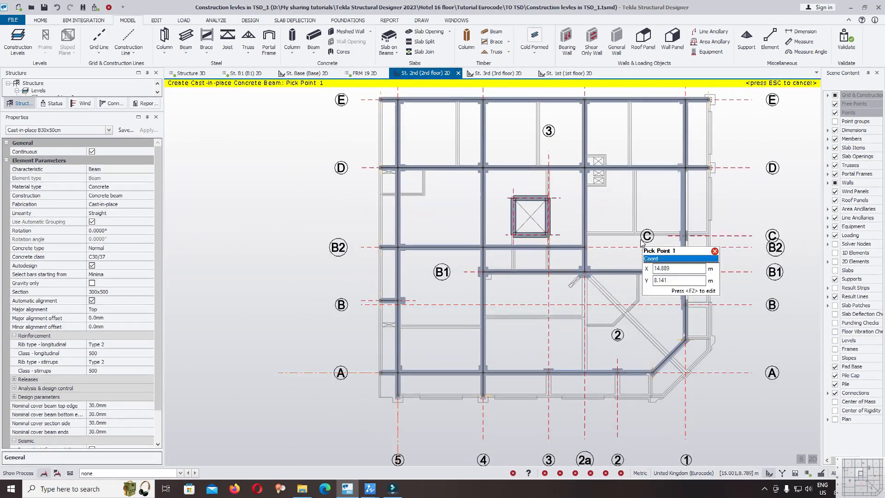
pyautogui.moveTo(641, 240); pyautogui.dragTo(631, 147, button='middle')
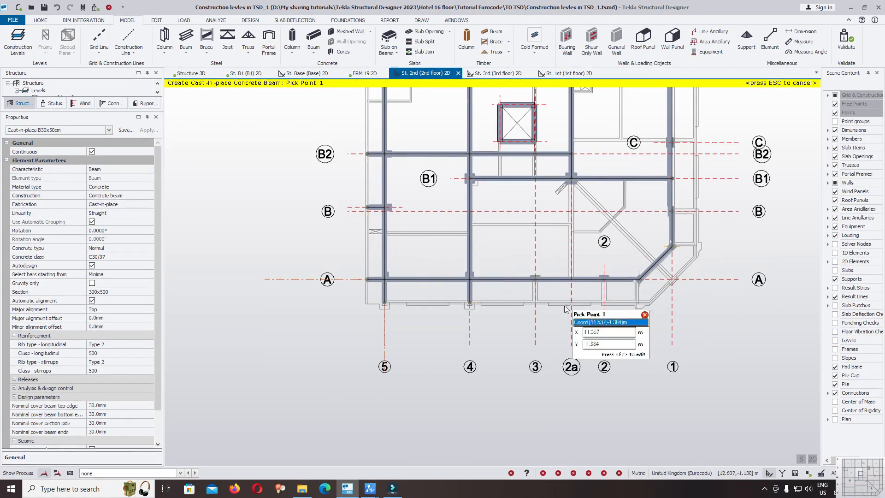
pyautogui.scroll(1, 386, 321)
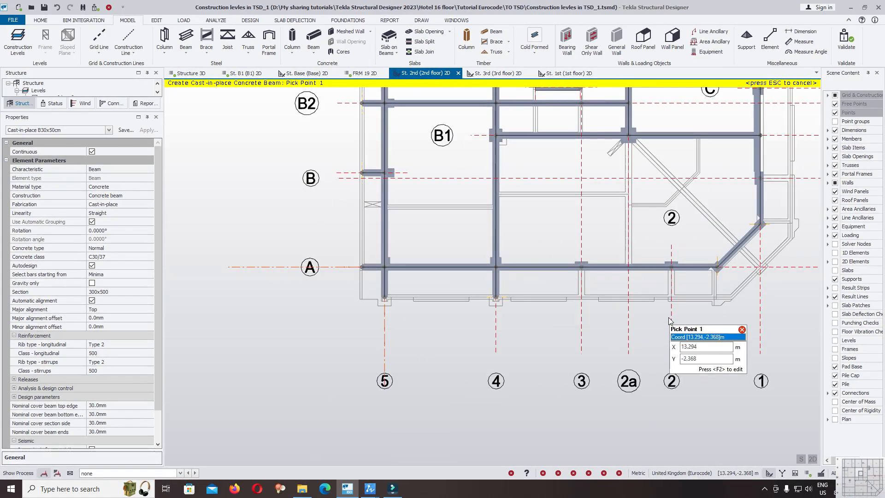
pyautogui.moveTo(425, 200); pyautogui.dragTo(486, 396, button='middle')
pyautogui.scroll(1, 486, 382)
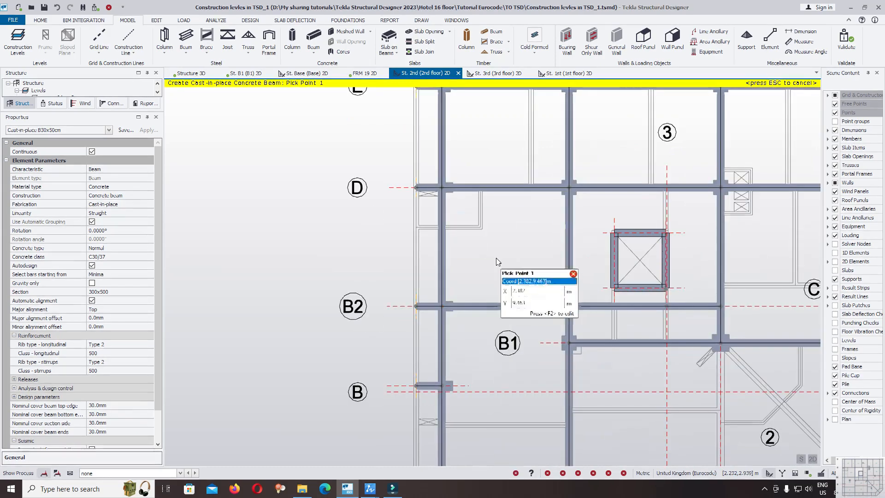
pyautogui.scroll(-2, 489, 225)
pyautogui.moveTo(448, 455); pyautogui.dragTo(483, 347, button='middle')
pyautogui.scroll(2, 477, 352)
pyautogui.click(467, 350)
pyautogui.click(468, 305)
pyautogui.click(466, 179)
pyautogui.moveTo(478, 157); pyautogui.dragTo(466, 280, button='middle')
pyautogui.click(466, 275)
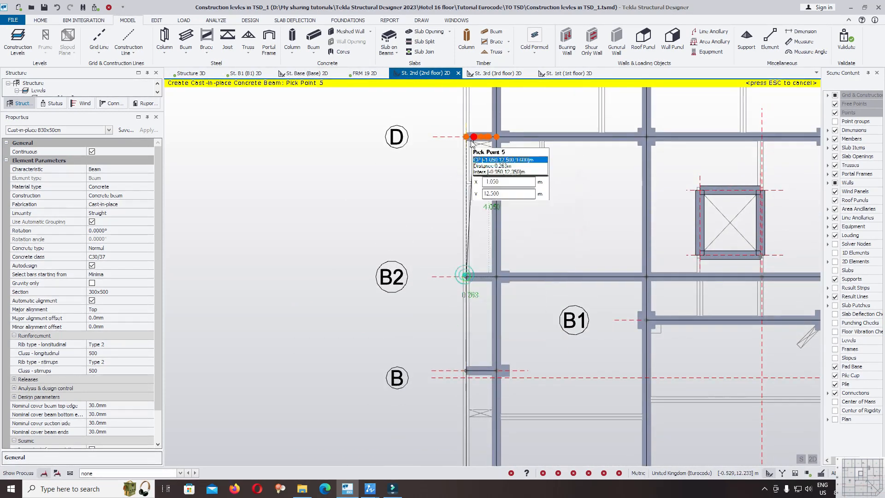
pyautogui.click(466, 136)
pyautogui.moveTo(467, 136); pyautogui.dragTo(467, 317, button='middle')
pyautogui.doubleClick(471, 199)
pyautogui.scroll(-2, 477, 138)
pyautogui.scroll(-2, 468, 51)
pyautogui.press('Escape')
pyautogui.moveTo(518, 210); pyautogui.dragTo(454, 111, button='middle')
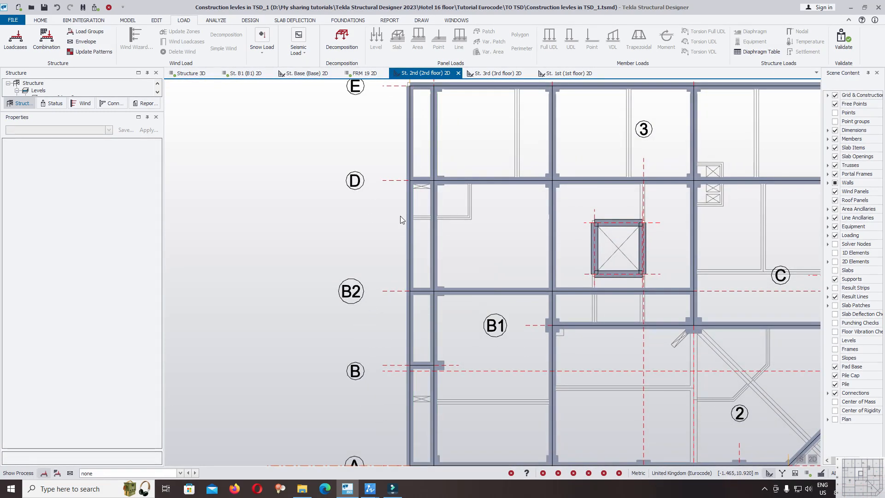
# Step: Start a continuous B30x50cm beam at the column on grids B1 and 2a and run it diagonally to the corner edge beam
pyautogui.scroll(-2, 400, 216)
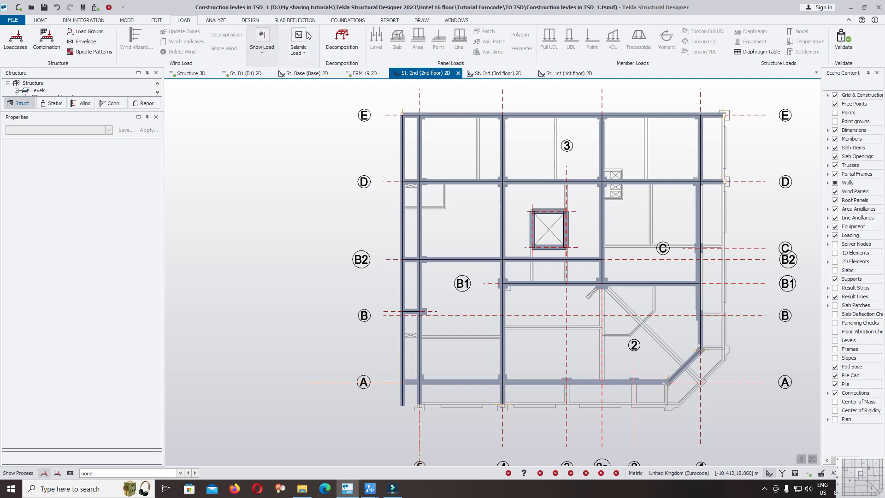
pyautogui.click(41, 21)
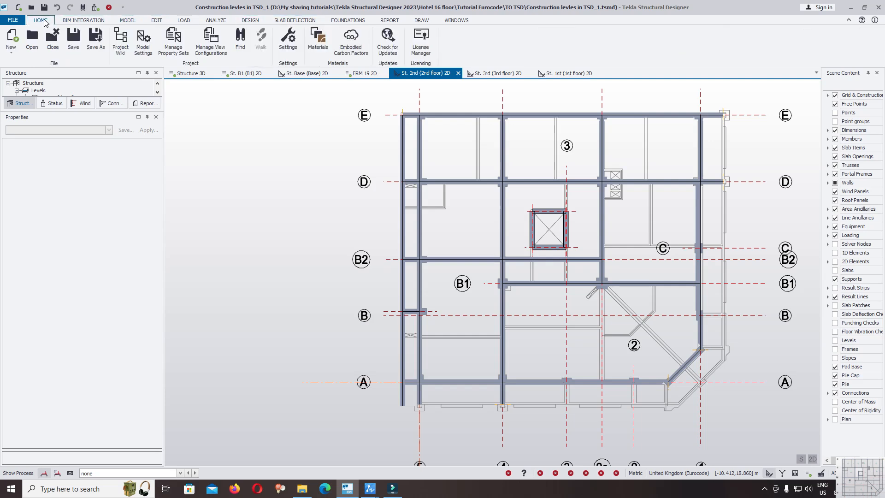
pyautogui.click(128, 20)
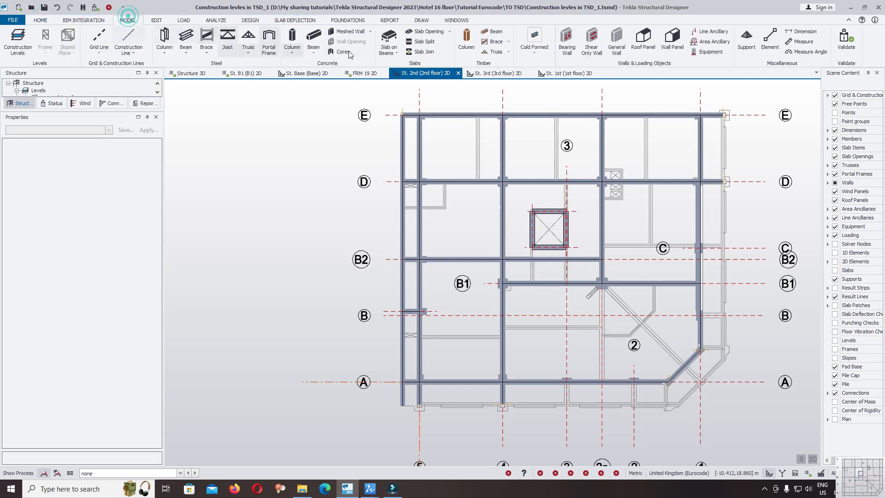
pyautogui.click(316, 38)
pyautogui.scroll(2, 487, 185)
pyautogui.scroll(-2, 485, 177)
pyautogui.moveTo(581, 285); pyautogui.dragTo(559, 190, button='middle')
pyautogui.scroll(2, 450, 361)
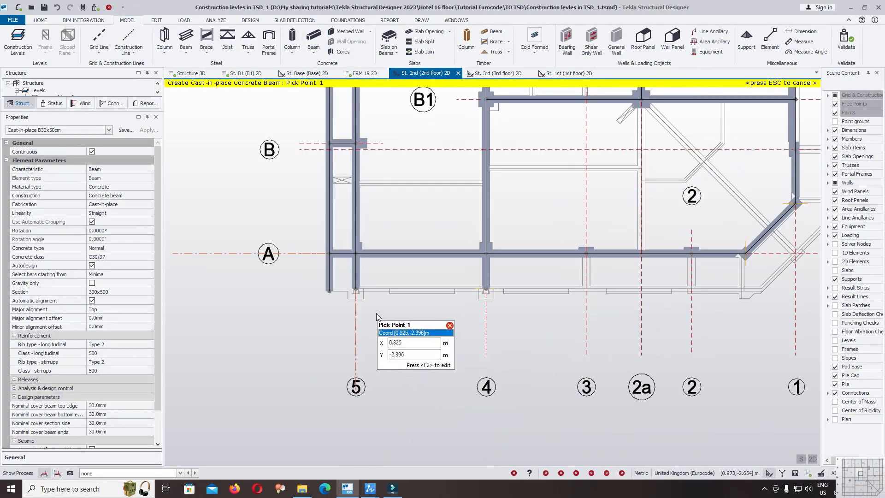
pyautogui.scroll(-2, 380, 313)
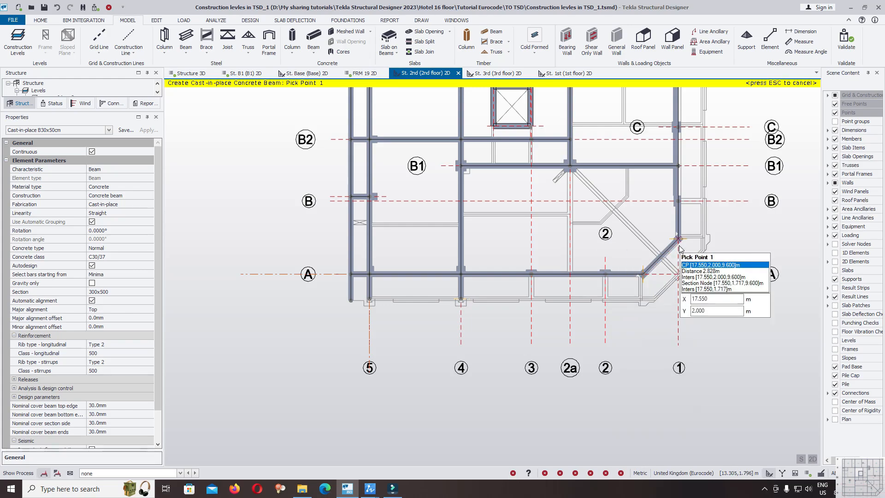
pyautogui.moveTo(613, 180); pyautogui.dragTo(605, 207, button='middle')
pyautogui.scroll(2, 566, 184)
pyautogui.click(554, 178)
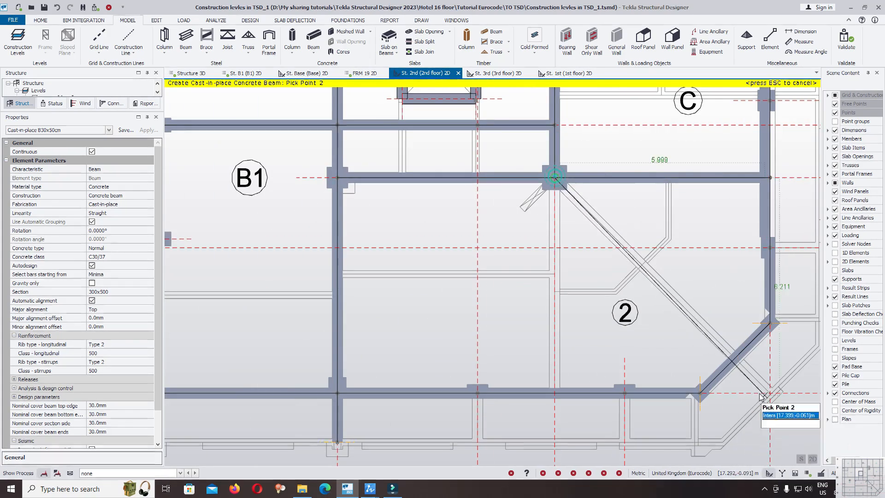
pyautogui.click(735, 358)
# Step: Extend the diagonal beam past the corner edge beam to the outer corner at grids A and 1, and finish it there
pyautogui.scroll(3, 781, 387)
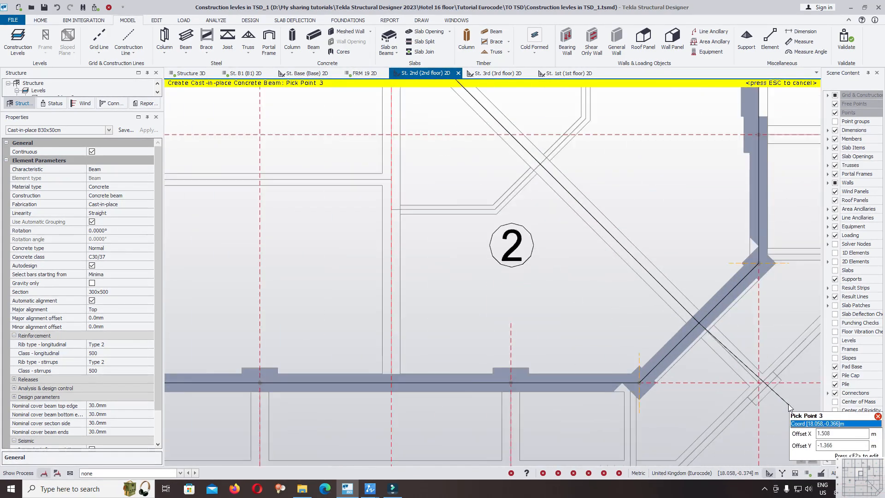
pyautogui.scroll(3, 739, 368)
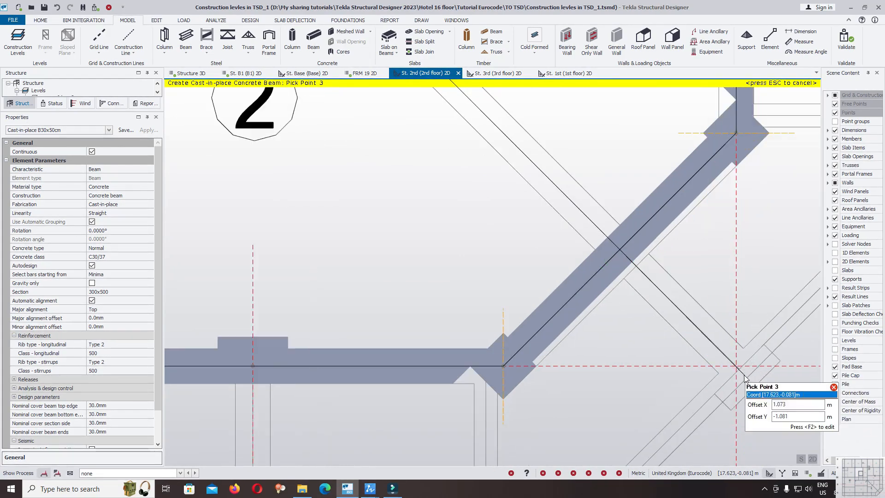
pyautogui.click(726, 358)
pyautogui.press('Escape')
pyautogui.scroll(-5, 719, 361)
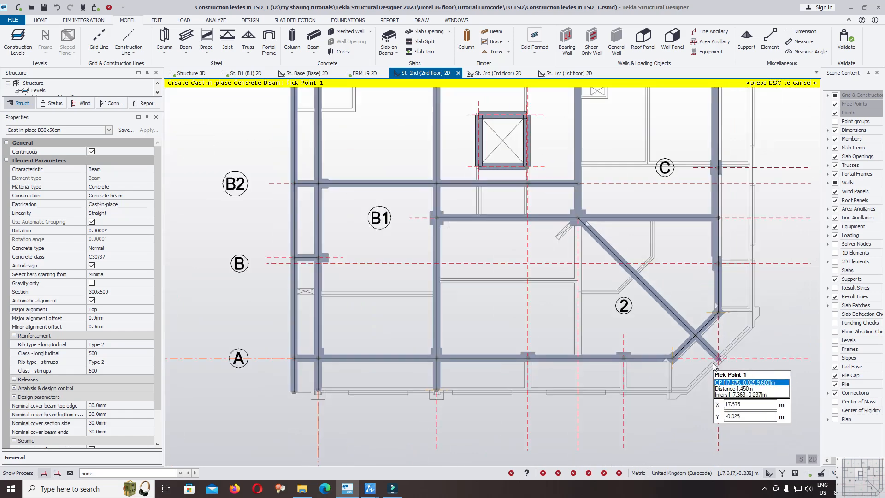
pyautogui.scroll(-2, 713, 365)
pyautogui.scroll(-1, 670, 277)
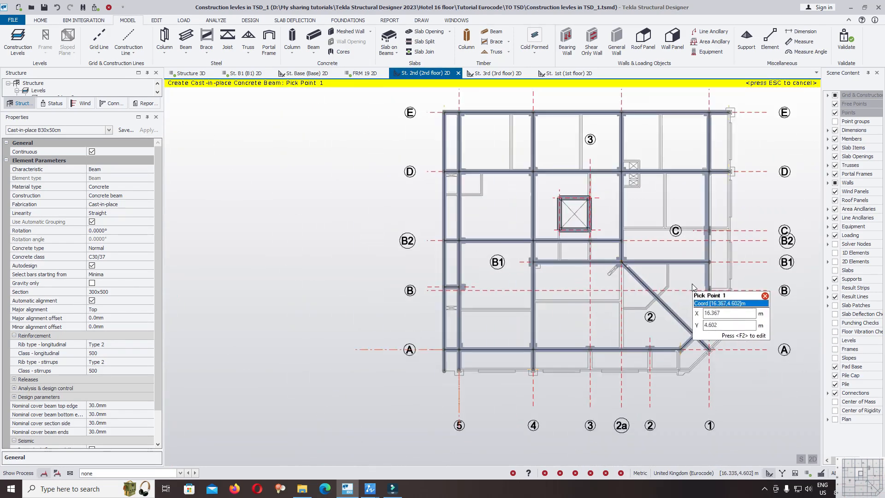
pyautogui.moveTo(650, 210); pyautogui.dragTo(624, 167, button='middle')
pyautogui.press('Escape')
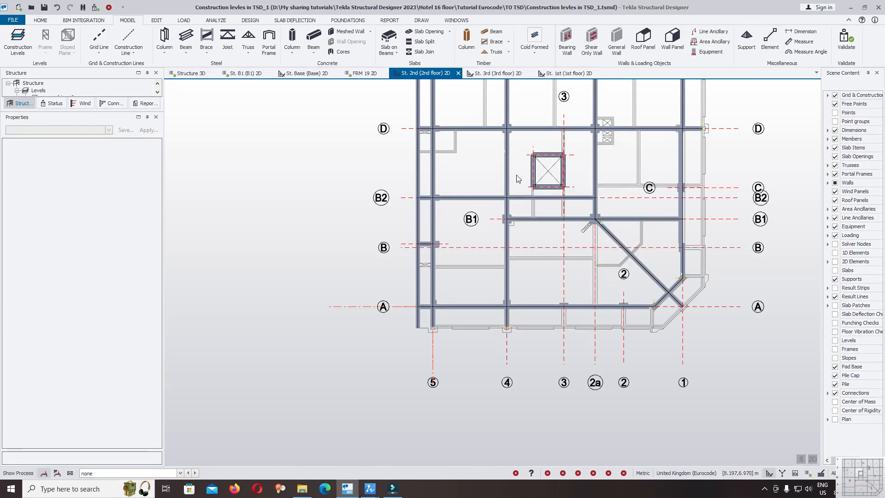
# Step: Check the secondary beam sizes between grids D and E in the 1ST FLOOR drawing in ZWCAD, and return to Tekla Structural Designer
pyautogui.moveTo(470, 162); pyautogui.dragTo(489, 212, button='middle')
pyautogui.click(371, 489)
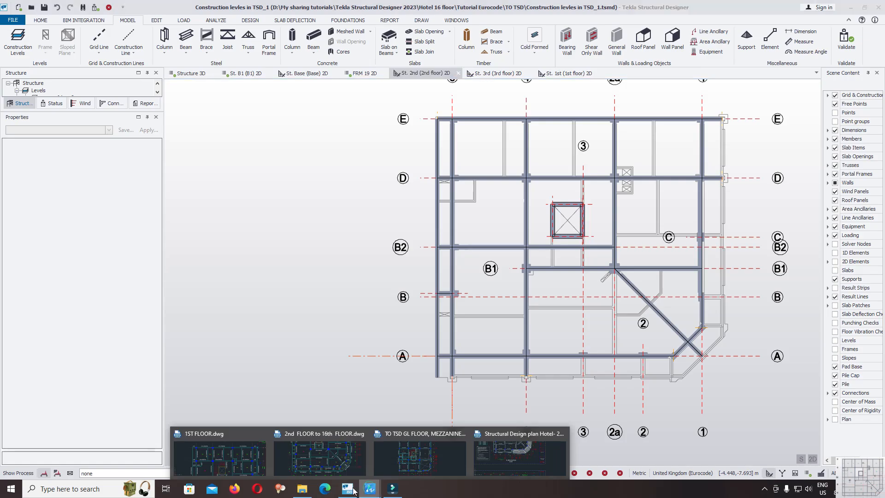
pyautogui.click(246, 464)
pyautogui.scroll(2, 310, 203)
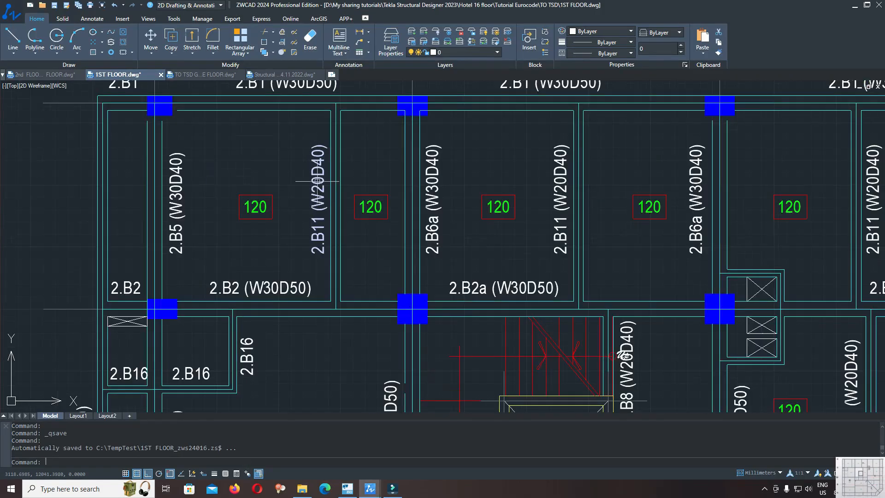
pyautogui.click(855, 5)
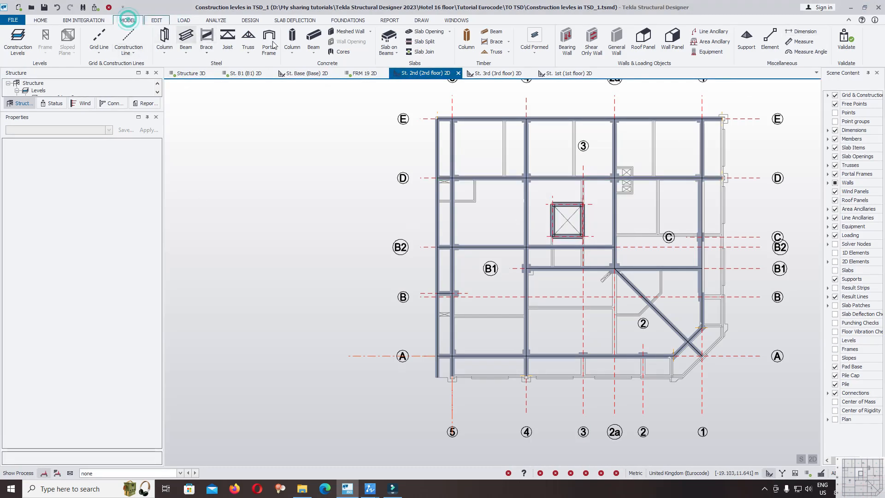
# Step: Start a new concrete beam and set its section to rectangular, 200 mm wide and 400 mm deep
pyautogui.click(313, 37)
pyautogui.moveTo(157, 274); pyautogui.dragTo(162, 344)
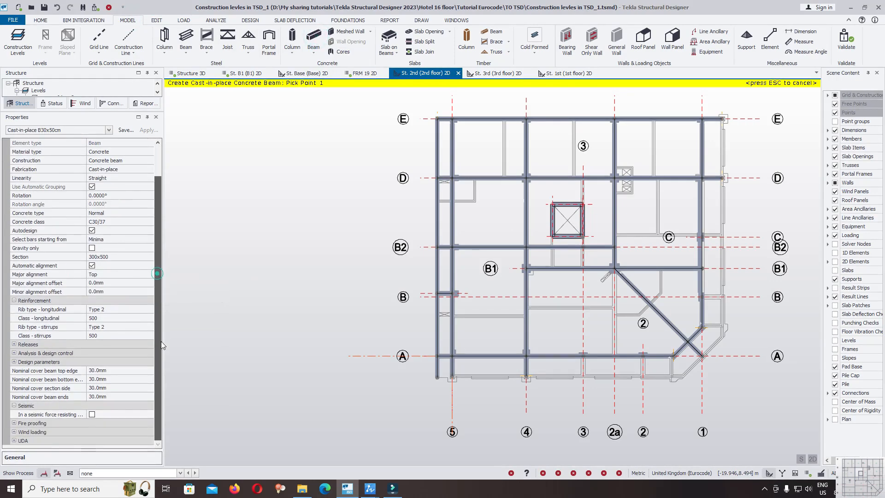
pyautogui.click(139, 257)
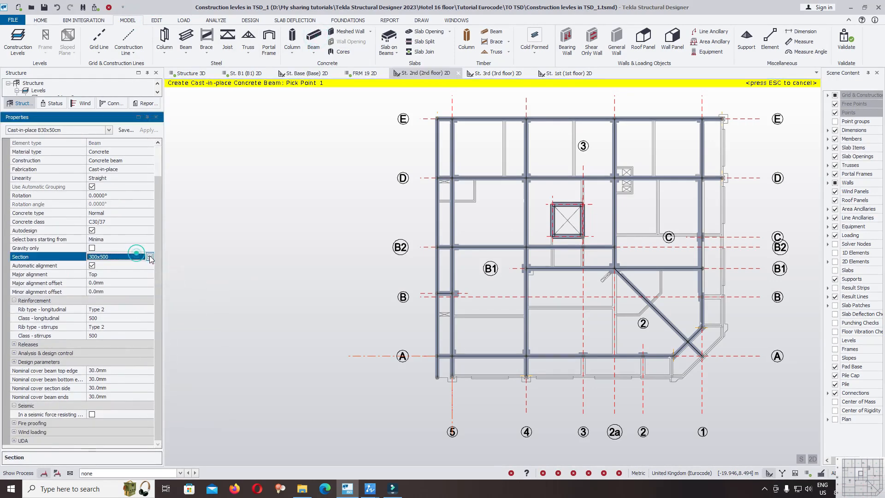
pyautogui.click(149, 257)
pyautogui.click(127, 283)
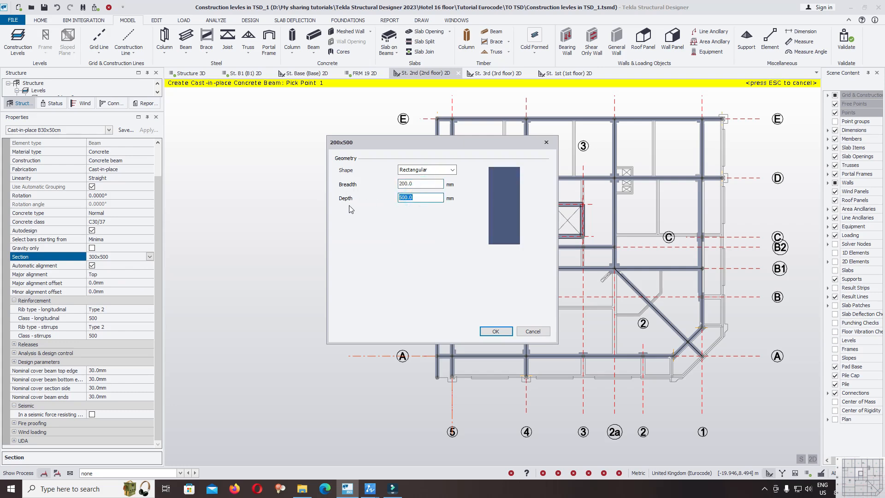
pyautogui.click(496, 331)
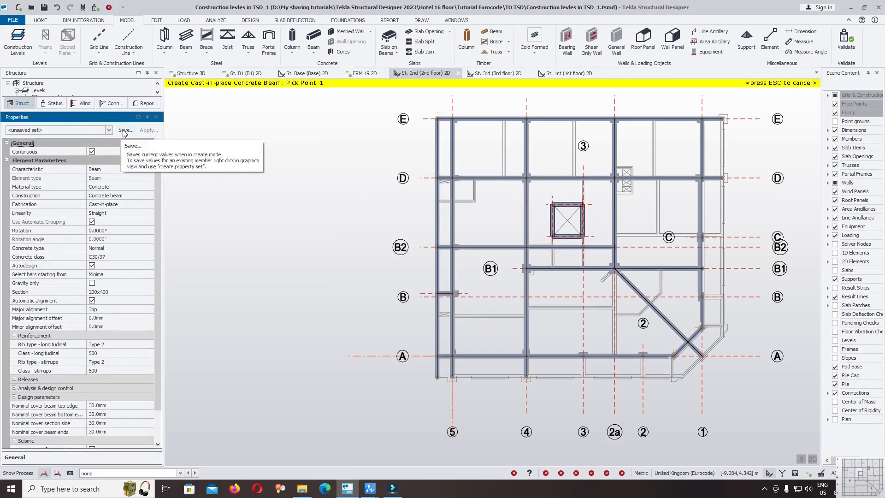
# Step: Save the new beam settings as the property set Cast-in-place B20x40cm
pyautogui.click(124, 130)
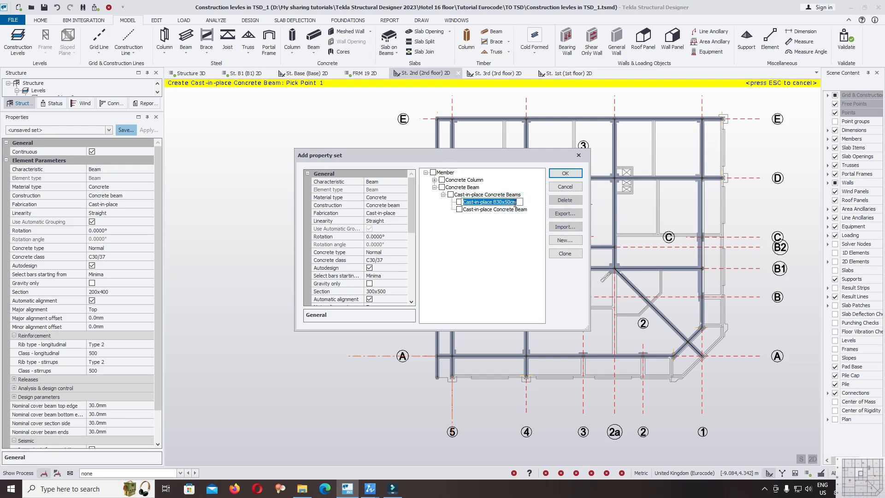
pyautogui.rightClick(515, 204)
pyautogui.click(535, 234)
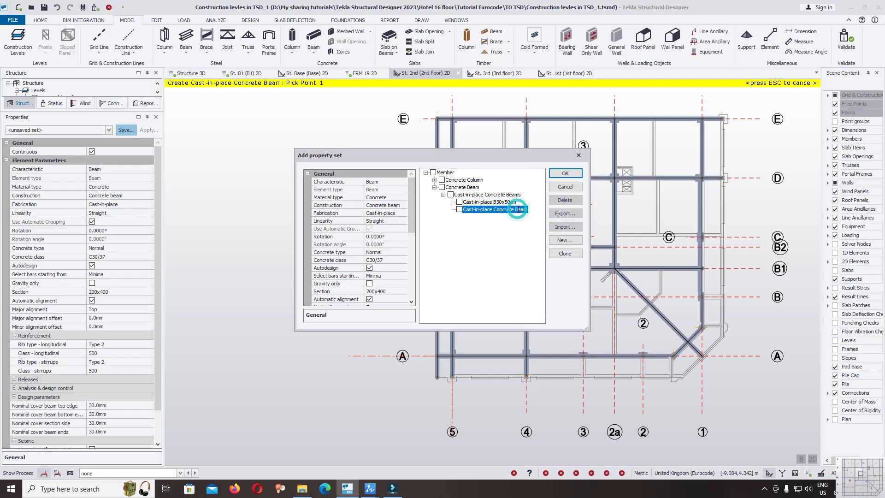
pyautogui.rightClick(518, 211)
pyautogui.click(540, 251)
pyautogui.click(566, 173)
# Step: Use the property set Cast-in-place B20x40cm for the new beam and check its section
pyautogui.click(51, 130)
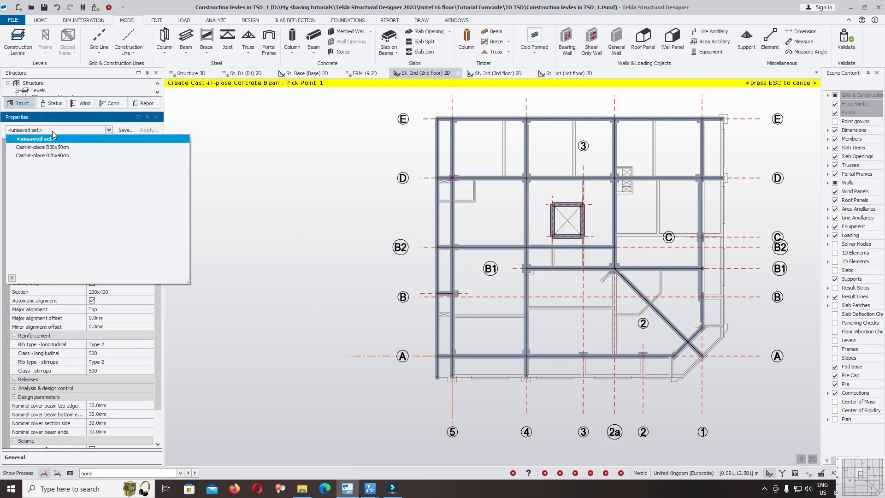
pyautogui.click(59, 155)
pyautogui.click(162, 231)
pyautogui.moveTo(159, 243); pyautogui.dragTo(158, 275)
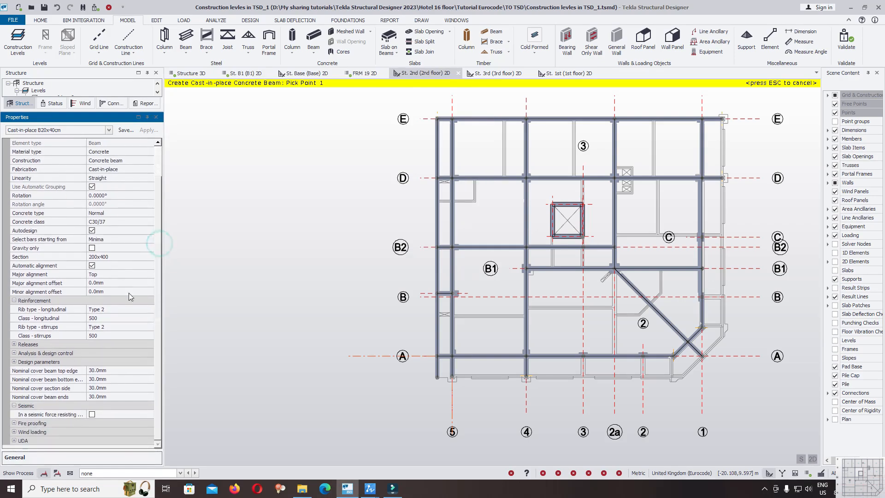
# Step: Draw a B20x40cm beam from grid D to grid E between grids 5 and 4, temporarily hiding members to pick its start on the outline
pyautogui.scroll(7, 512, 166)
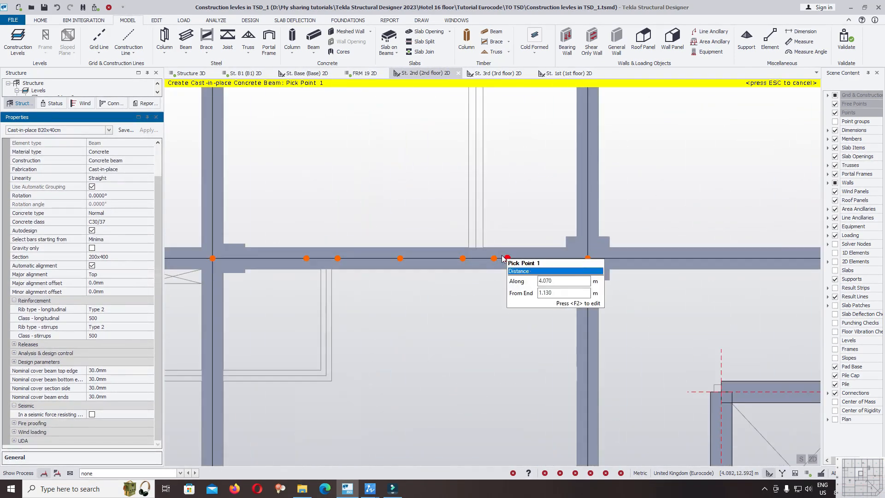
pyautogui.scroll(-1, 413, 275)
pyautogui.scroll(5, 421, 271)
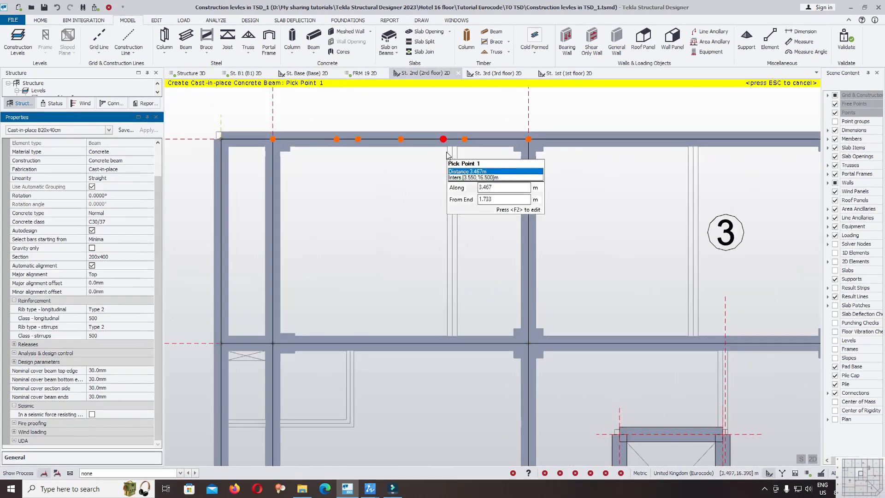
pyautogui.scroll(3, 457, 129)
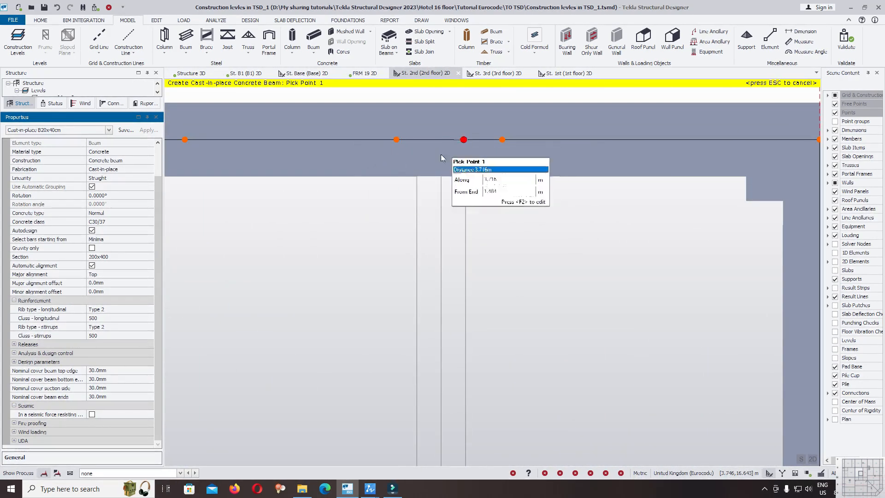
pyautogui.scroll(-6, 443, 136)
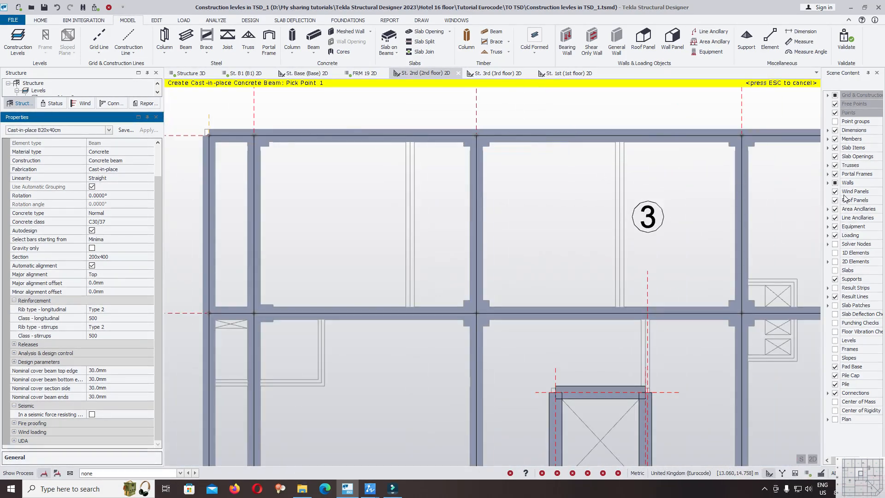
pyautogui.click(834, 139)
pyautogui.click(410, 315)
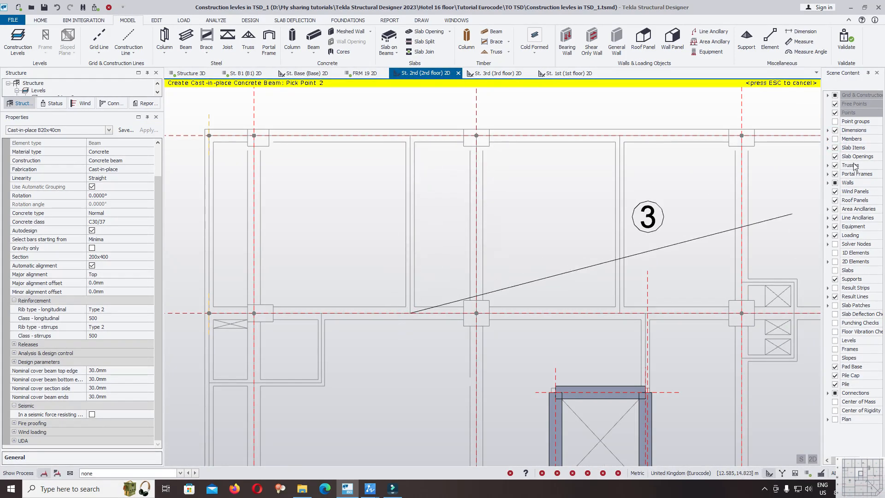
pyautogui.click(835, 140)
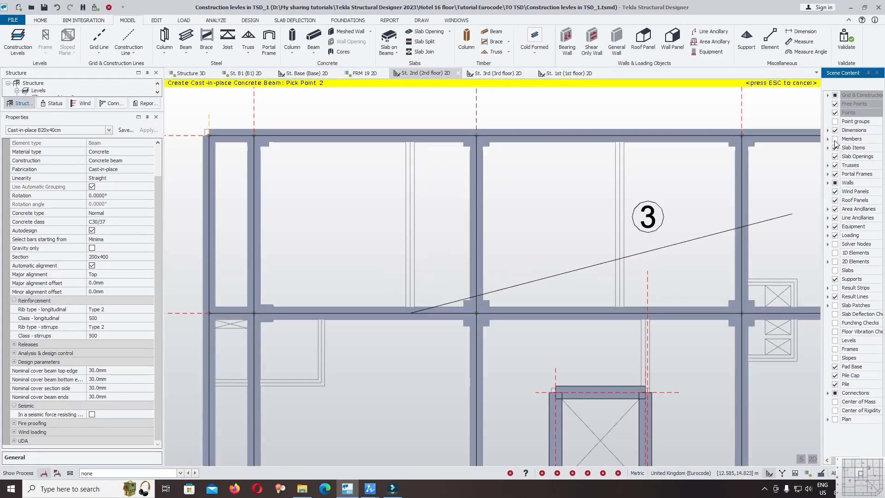
pyautogui.doubleClick(415, 137)
# Step: Draw a second B20x40cm beam from grid D to grid E between grids 4 and 3, following the outline with members temporarily hidden
pyautogui.scroll(-2, 413, 139)
pyautogui.scroll(4, 569, 244)
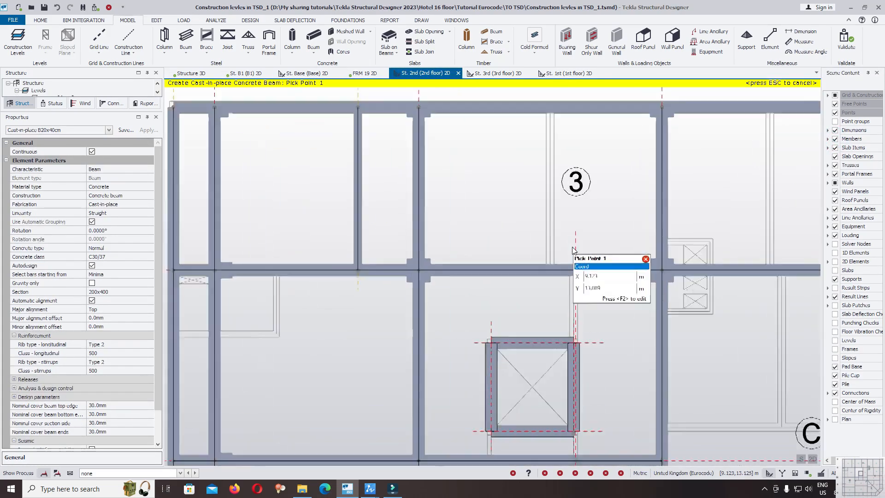
pyautogui.scroll(-2, 556, 282)
pyautogui.scroll(2, 599, 268)
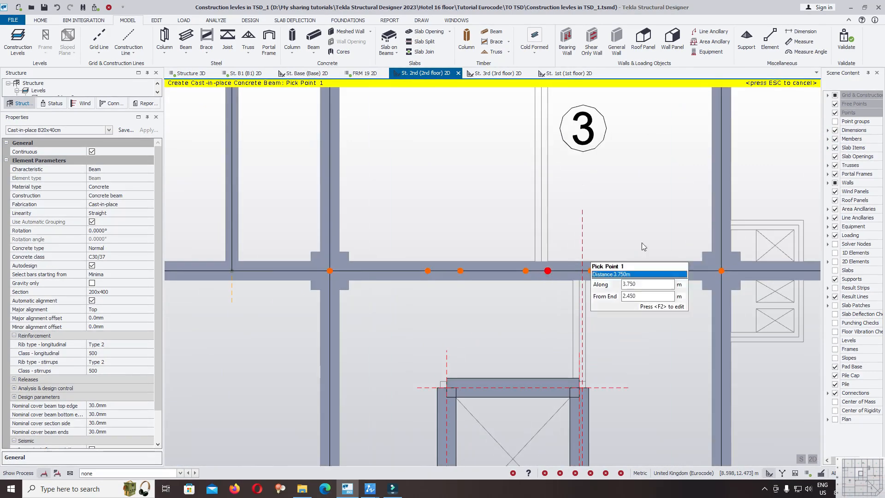
pyautogui.click(834, 139)
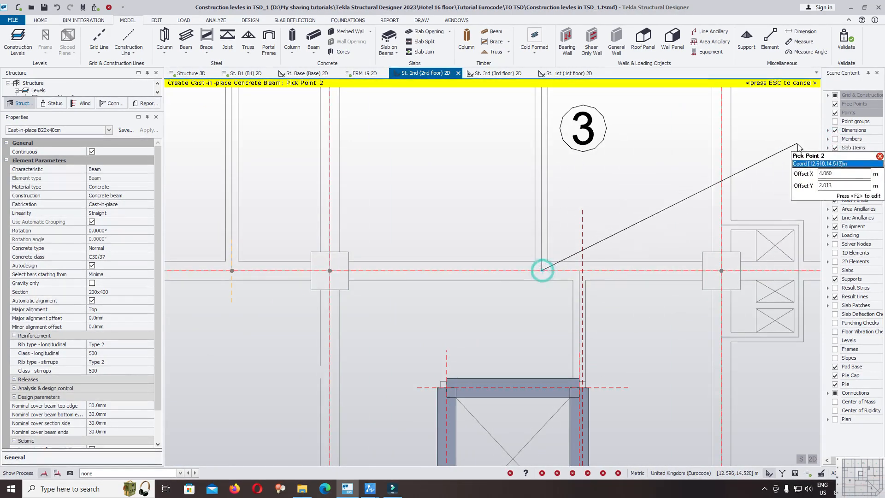
pyautogui.click(834, 140)
pyautogui.moveTo(534, 178); pyautogui.dragTo(505, 274, button='middle')
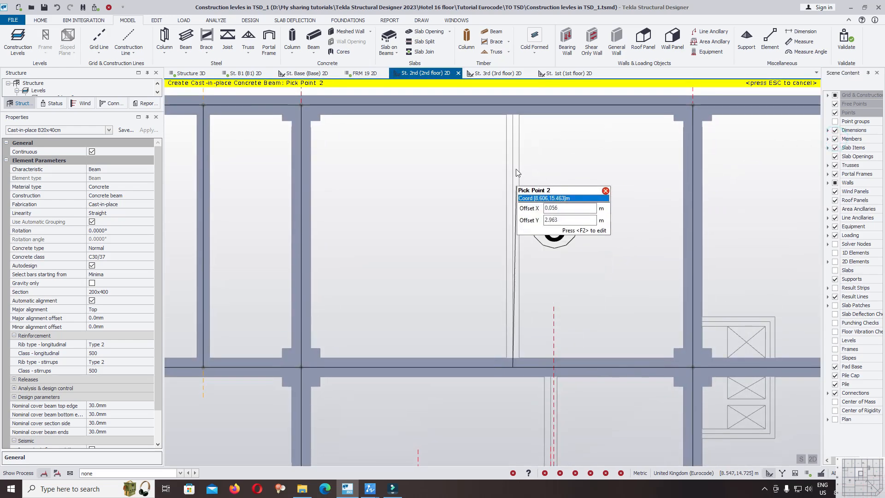
pyautogui.click(510, 104)
pyautogui.scroll(-5, 463, 195)
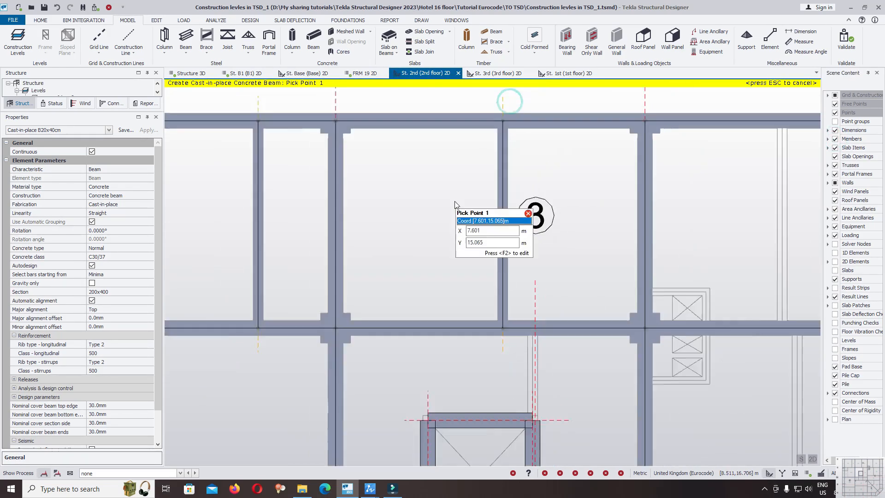
# Step: Draw a B20x40cm beam from grid D to grid E between grids 2a and 1, temporarily hiding members to pick its start
pyautogui.scroll(4, 672, 225)
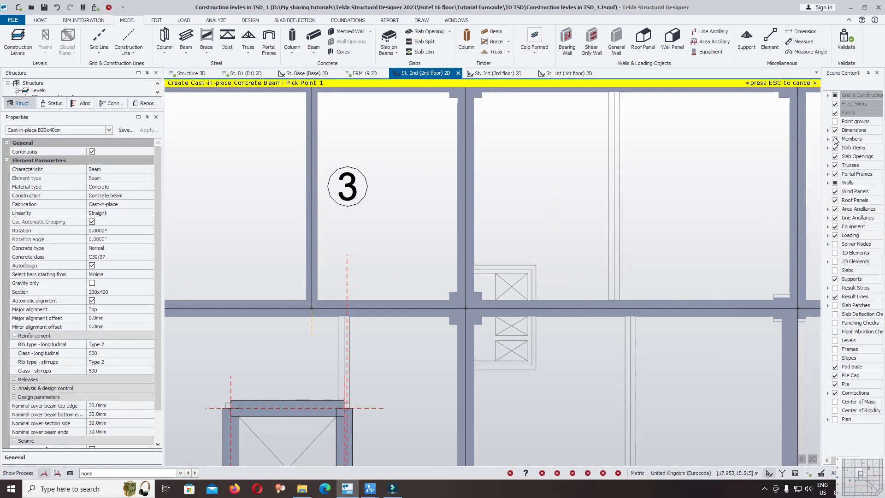
pyautogui.click(834, 140)
pyautogui.click(612, 305)
pyautogui.moveTo(617, 175); pyautogui.dragTo(580, 288, button='middle')
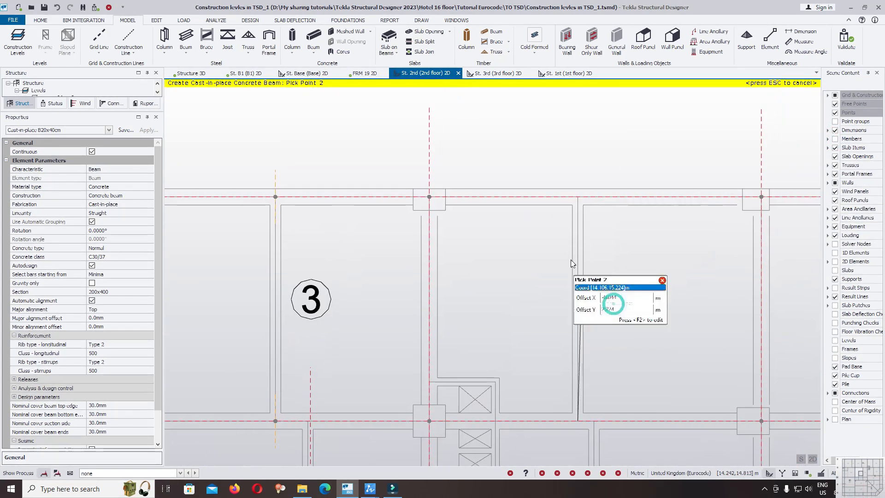
pyautogui.click(834, 139)
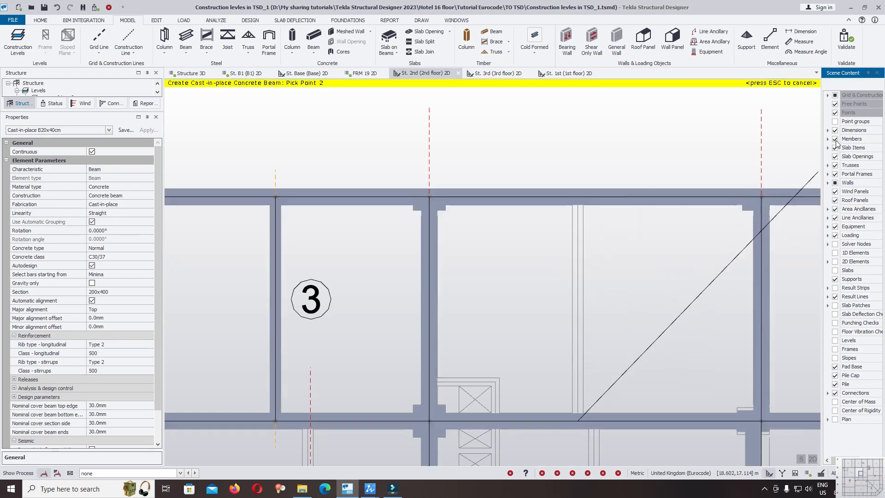
pyautogui.click(583, 197)
# Step: Draw an L-shaped run of B20x40cm beams from the edge beam across grid 5, then up to grid D, following the outline with members temporarily hidden
pyautogui.scroll(-4, 598, 159)
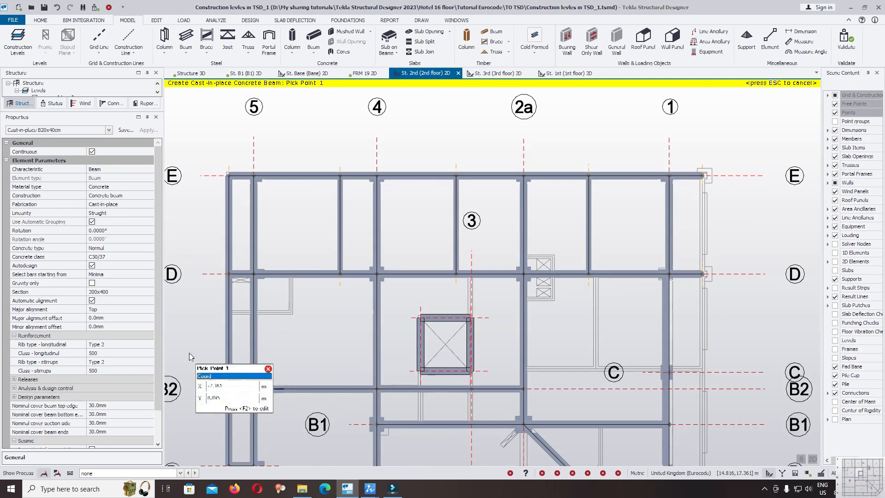
pyautogui.scroll(6, 211, 365)
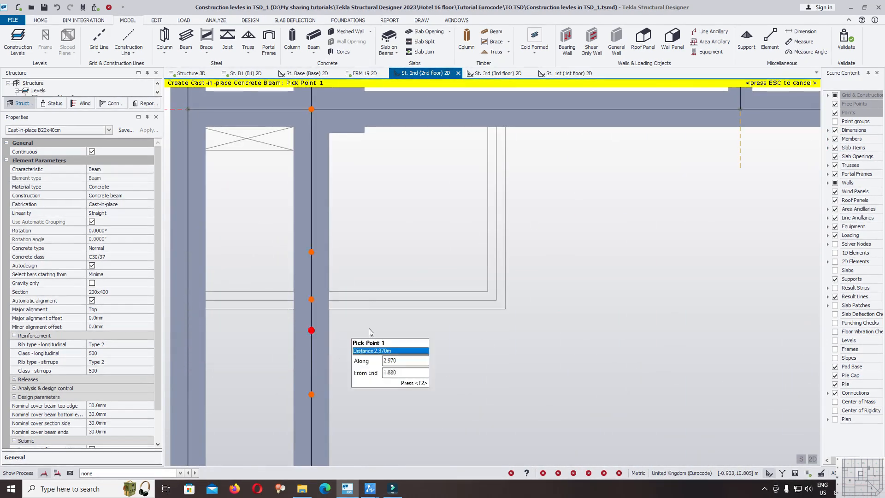
pyautogui.click(835, 139)
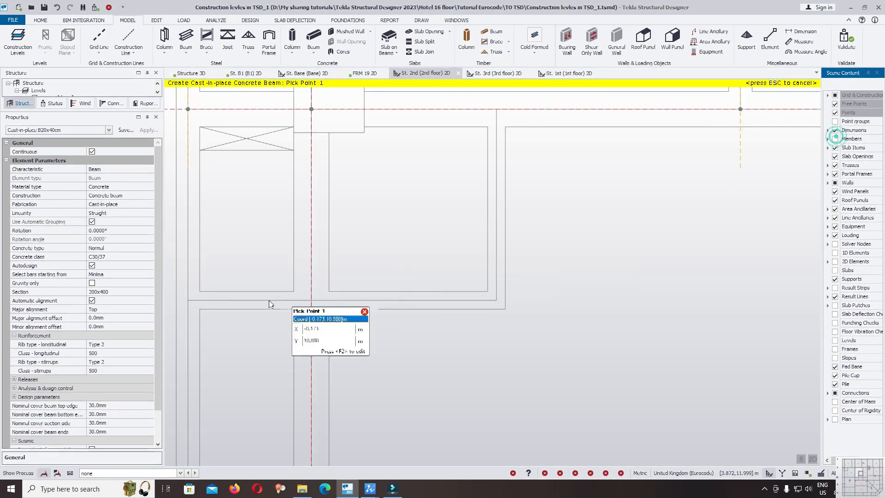
pyautogui.click(187, 301)
pyautogui.click(315, 302)
pyautogui.click(497, 300)
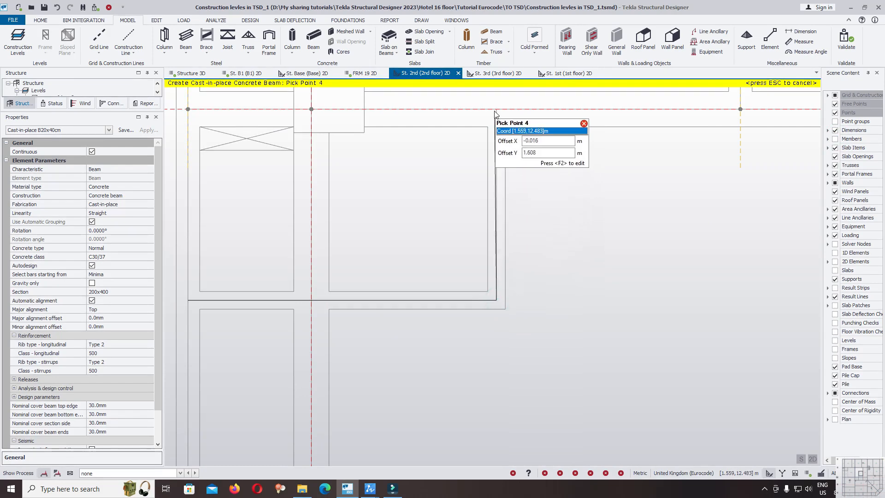
pyautogui.click(835, 139)
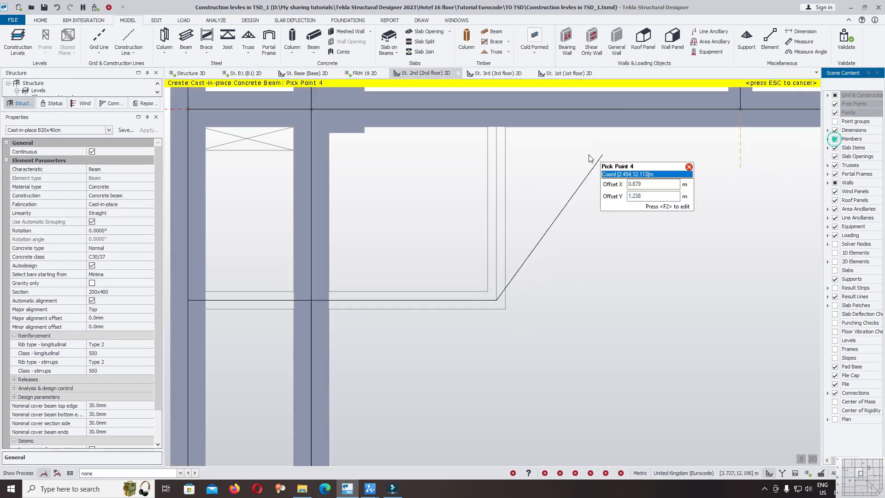
pyautogui.click(498, 110)
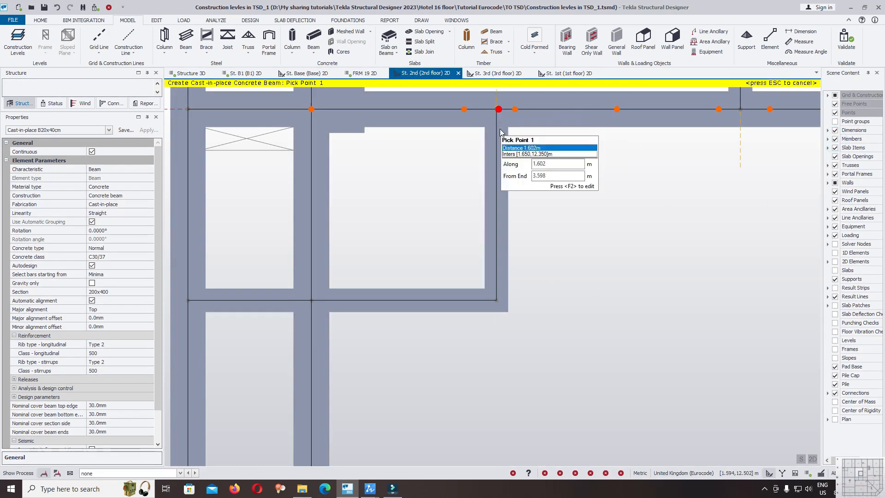
# Step: With members hidden, draw a B20x40cm beam from the core's corner at X 9.150, Y 8.400 down to grid B1
pyautogui.scroll(-5, 501, 230)
pyautogui.scroll(-4, 611, 240)
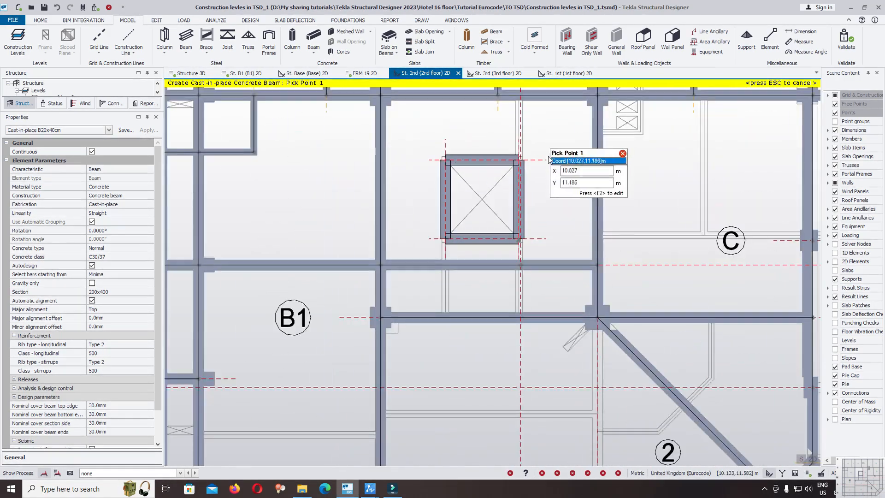
pyautogui.scroll(3, 550, 149)
pyautogui.scroll(-1, 613, 180)
pyautogui.scroll(2, 632, 242)
pyautogui.scroll(-4, 460, 225)
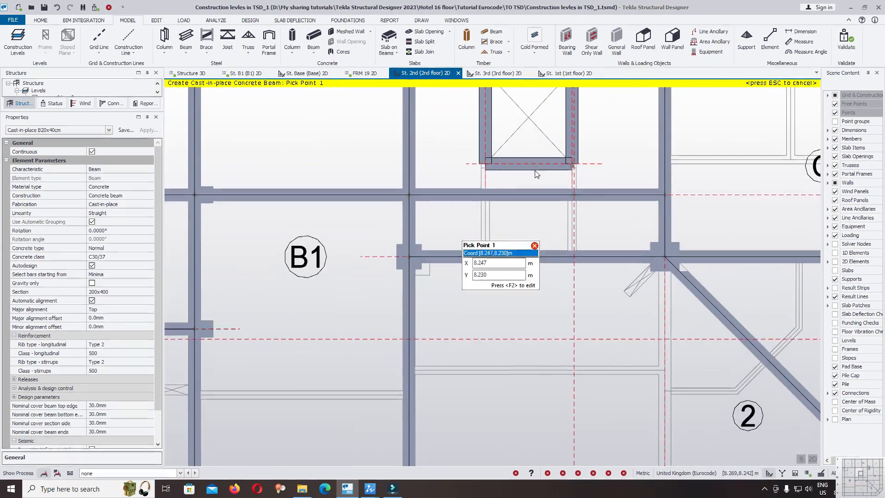
pyautogui.scroll(4, 516, 106)
pyautogui.scroll(2, 517, 106)
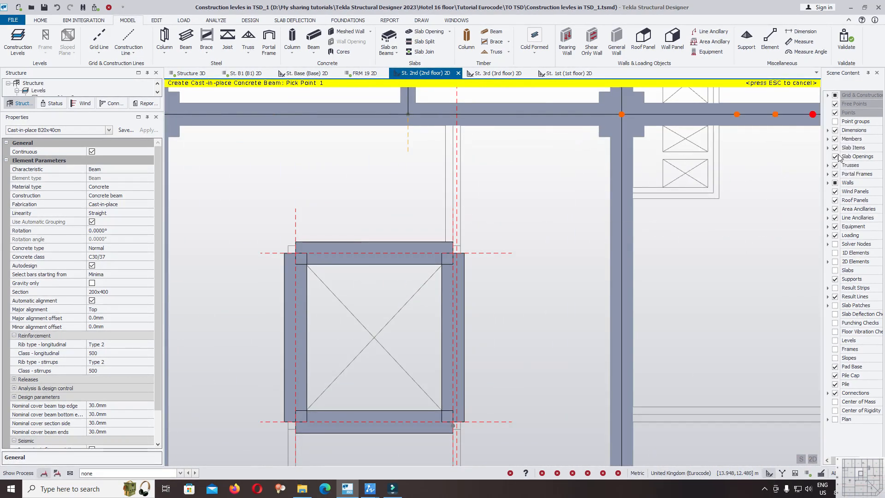
pyautogui.click(835, 138)
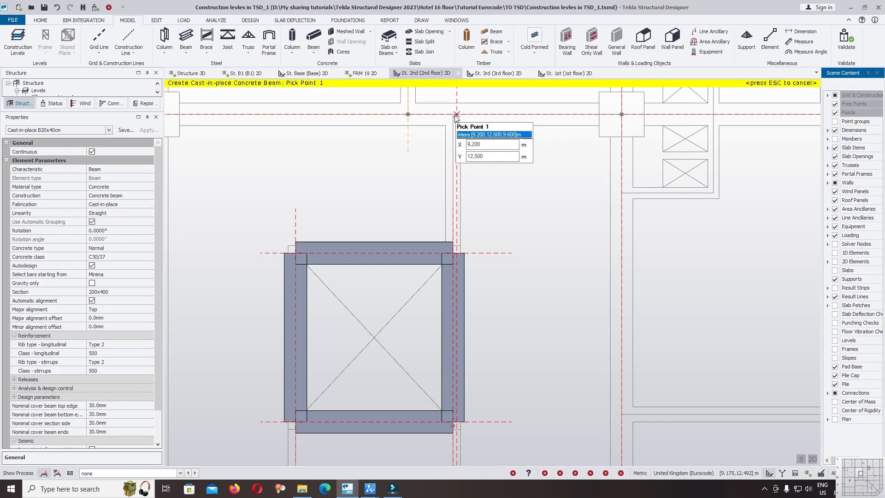
pyautogui.scroll(3, 456, 116)
pyautogui.scroll(-5, 479, 115)
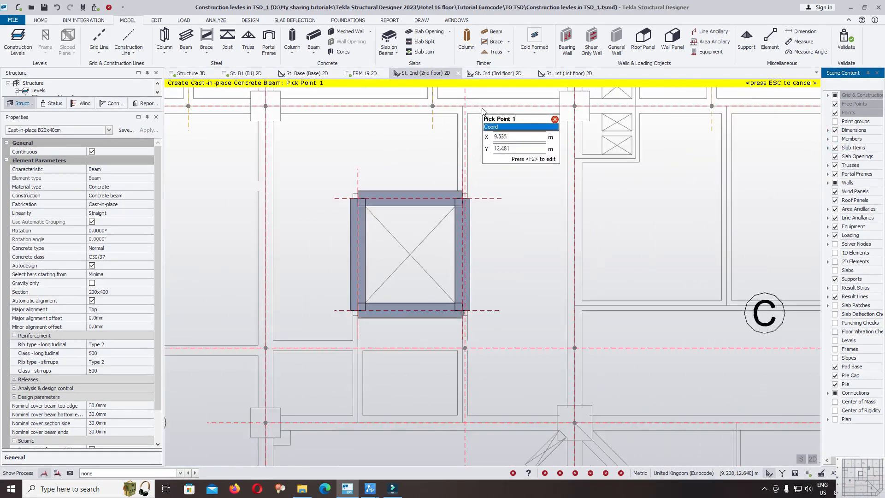
pyautogui.moveTo(486, 336); pyautogui.dragTo(494, 266, button='middle')
pyautogui.scroll(3, 493, 267)
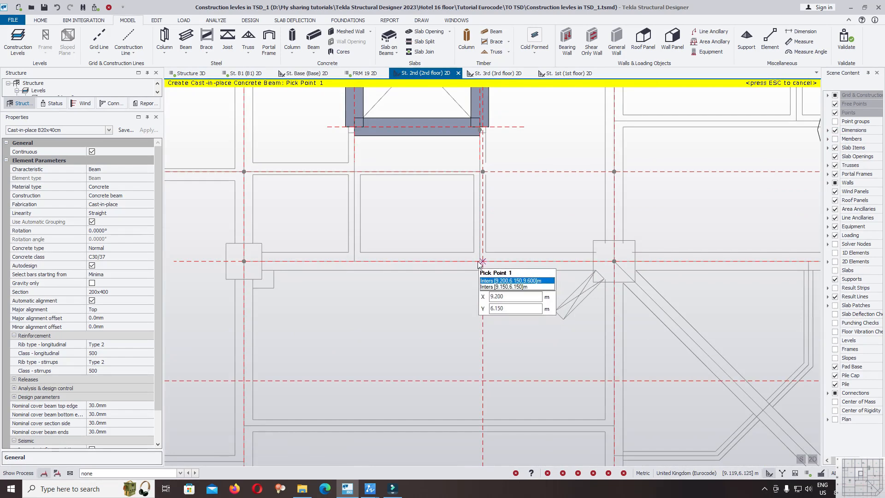
pyautogui.scroll(2, 479, 263)
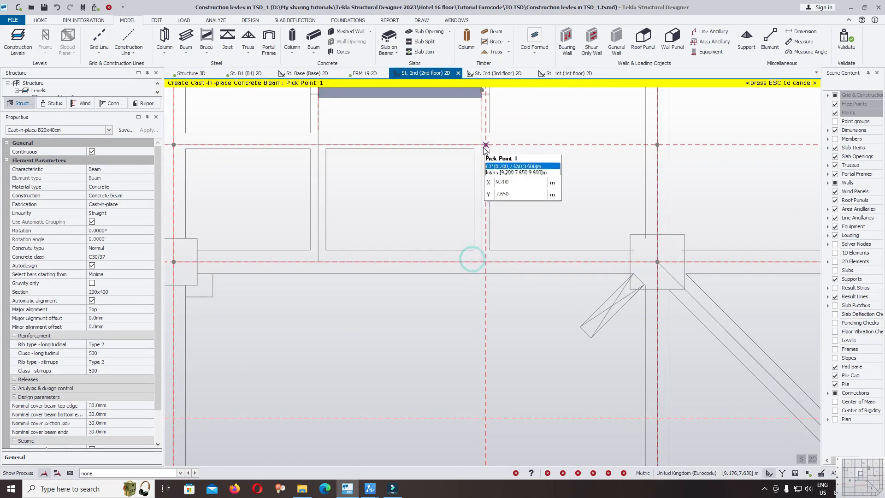
pyautogui.moveTo(479, 106); pyautogui.dragTo(484, 167, button='middle')
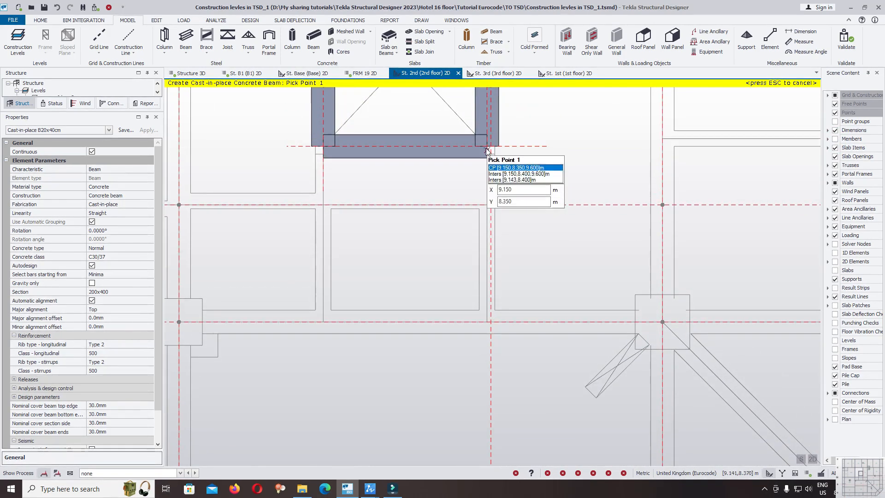
pyautogui.scroll(3, 486, 152)
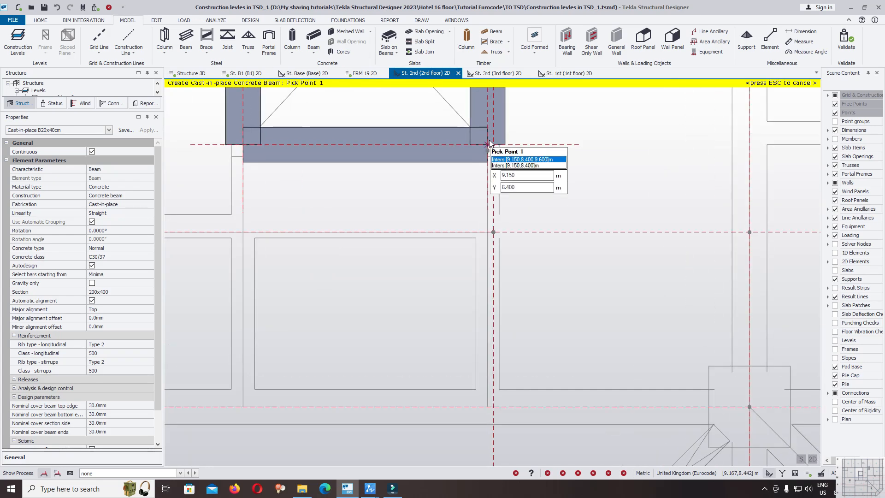
pyautogui.click(489, 140)
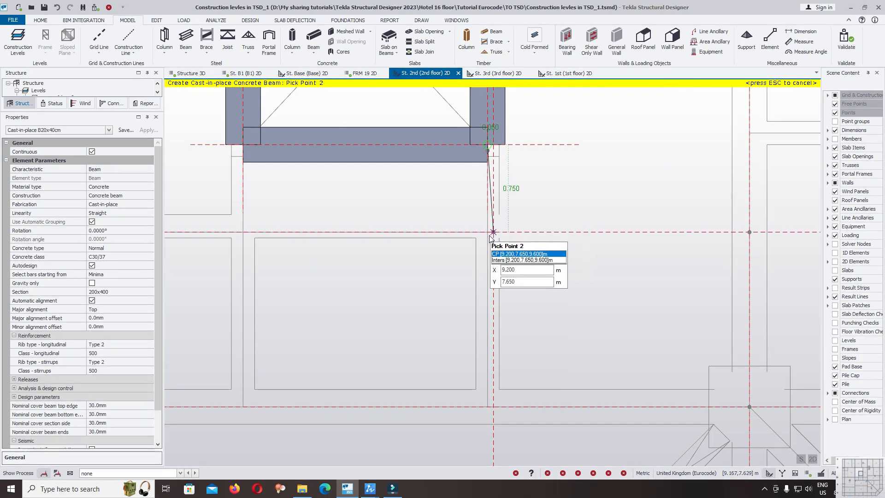
pyautogui.click(487, 408)
# Step: Draw a parallel B20x40cm beam from the core's corner at X 7.050, Y 8.400 to grid B1, and show the members again
pyautogui.scroll(-2, 571, 242)
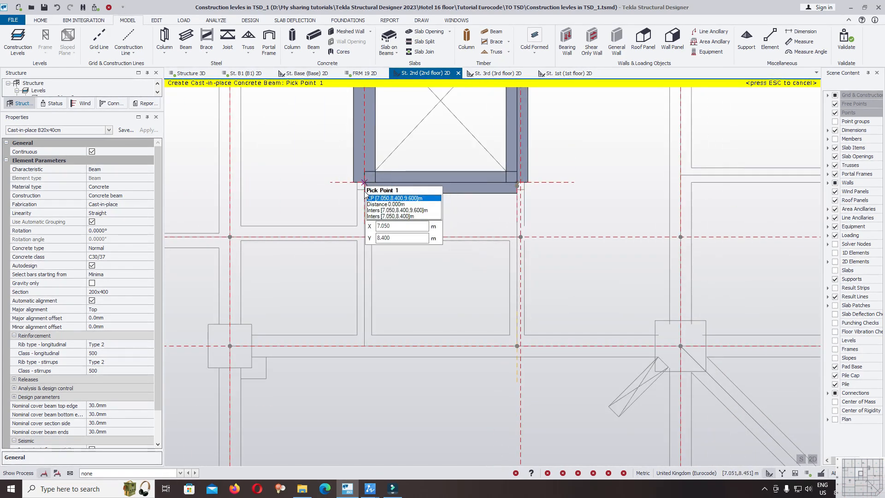
pyautogui.click(364, 183)
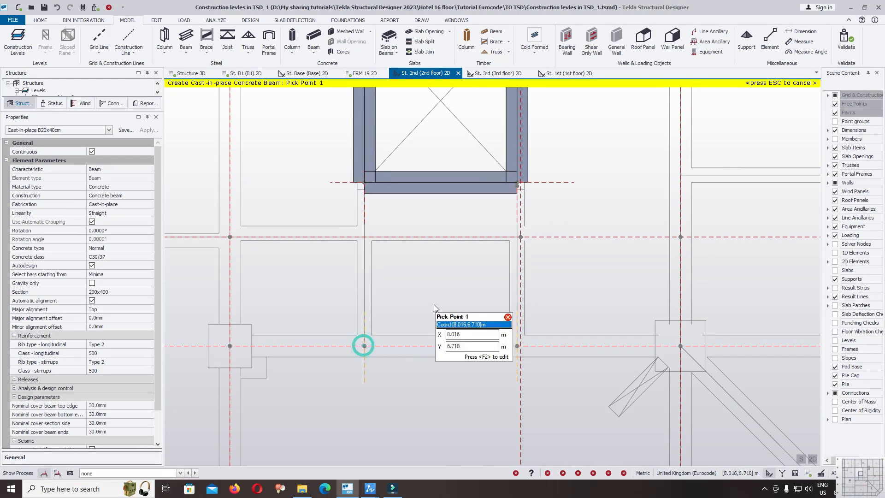
pyautogui.click(835, 138)
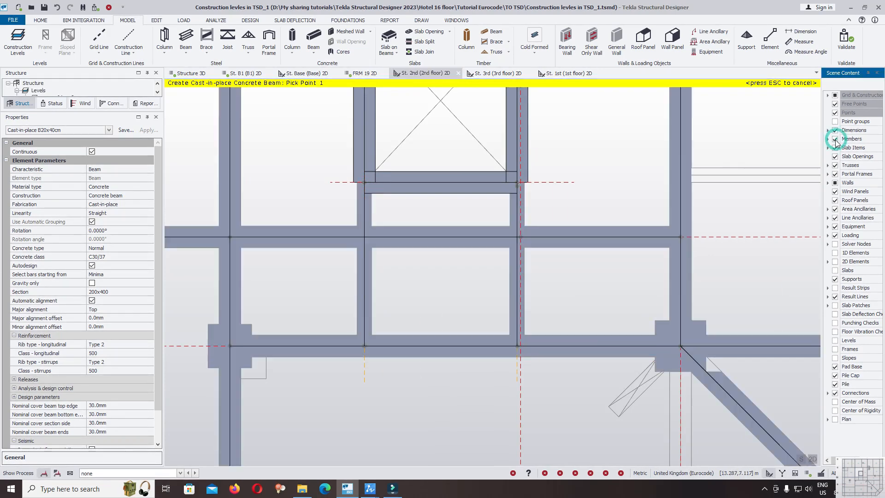
# Step: Draw a B20x40cm beam from the core's corner nearest grids D and 2a perpendicular to the grid D beam
pyautogui.scroll(-2, 523, 262)
pyautogui.scroll(1, 553, 138)
pyautogui.scroll(3, 553, 138)
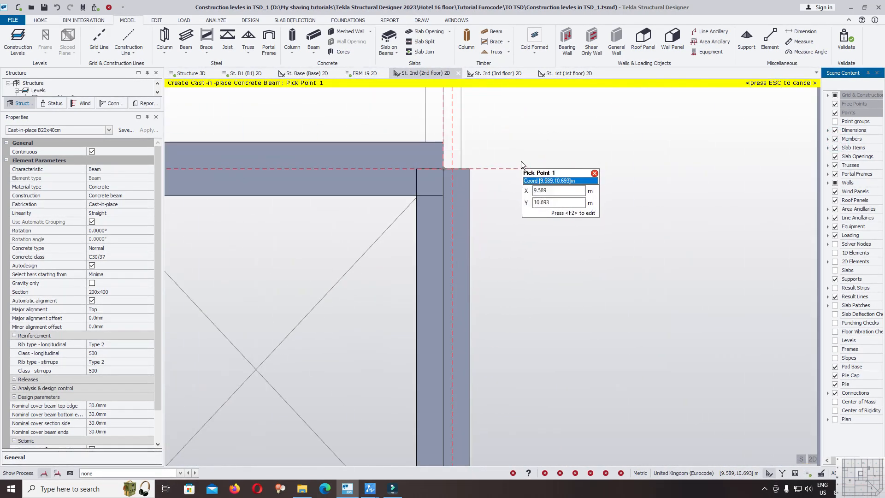
pyautogui.click(441, 176)
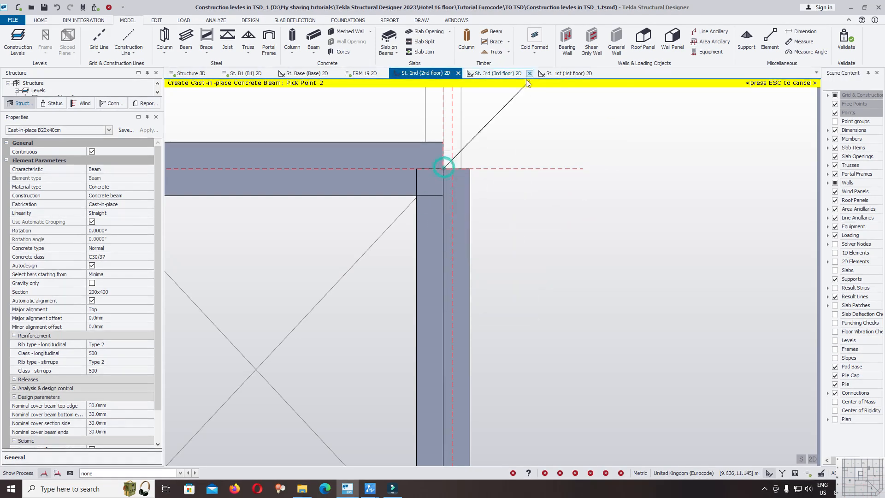
pyautogui.moveTo(508, 111); pyautogui.dragTo(529, 342, button='middle')
pyautogui.moveTo(467, 137); pyautogui.dragTo(467, 219, button='middle')
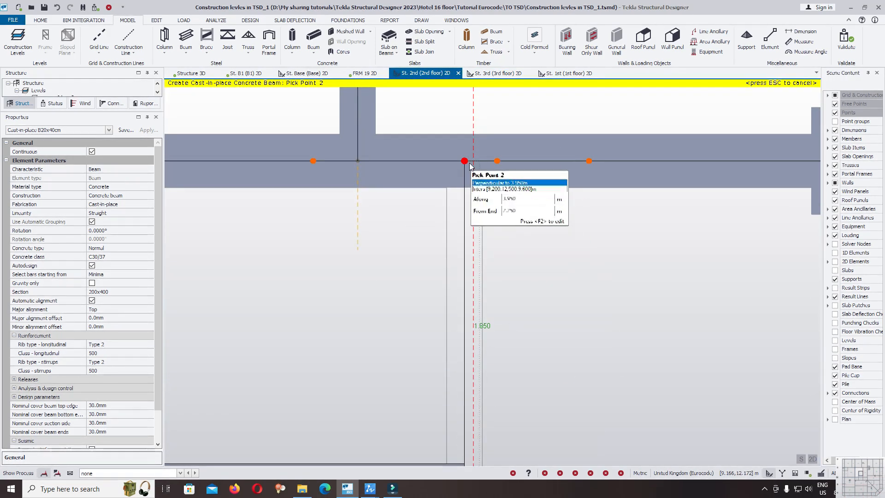
pyautogui.click(466, 161)
# Step: With members hidden, draw a continuous B20x40cm beam along the outline beside grid C, from grid 2a past grid 1 to the outer edge
pyautogui.scroll(-8, 479, 142)
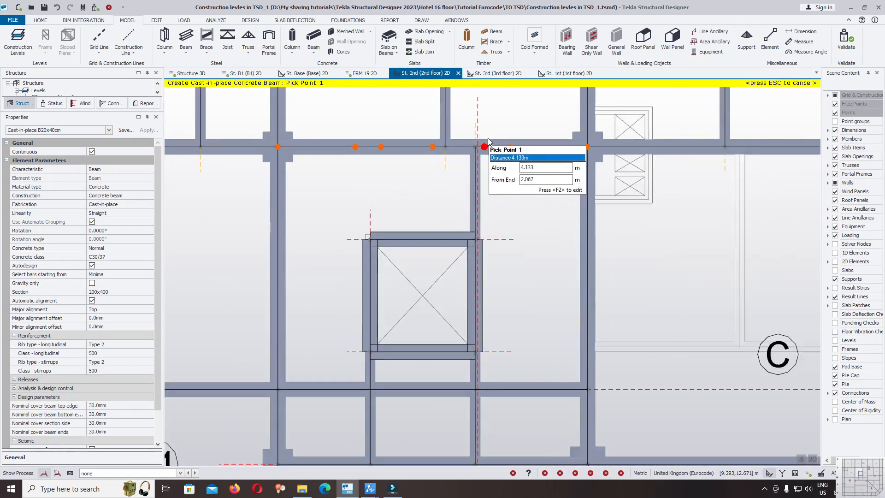
pyautogui.moveTo(467, 276); pyautogui.dragTo(457, 233, button='middle')
pyautogui.scroll(3, 656, 214)
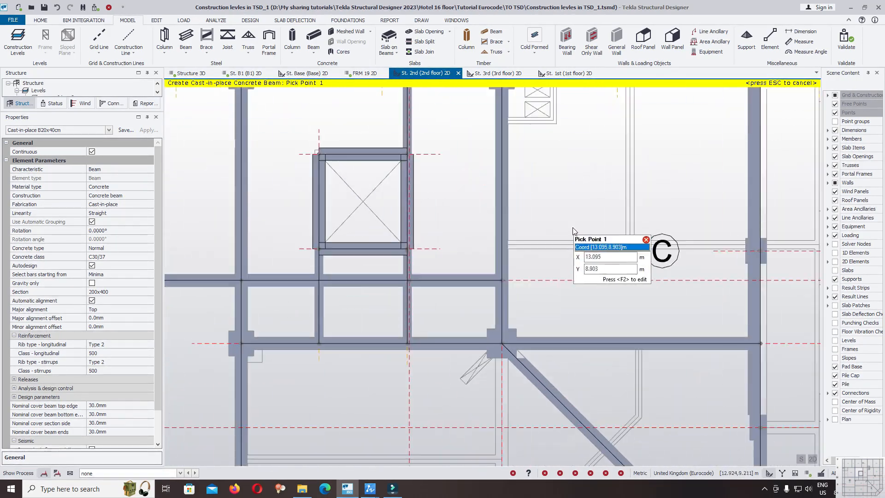
pyautogui.click(835, 139)
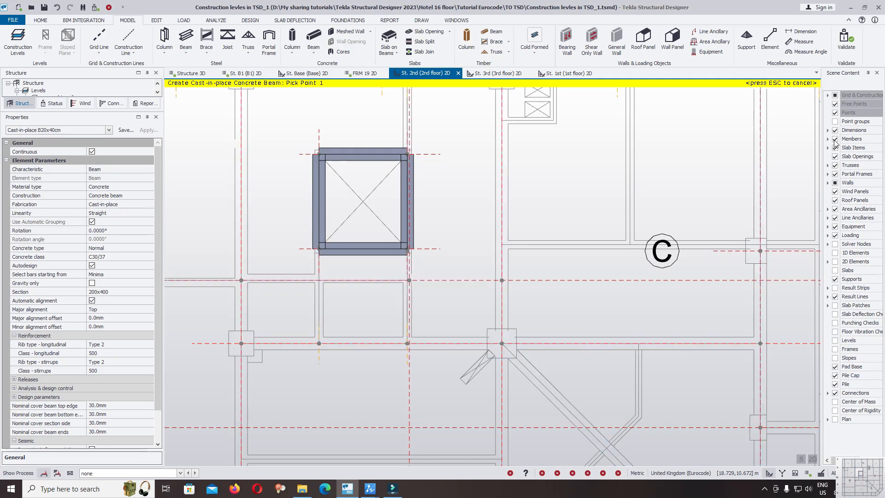
pyautogui.click(501, 247)
pyautogui.moveTo(747, 253); pyautogui.dragTo(566, 242, button='middle')
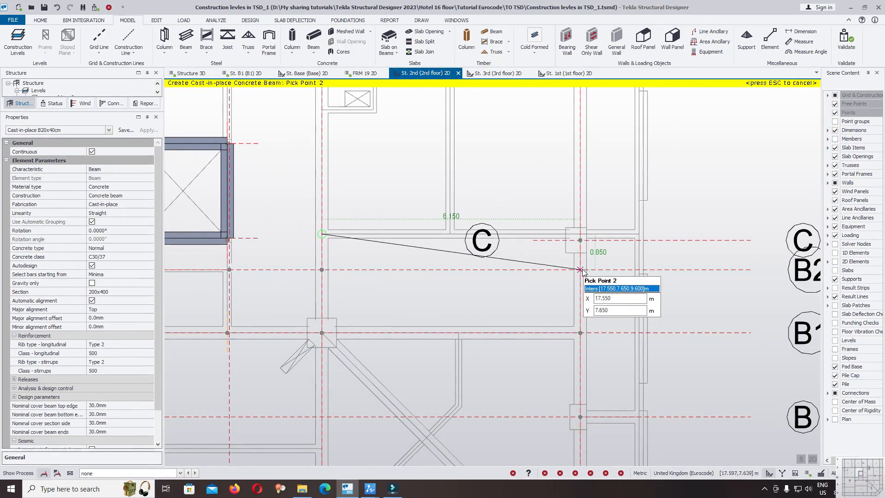
pyautogui.scroll(2, 582, 249)
pyautogui.scroll(1, 582, 246)
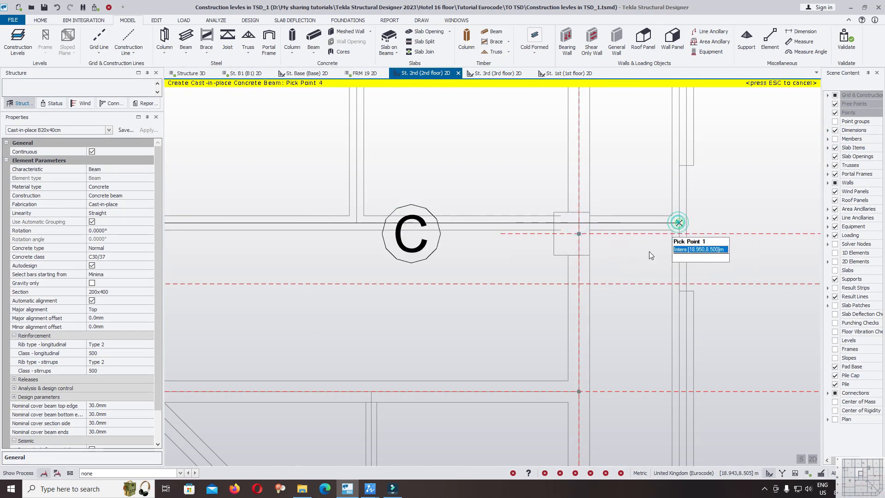
# Step: Draw a B20x40cm beam from the new beam near grid C up to grid D between grids 2a and 1, and show the members again
pyautogui.click(357, 223)
pyautogui.moveTo(387, 140); pyautogui.dragTo(464, 357, button='middle')
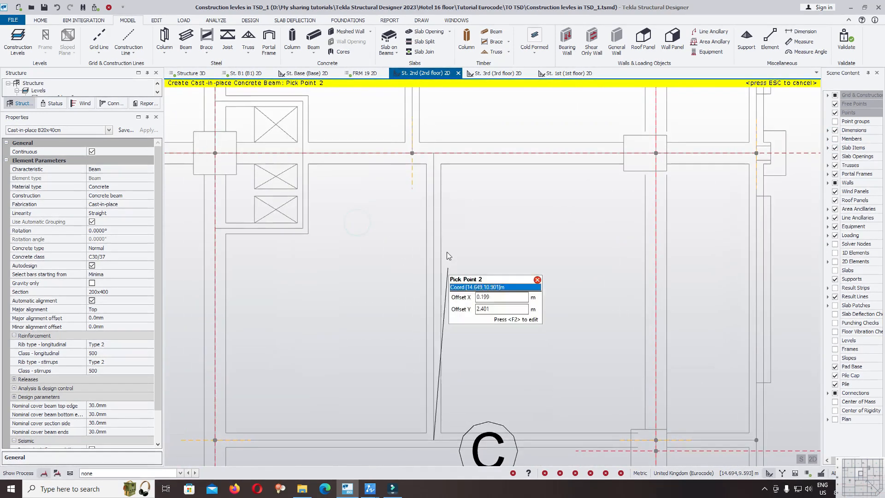
pyautogui.click(835, 139)
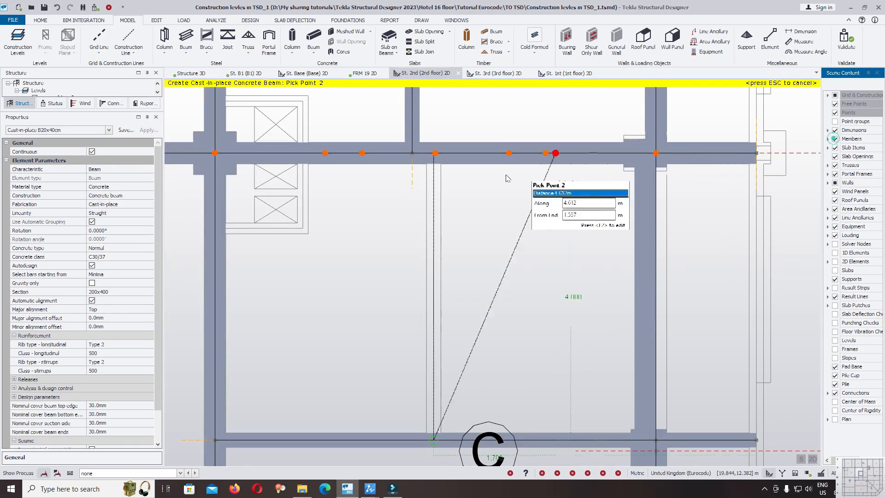
pyautogui.click(434, 154)
# Step: With members hidden, draw a B20x40cm beam along the outline between grids 5 and 4, midway between grids A and B
pyautogui.scroll(-3, 510, 154)
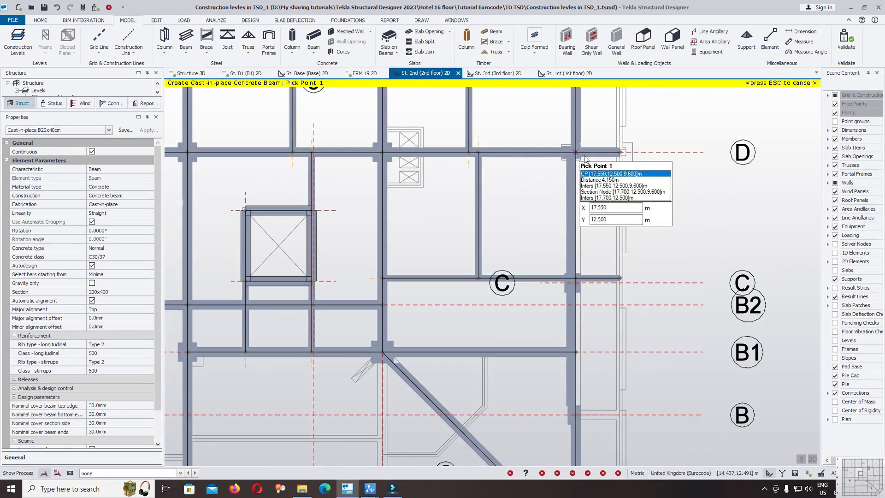
pyautogui.scroll(-1, 598, 164)
pyautogui.scroll(-1, 607, 175)
pyautogui.moveTo(413, 256); pyautogui.dragTo(553, 129, button='middle')
pyautogui.scroll(5, 407, 223)
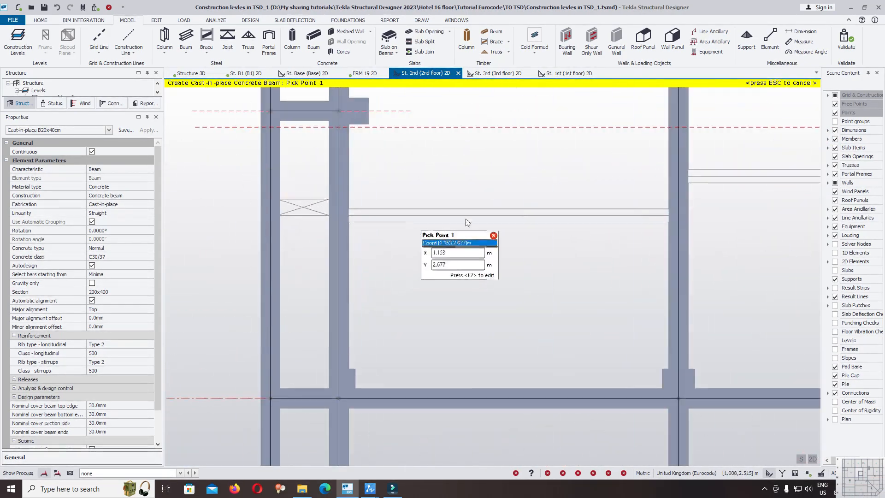
pyautogui.click(835, 139)
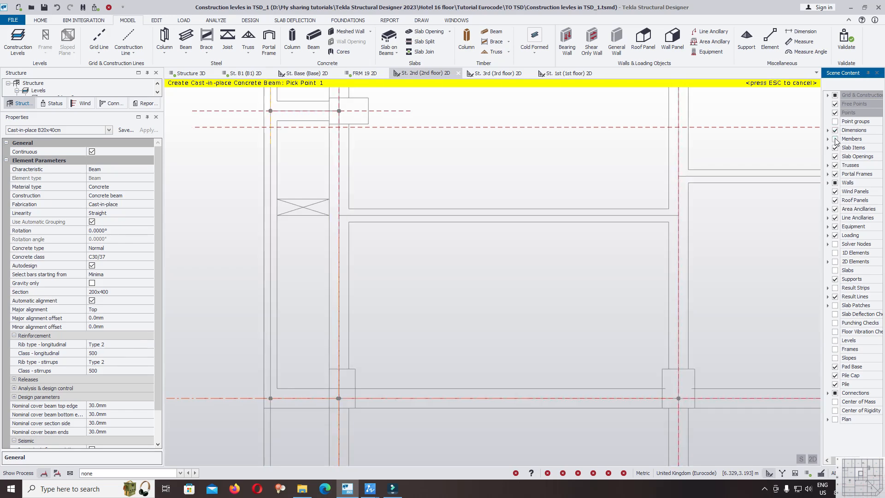
pyautogui.click(338, 215)
pyautogui.click(680, 217)
# Step: Draw a B20x40cm beam along the outline from grid 4 to grid 2a, between grids A and B
pyautogui.moveTo(702, 200); pyautogui.dragTo(394, 200, button='middle')
pyautogui.click(371, 176)
pyautogui.click(772, 178)
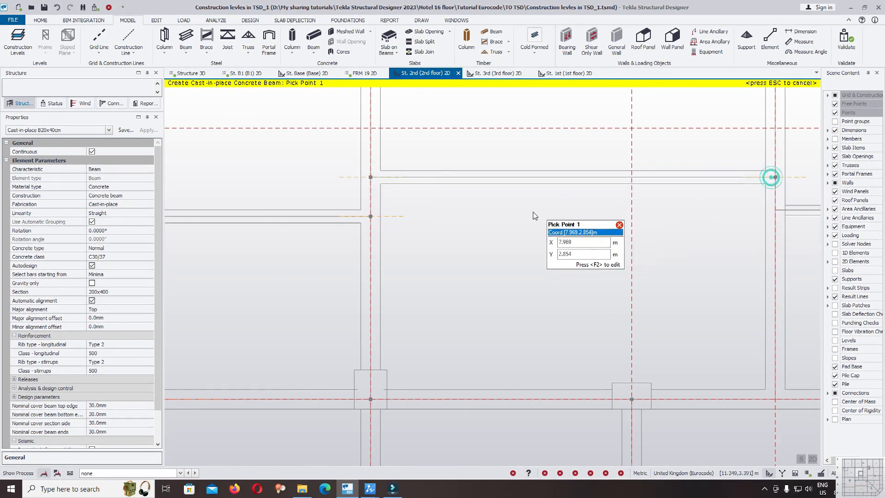
# Step: Draw a bent B20x40cm beam along the angled outline from grid 2a across the diagonal beam up to grid B1, and show the members again
pyautogui.scroll(-2, 529, 211)
pyautogui.scroll(1, 679, 207)
pyautogui.scroll(1, 678, 207)
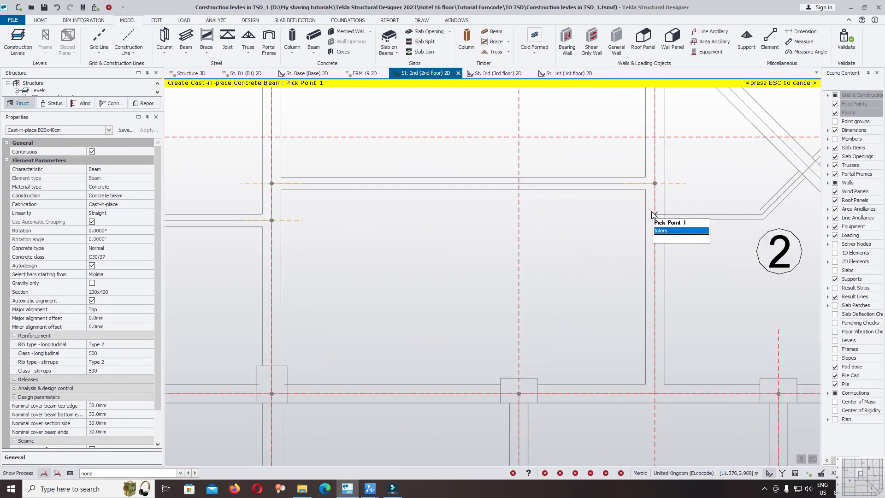
pyautogui.click(654, 214)
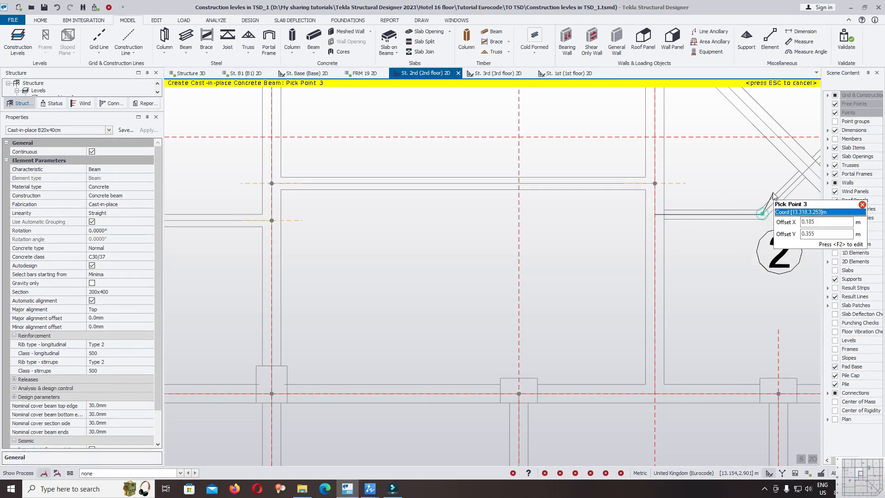
pyautogui.moveTo(772, 196); pyautogui.dragTo(540, 230, button='middle')
pyautogui.click(622, 157)
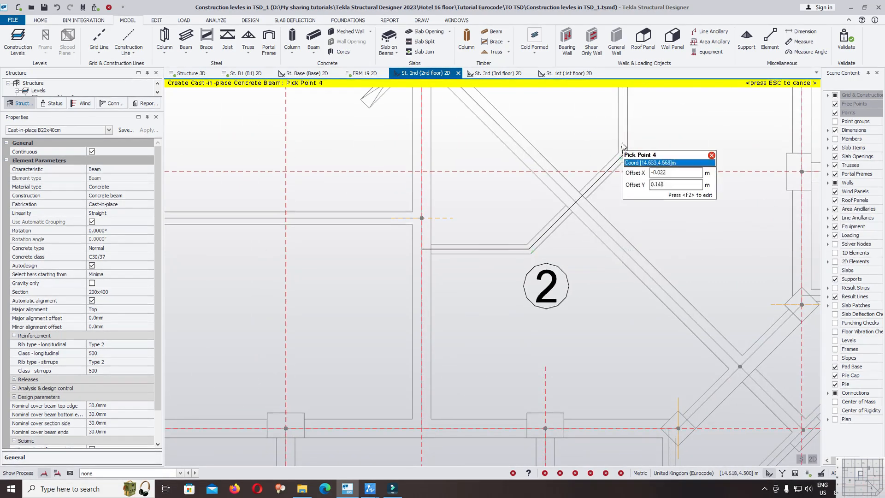
pyautogui.moveTo(622, 157); pyautogui.dragTo(616, 262, button='middle')
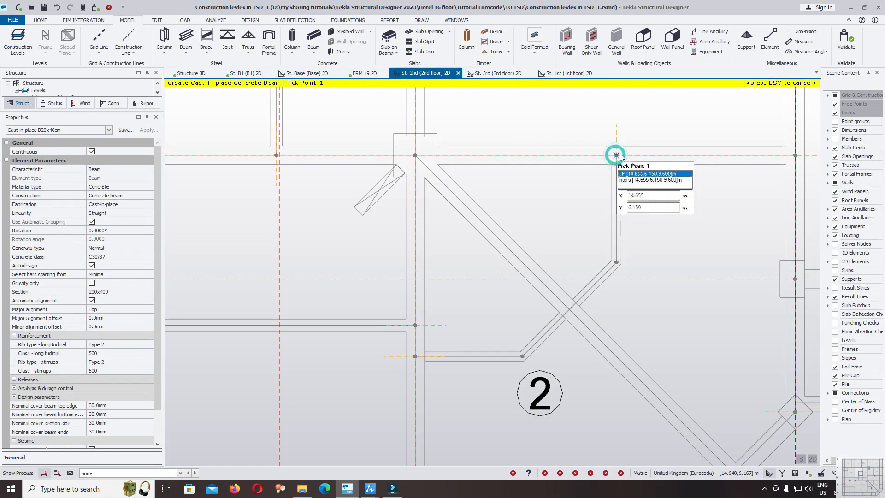
pyautogui.scroll(-6, 550, 226)
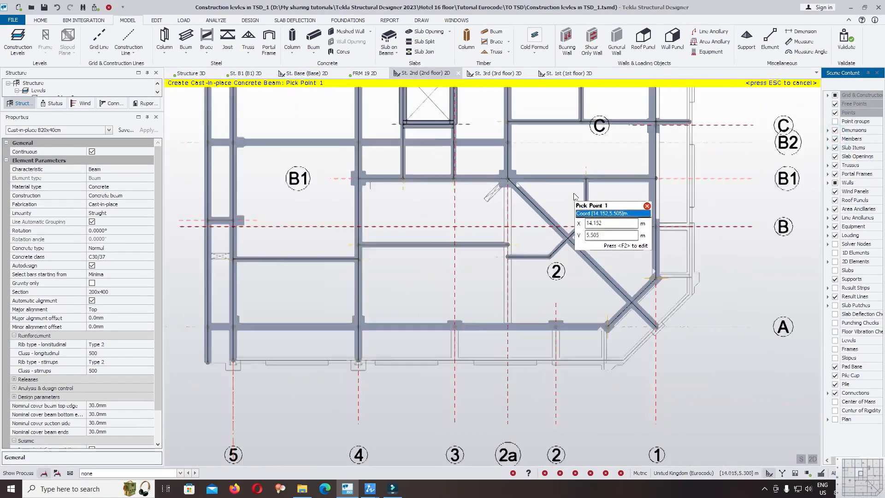
pyautogui.moveTo(550, 238); pyautogui.dragTo(549, 278, button='middle')
pyautogui.scroll(-1, 550, 277)
pyautogui.press('Escape')
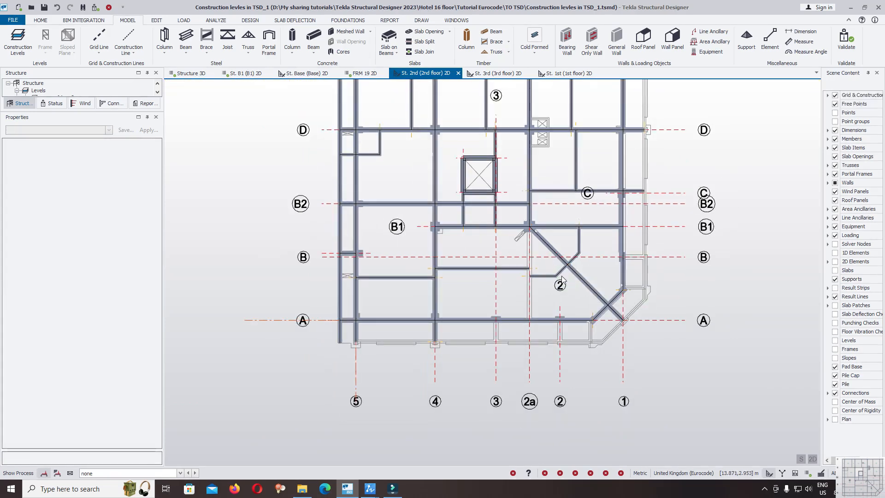
# Step: Draw a B30x50cm beam along grid 2a from the B1 column to the grid A beam
pyautogui.scroll(2, 566, 276)
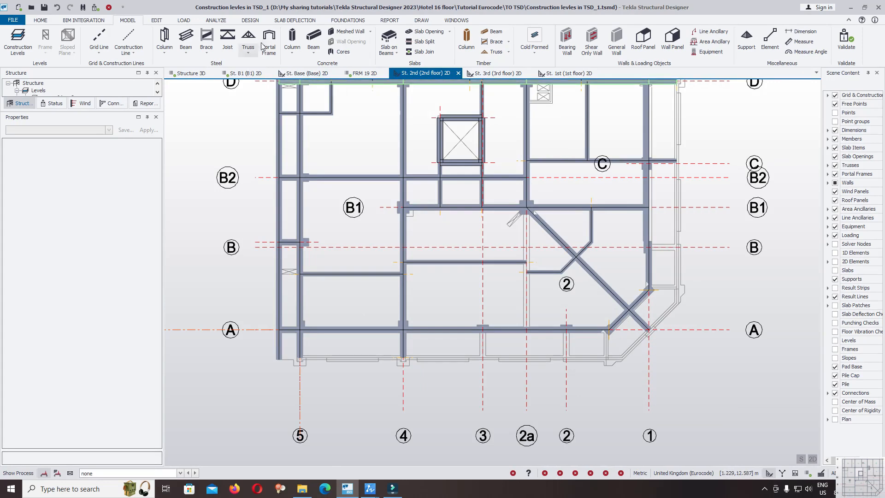
pyautogui.click(315, 39)
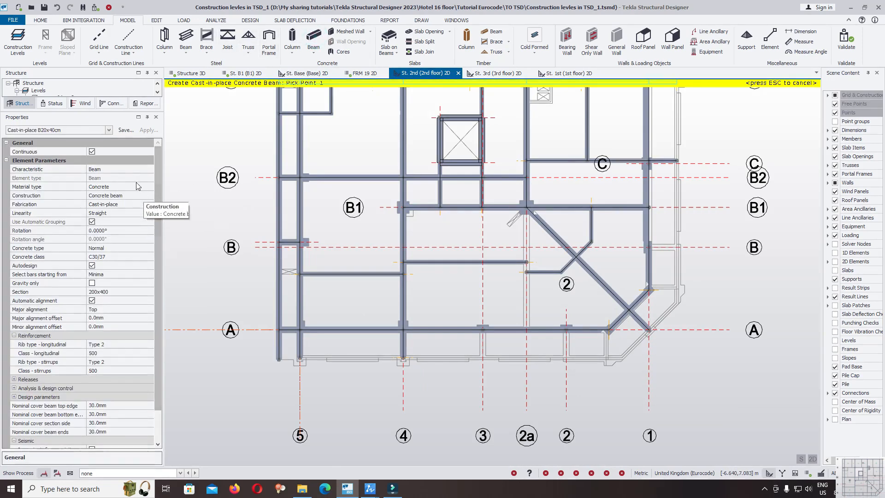
pyautogui.click(75, 131)
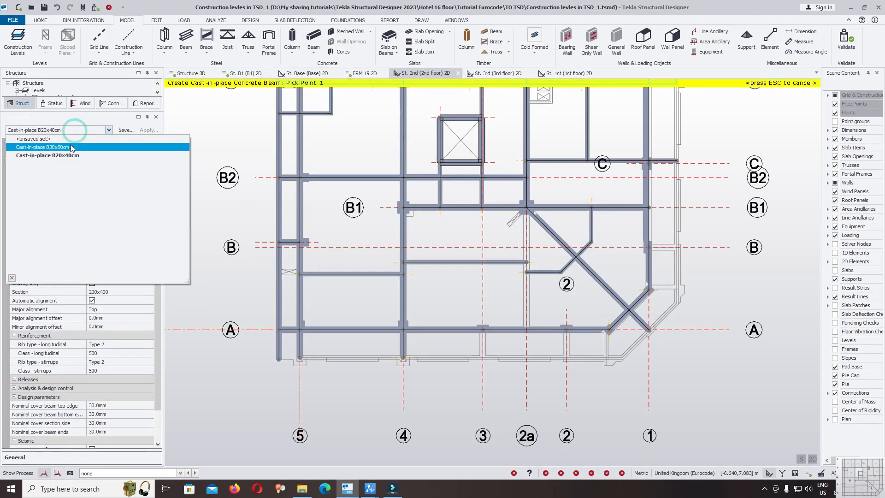
pyautogui.click(72, 147)
pyautogui.click(528, 210)
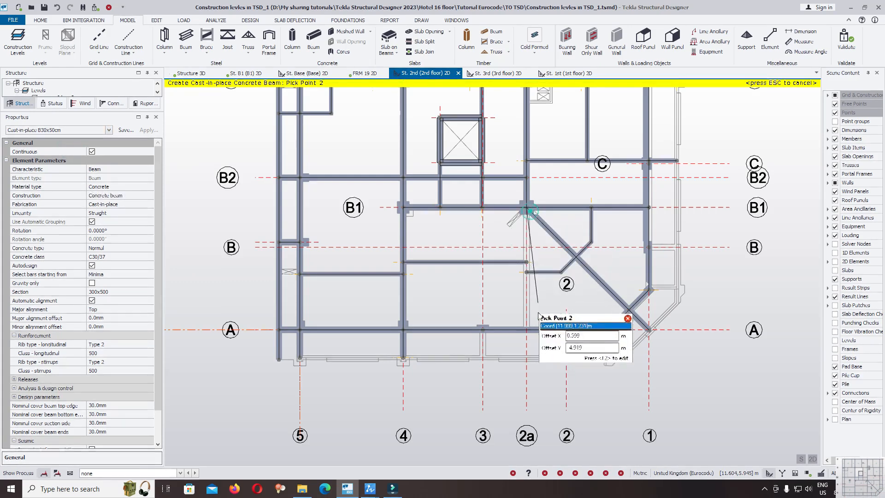
pyautogui.scroll(2, 538, 314)
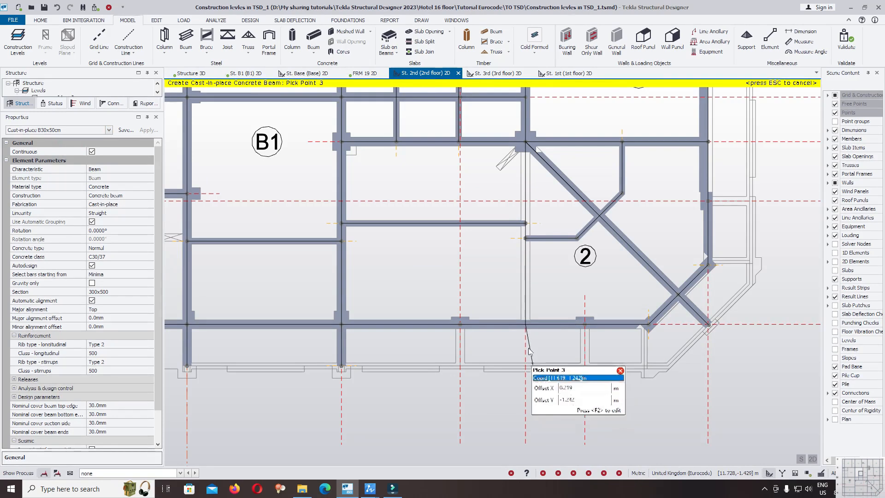
pyautogui.click(526, 324)
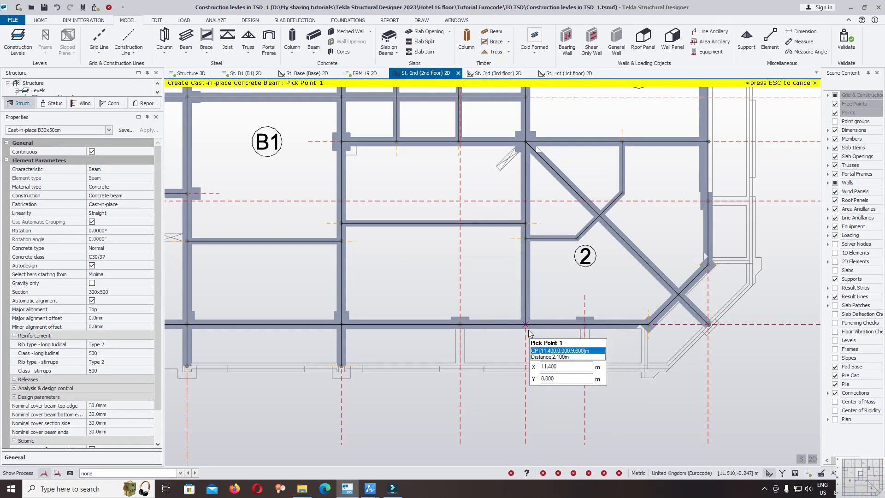
pyautogui.scroll(-2, 530, 324)
pyautogui.scroll(-1, 594, 327)
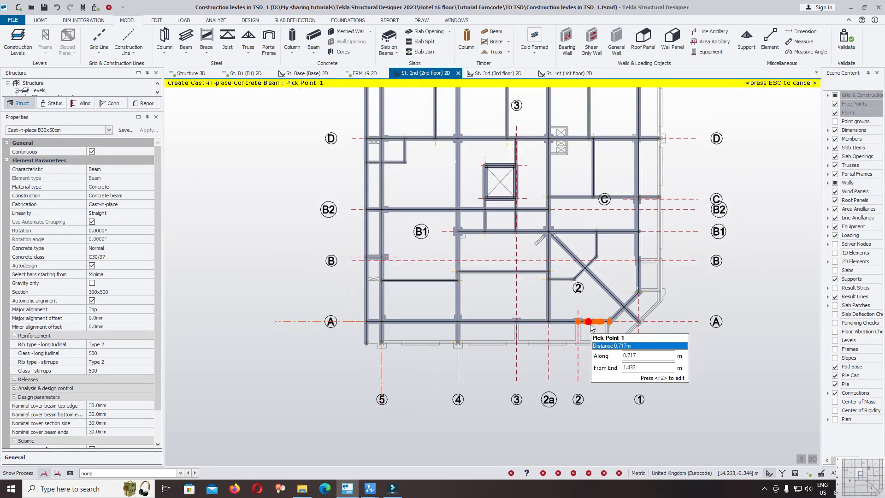
pyautogui.moveTo(587, 231); pyautogui.dragTo(572, 275, button='middle')
pyautogui.press('Escape')
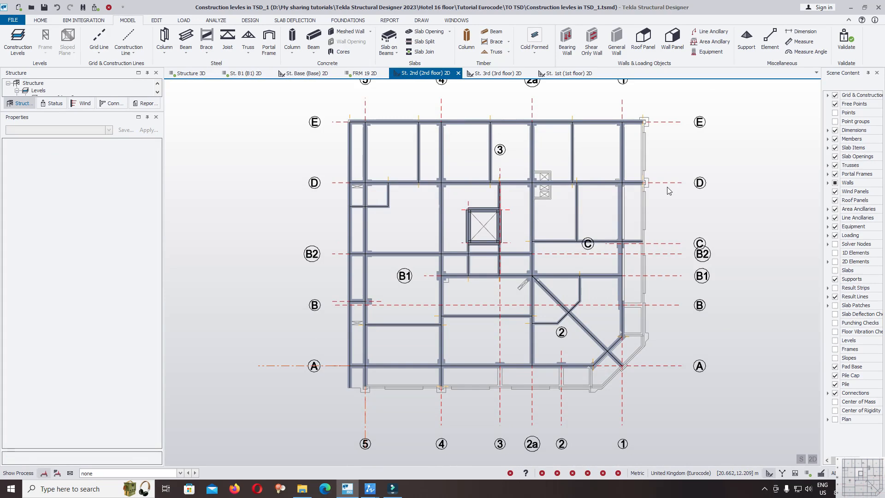
# Step: Start a continuous B20x40cm edge beam outside grid 1, from the grid E beam's end through the beam ends at grids D and C
pyautogui.scroll(5, 663, 226)
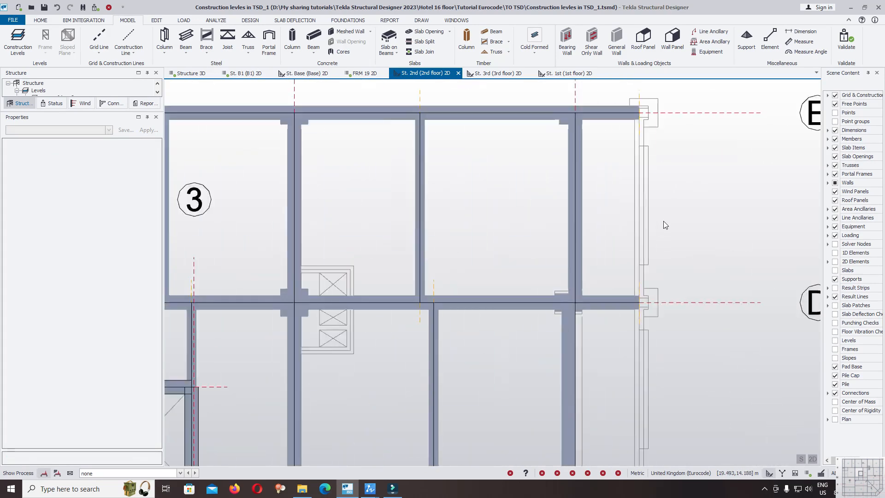
pyautogui.scroll(-5, 672, 228)
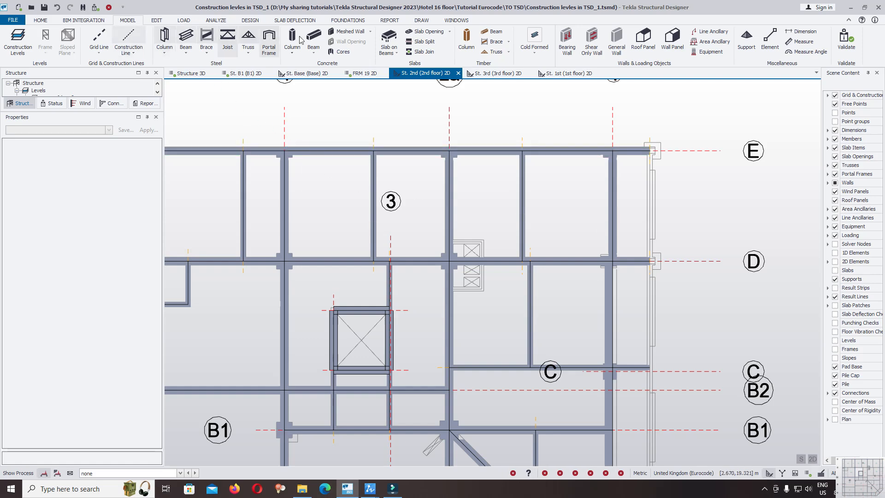
pyautogui.click(313, 39)
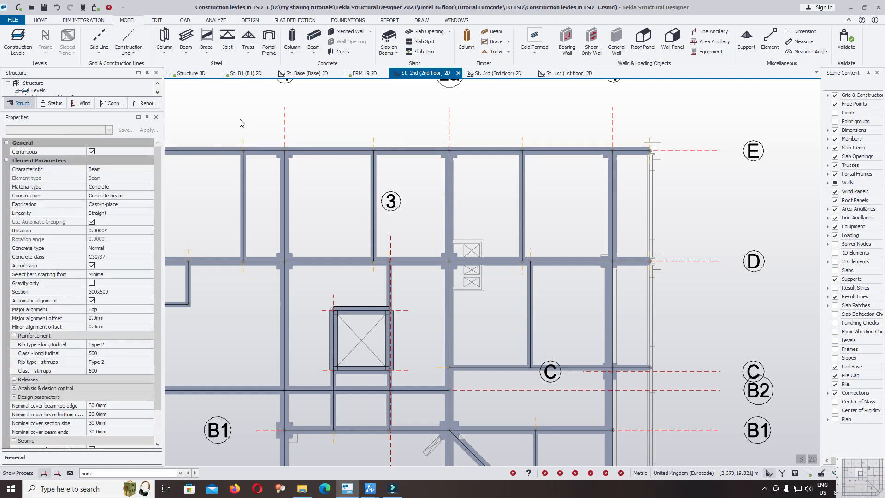
pyautogui.click(128, 291)
pyautogui.click(78, 129)
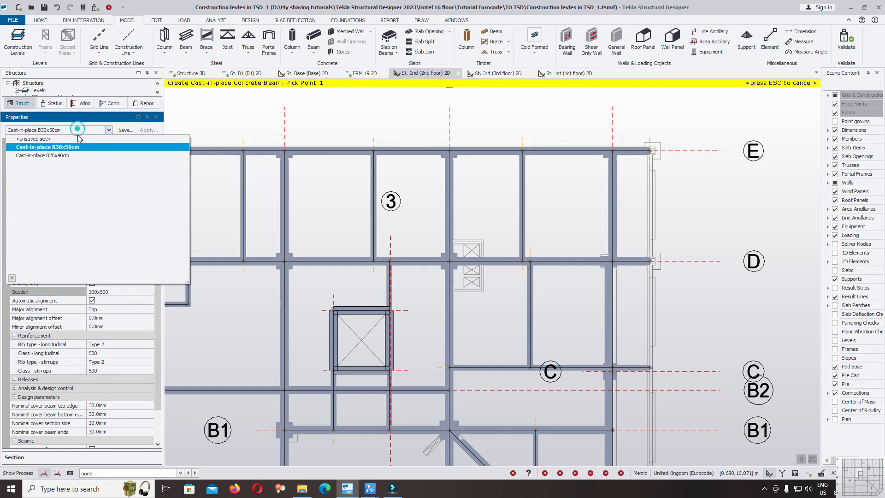
pyautogui.click(72, 155)
pyautogui.scroll(4, 655, 143)
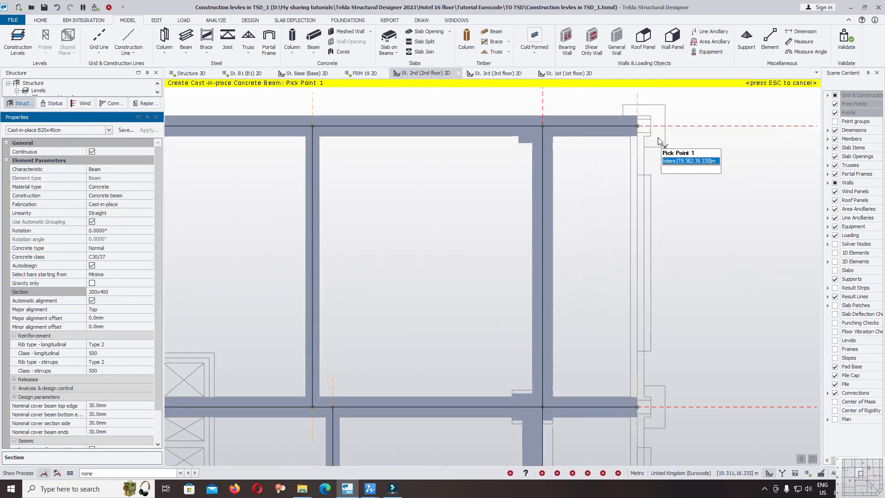
pyautogui.click(637, 125)
pyautogui.click(637, 407)
pyautogui.scroll(-3, 640, 383)
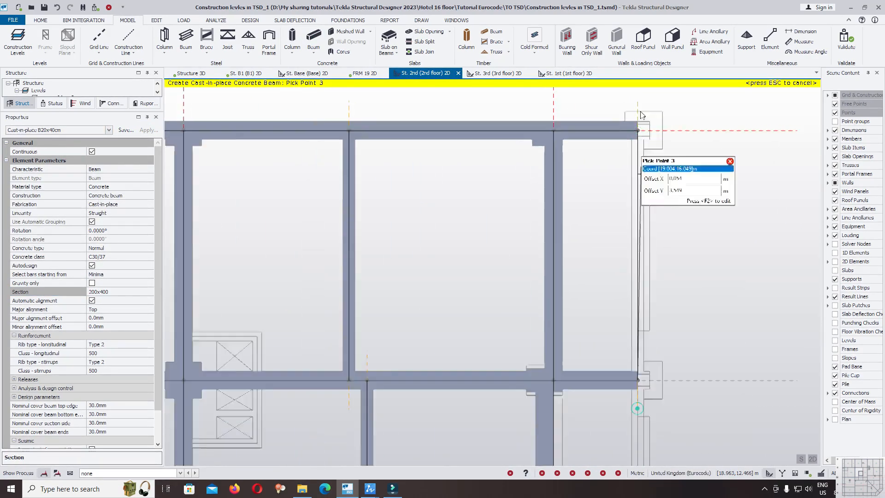
pyautogui.moveTo(659, 186); pyautogui.dragTo(658, 115, button='middle')
pyautogui.click(626, 219)
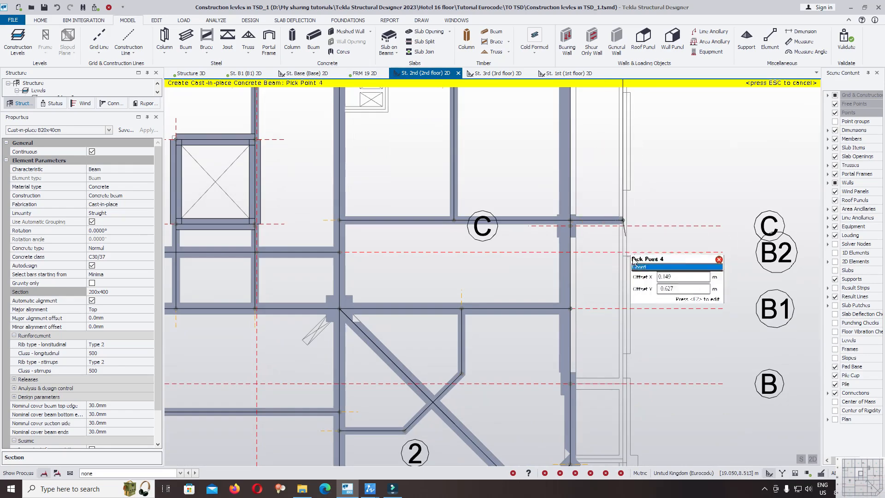
# Step: Continue the edge beam through grid B and the outline at X 18.950, Y 2.150, around the chamfered corner to the grid A and 1 intersection
pyautogui.moveTo(650, 306); pyautogui.dragTo(639, 155, button='middle')
pyautogui.scroll(2, 620, 219)
pyautogui.click(612, 235)
pyautogui.scroll(-2, 621, 198)
pyautogui.scroll(2, 617, 300)
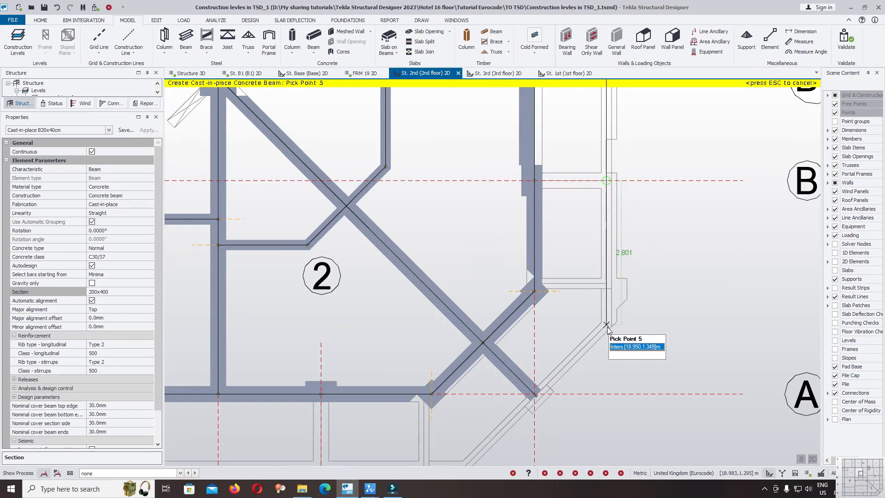
pyautogui.click(606, 284)
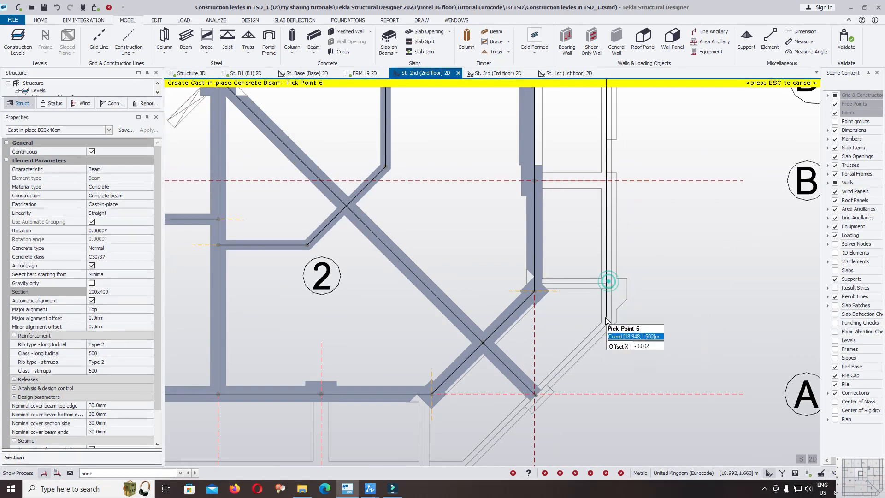
pyautogui.click(605, 324)
pyautogui.moveTo(609, 311); pyautogui.dragTo(682, 128, button='middle')
pyautogui.click(610, 212)
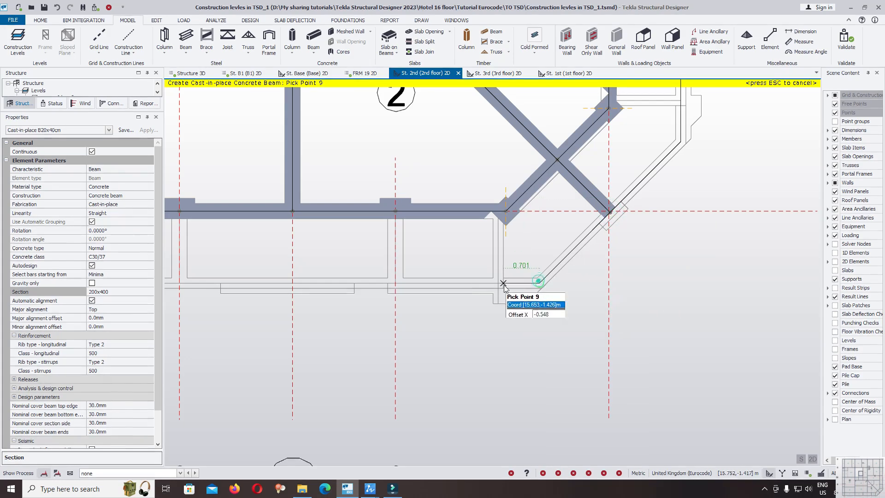
# Step: Continue the edge beam along the outline outside grid A through grids 2, 3 and 4, ending it at grid 5
pyautogui.click(497, 283)
pyautogui.moveTo(405, 288); pyautogui.dragTo(653, 238, button='middle')
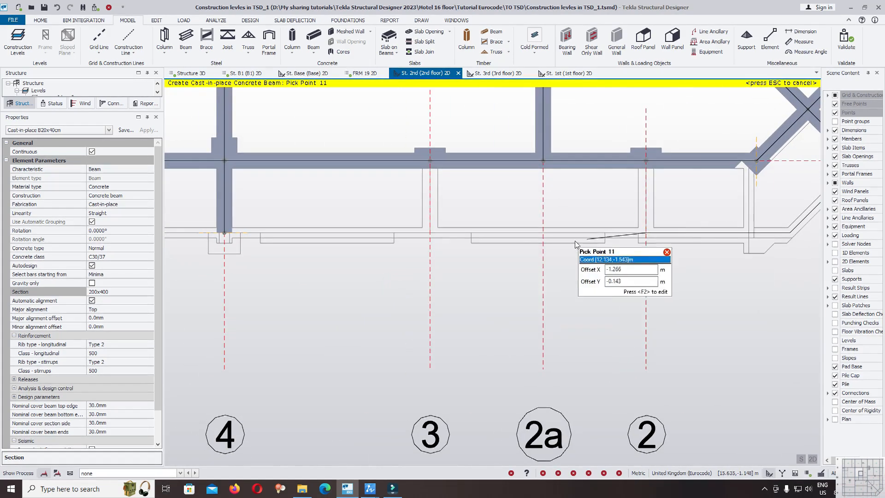
pyautogui.click(430, 233)
pyautogui.moveTo(429, 225); pyautogui.dragTo(717, 213, button='middle')
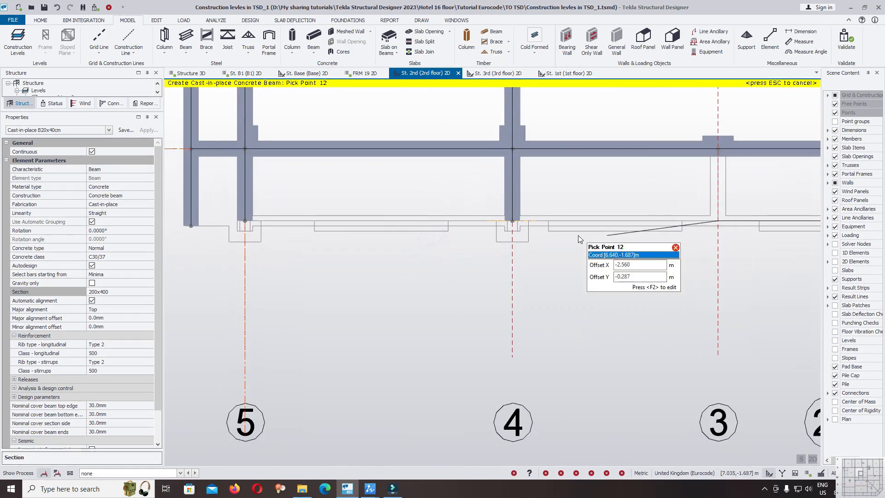
pyautogui.click(513, 224)
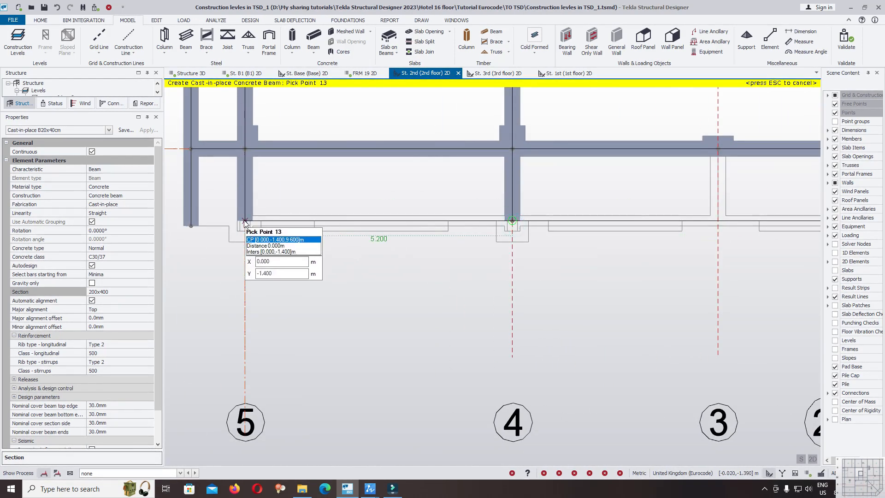
pyautogui.doubleClick(245, 220)
pyautogui.scroll(-2, 293, 234)
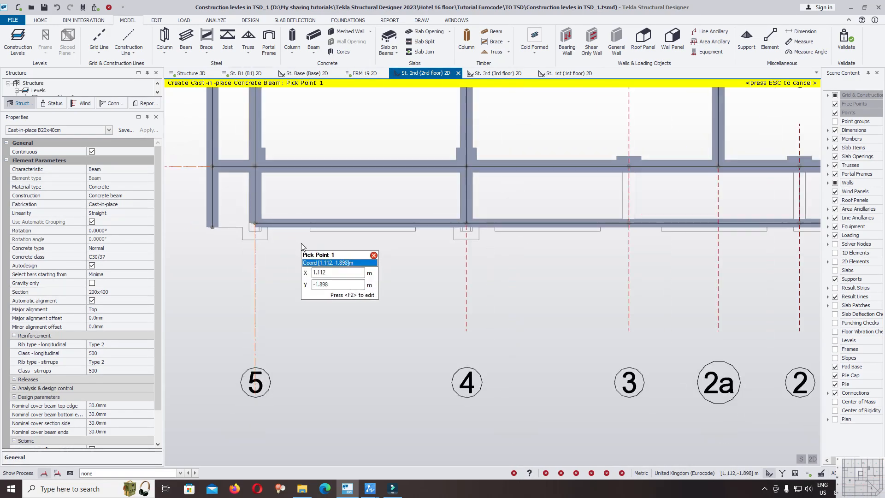
# Step: Draw a B20x40cm beam along grid B between the grid 1 beam and the outer edge beam
pyautogui.scroll(-5, 323, 251)
pyautogui.scroll(6, 614, 182)
pyautogui.scroll(-6, 613, 300)
pyautogui.scroll(6, 603, 201)
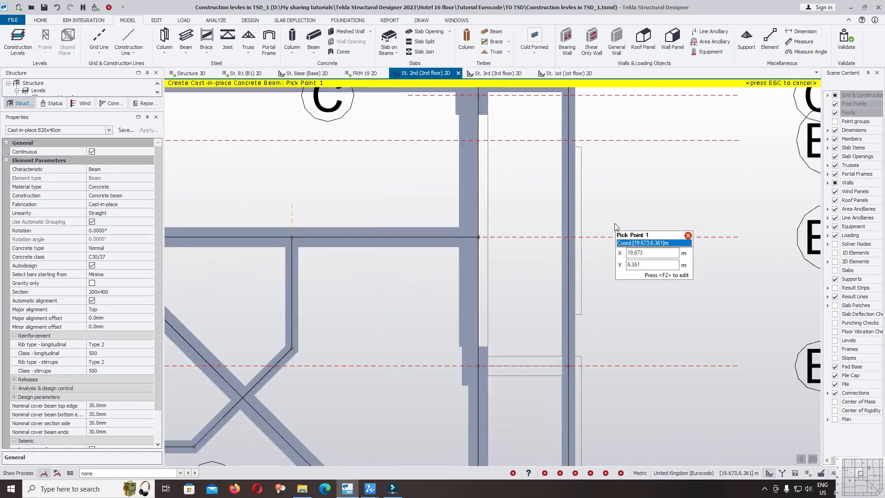
pyautogui.scroll(-3, 606, 306)
pyautogui.scroll(8, 599, 208)
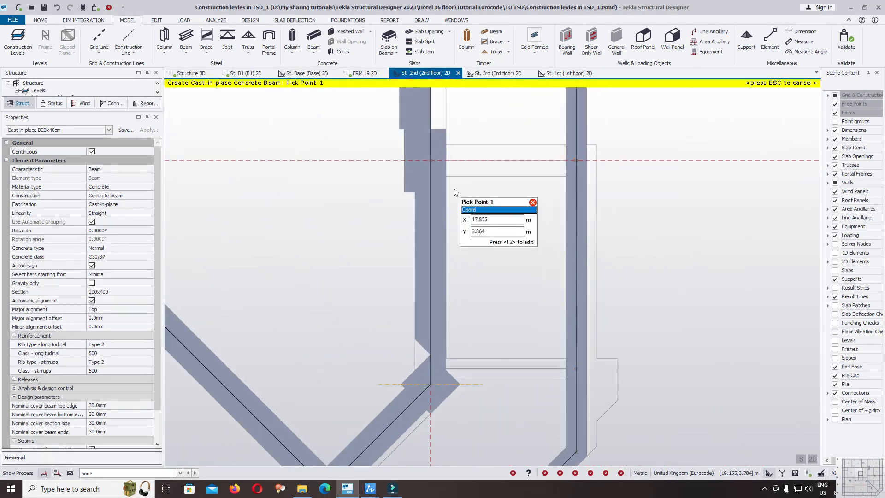
pyautogui.click(576, 161)
pyautogui.scroll(-3, 577, 162)
pyautogui.scroll(5, 495, 225)
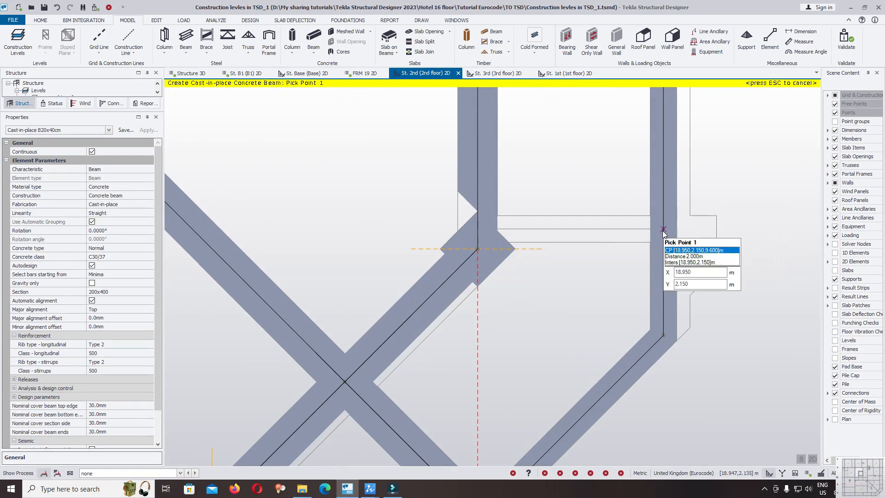
# Step: Draw short B20x40cm beams beside the chamfered corner, from the outer edge beam to the grid 1 and grid A beams
pyautogui.click(640, 234)
pyautogui.click(473, 229)
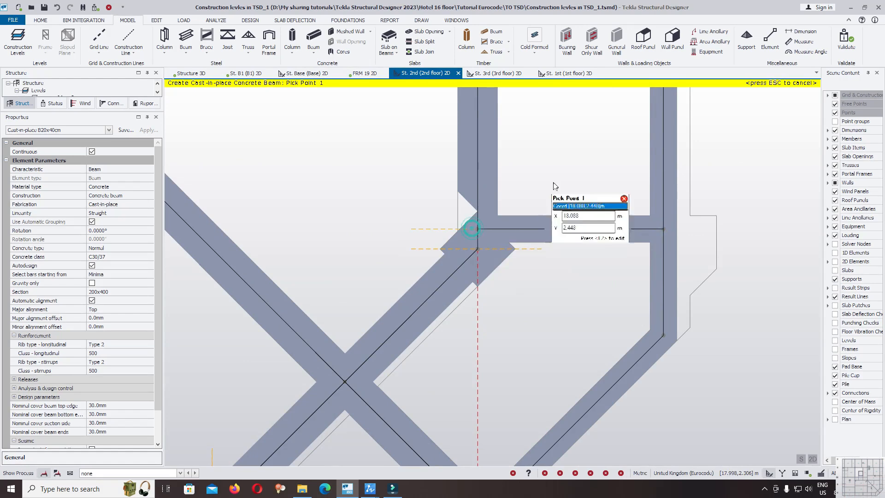
pyautogui.scroll(-5, 581, 171)
pyautogui.scroll(3, 546, 284)
pyautogui.scroll(1, 490, 267)
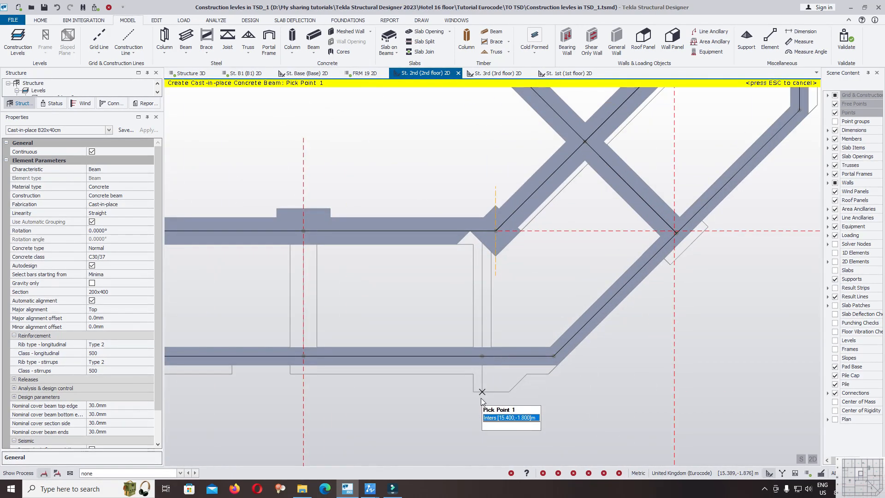
pyautogui.click(480, 353)
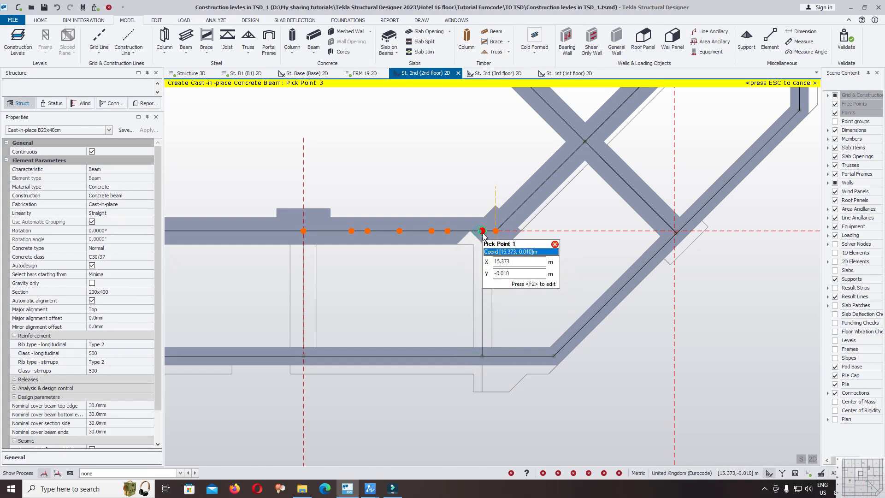
# Step: Draw a B20x40cm beam along grid 2 from the outer edge beam to the grid A beam
pyautogui.scroll(-6, 537, 220)
pyautogui.scroll(3, 439, 276)
pyautogui.moveTo(499, 289); pyautogui.dragTo(617, 264, button='middle')
pyautogui.click(597, 235)
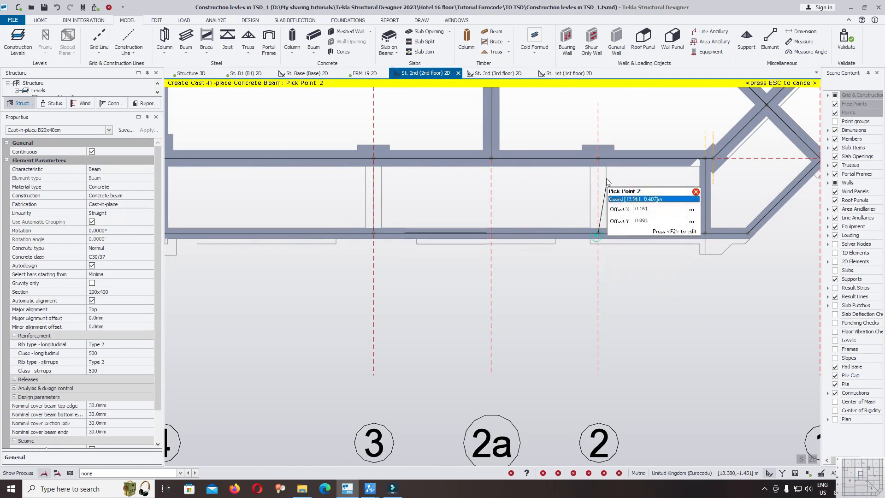
pyautogui.click(597, 158)
# Step: Draw a B20x40cm beam along grid 3 from the outer edge beam to the grid A beam
pyautogui.scroll(-3, 668, 221)
pyautogui.scroll(3, 483, 220)
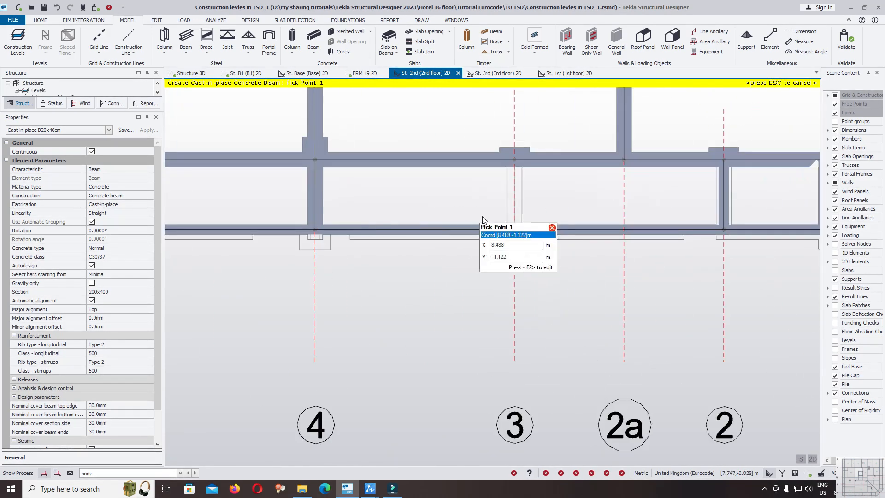
pyautogui.click(513, 229)
pyautogui.click(512, 160)
pyautogui.press('Escape')
# Step: Review the beam layout around the corner and across the whole 2nd-floor plan against the CAD outline, and end beam creation
pyautogui.scroll(-3, 559, 236)
pyautogui.scroll(1, 479, 243)
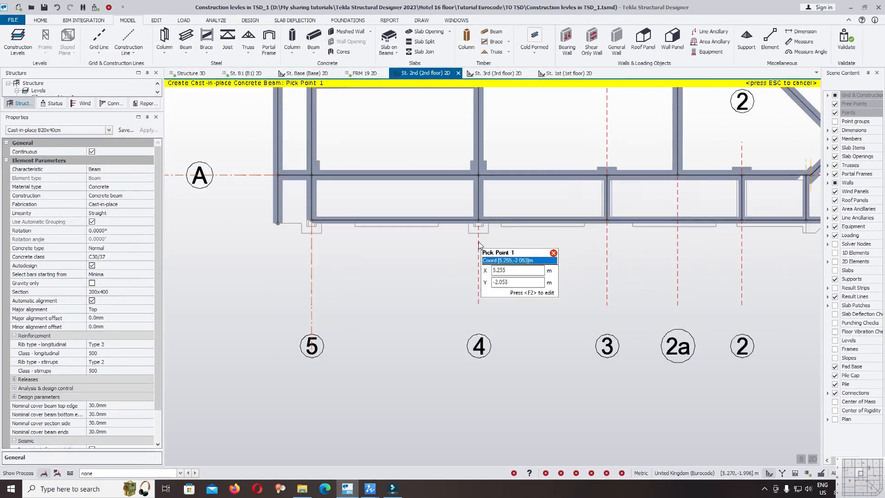
pyautogui.moveTo(804, 255); pyautogui.dragTo(505, 314, button='middle')
pyautogui.scroll(-4, 530, 306)
pyautogui.scroll(5, 634, 286)
pyautogui.scroll(1, 629, 328)
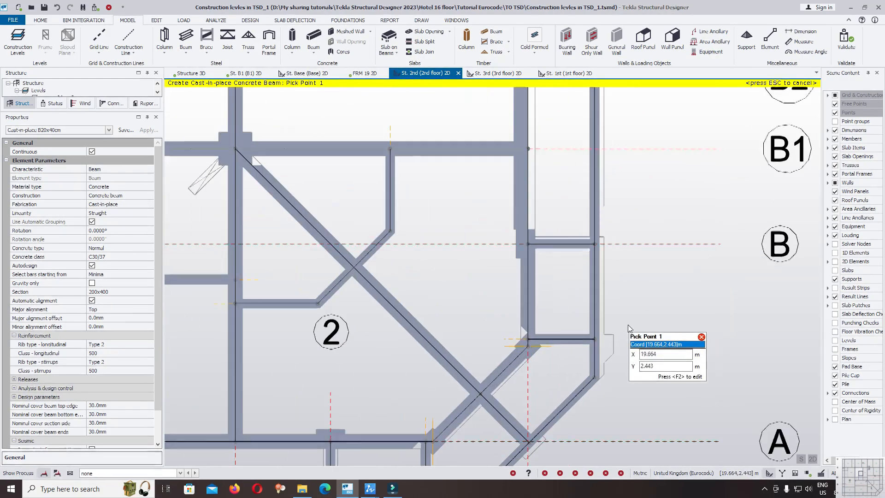
pyautogui.scroll(-3, 632, 295)
pyautogui.scroll(2, 711, 270)
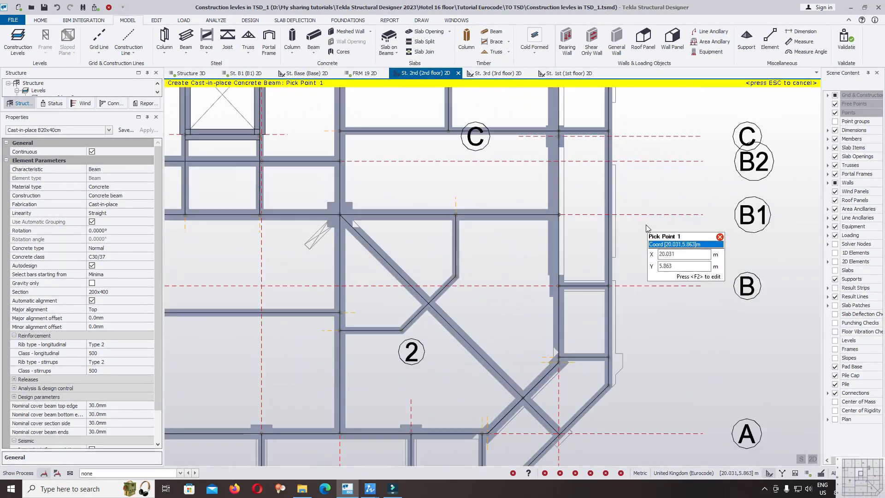
pyautogui.scroll(-3, 638, 226)
pyautogui.scroll(4, 660, 249)
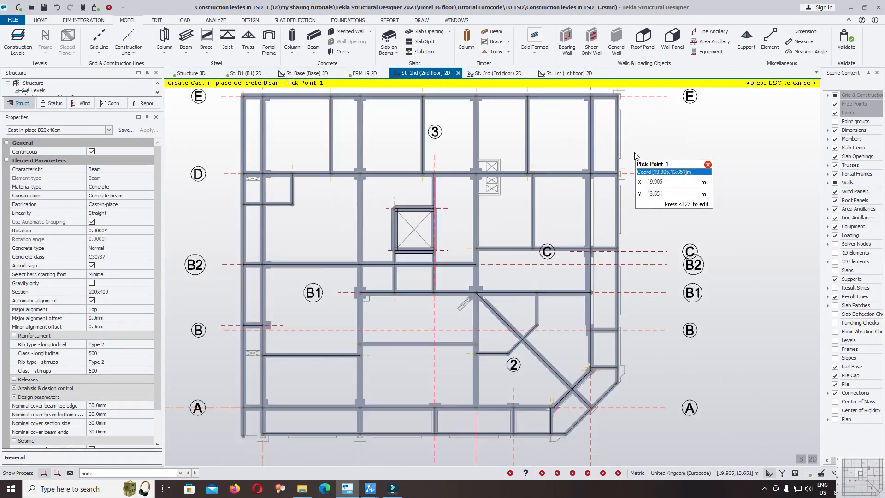
pyautogui.scroll(3, 627, 206)
pyautogui.press('Escape')
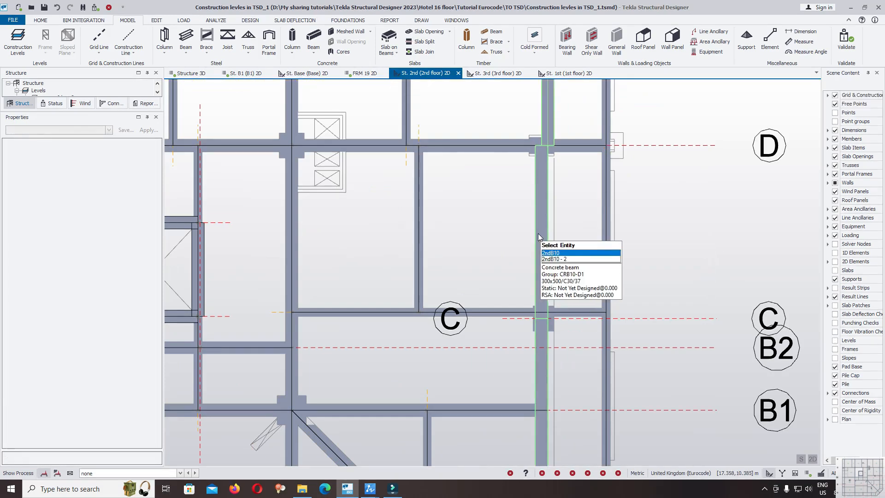
# Step: Inspect the properties of the 300x500 beam along grid 1, including its alignment settings, and deselect it
pyautogui.click(537, 233)
pyautogui.scroll(-2, 566, 194)
pyautogui.moveTo(598, 255)
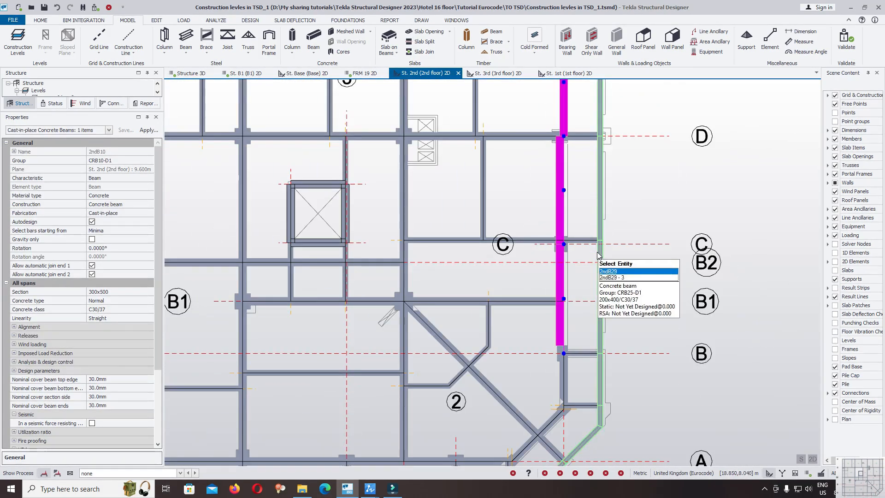
pyautogui.moveTo(157, 302); pyautogui.dragTo(139, 377)
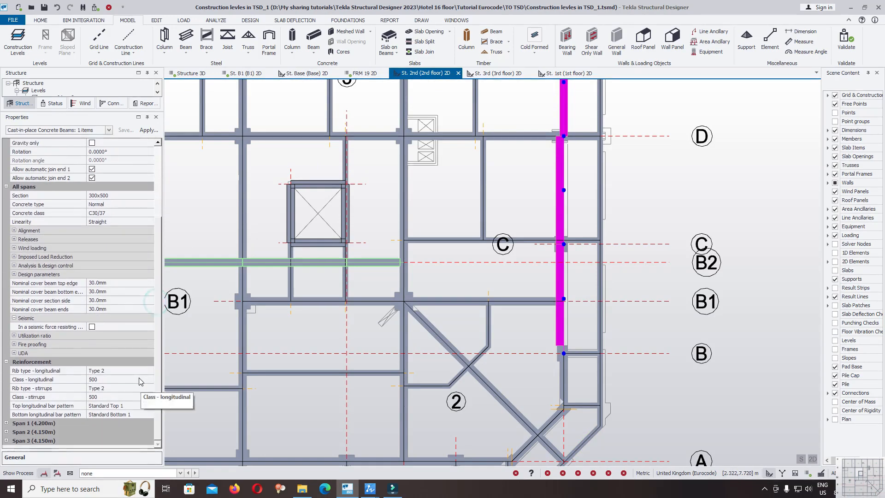
pyautogui.click(15, 229)
pyautogui.click(14, 230)
pyautogui.scroll(-4, 606, 234)
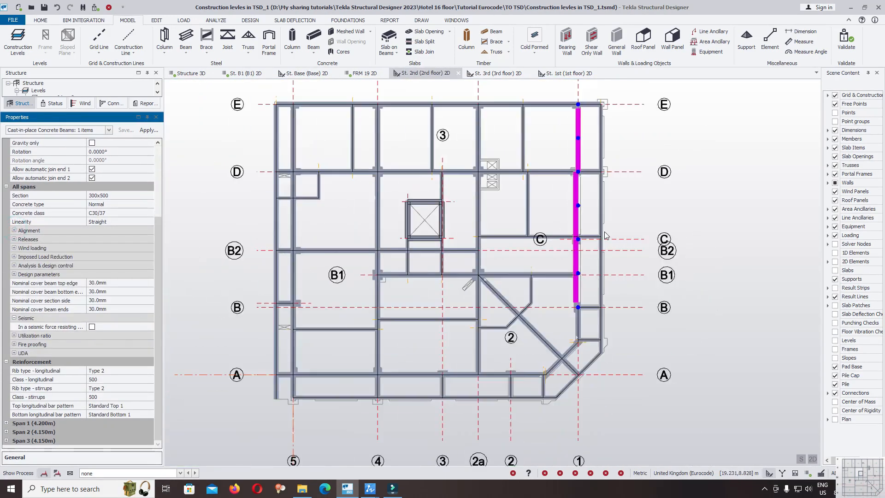
pyautogui.scroll(1, 590, 240)
pyautogui.click(619, 186)
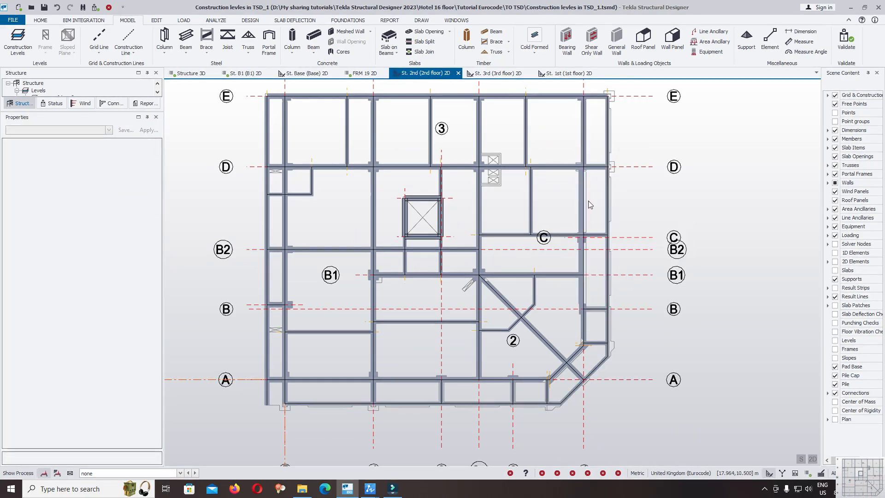
# Step: Split the continuous 300x500 beam along grid 1 at grid D
pyautogui.click(580, 210)
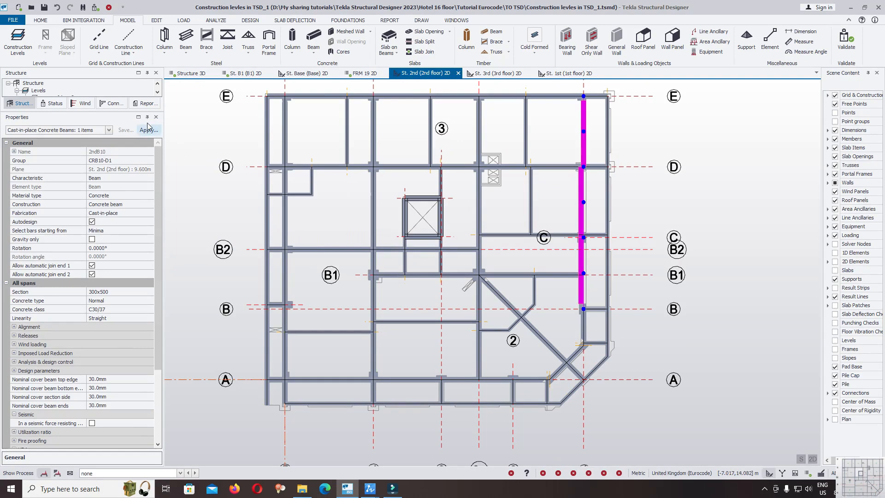
pyautogui.click(155, 21)
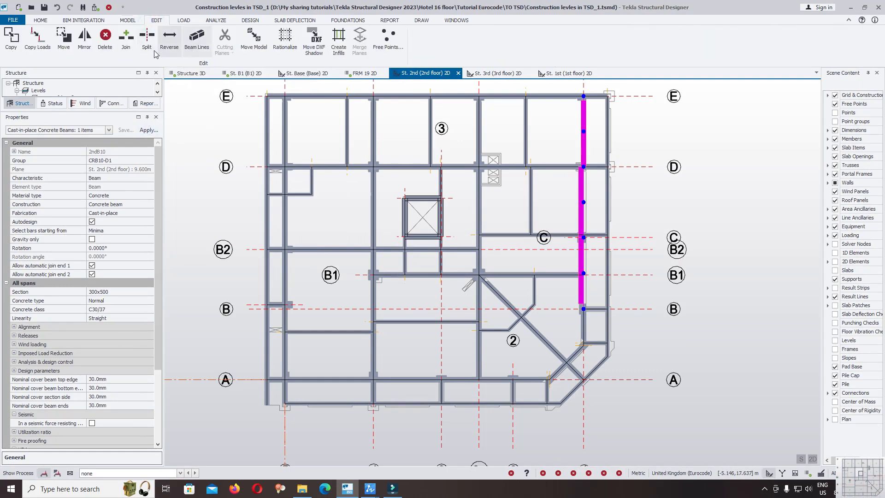
pyautogui.click(147, 37)
pyautogui.click(582, 140)
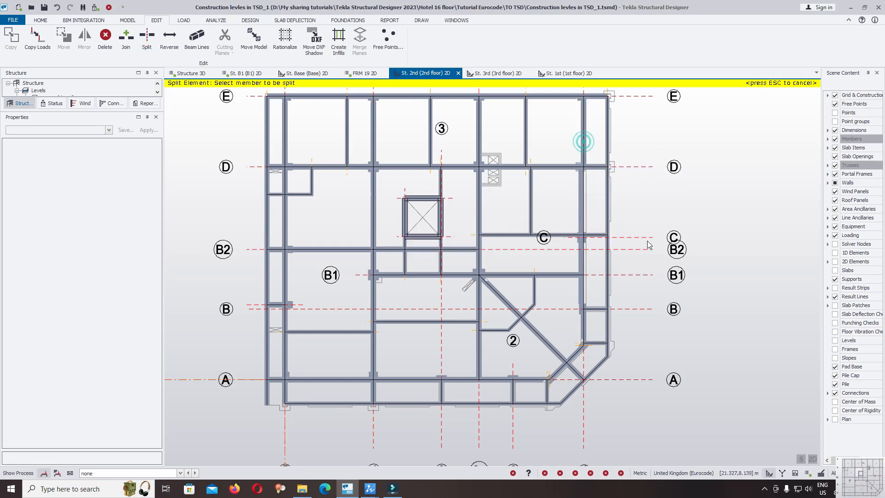
# Step: Set the major and minor snap levels of the grid 1 beam between grids D and B to Center
pyautogui.click(577, 210)
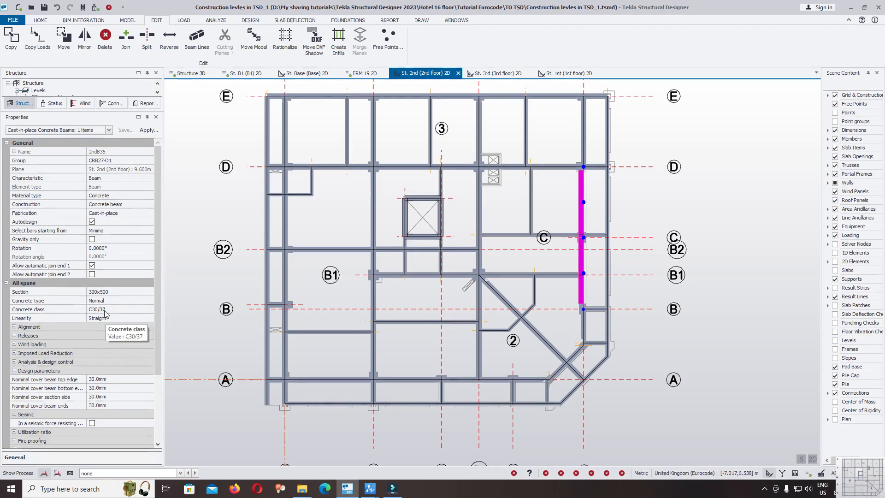
pyautogui.click(14, 327)
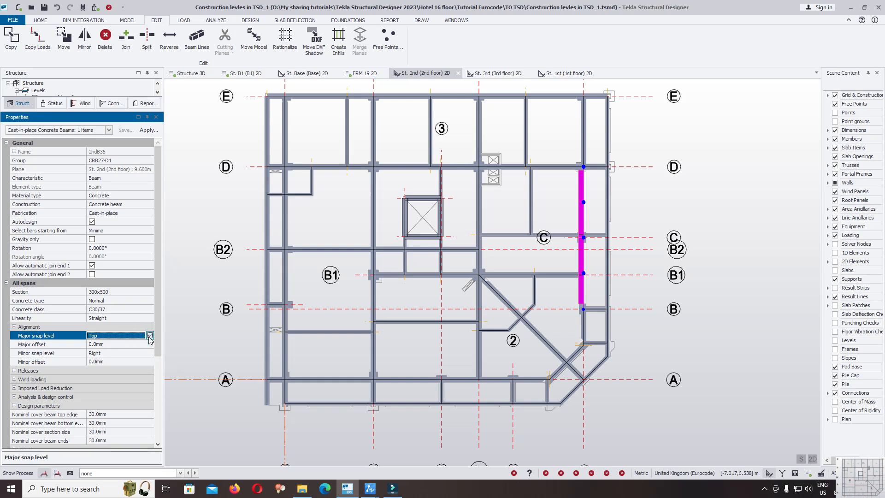
pyautogui.click(150, 336)
pyautogui.click(103, 354)
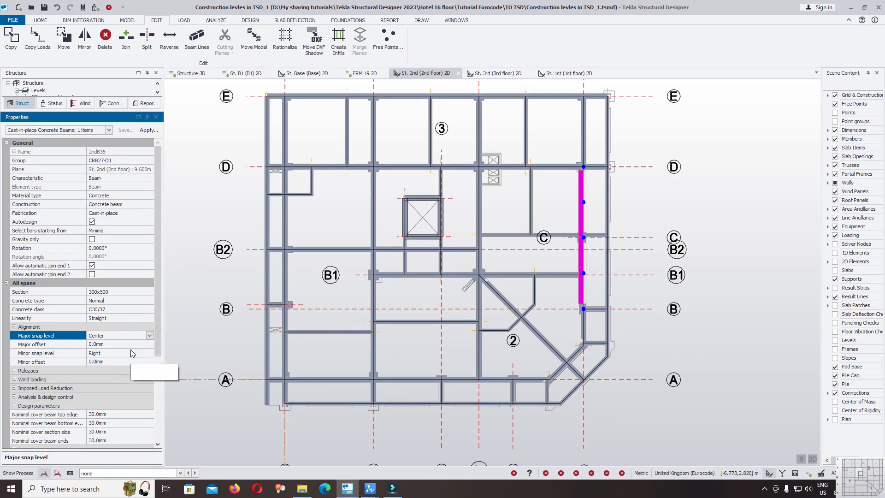
pyautogui.click(143, 353)
pyautogui.click(101, 370)
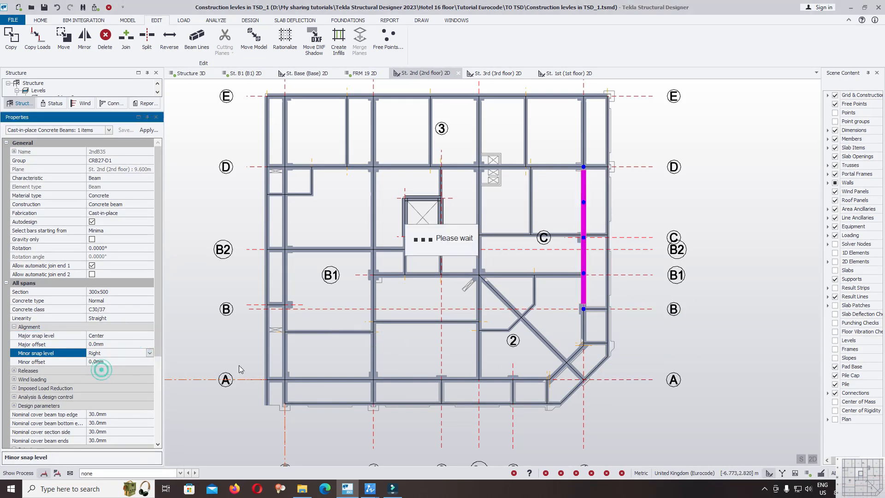
pyautogui.scroll(2, 616, 180)
pyautogui.click(583, 208)
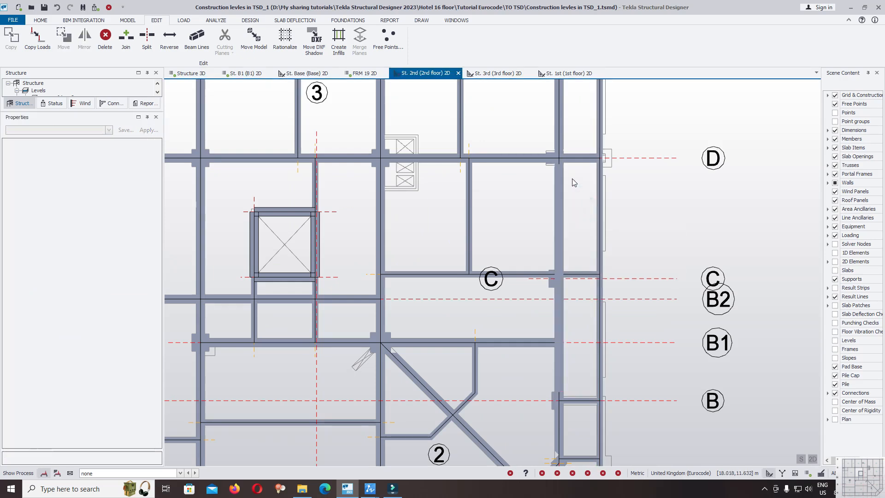
pyautogui.scroll(2, 572, 177)
pyautogui.scroll(-3, 570, 168)
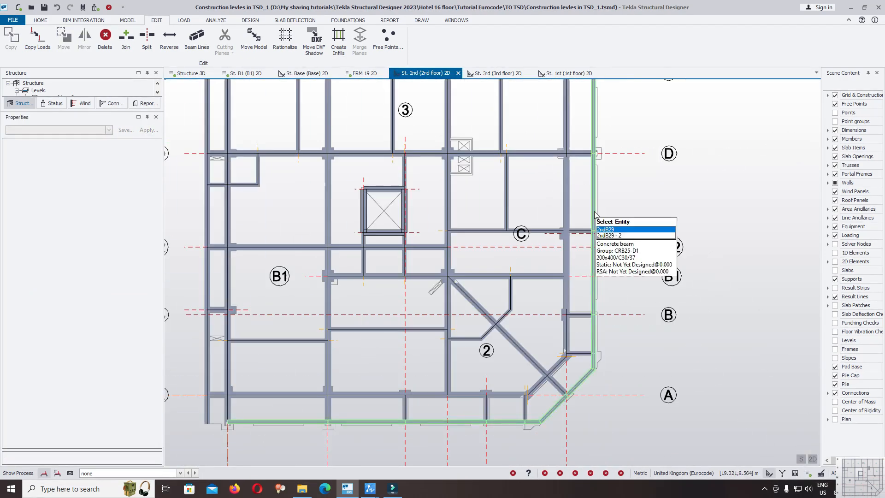
pyautogui.scroll(6, 568, 334)
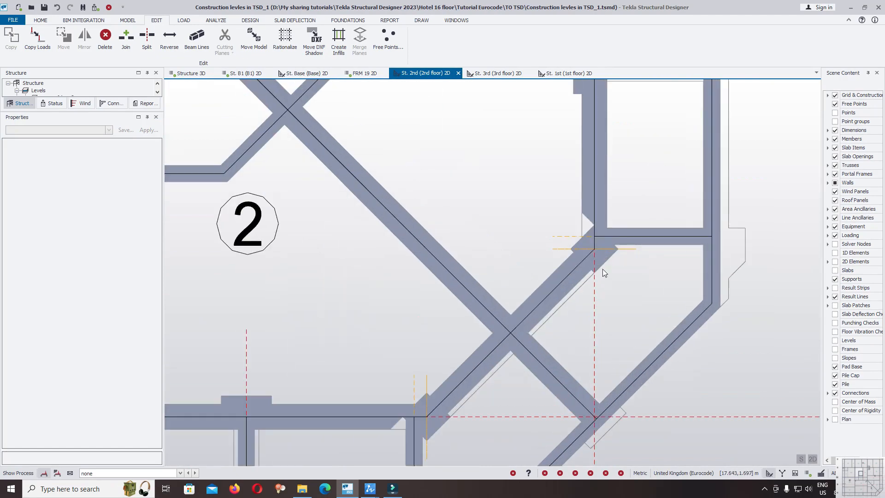
pyautogui.scroll(-3, 620, 258)
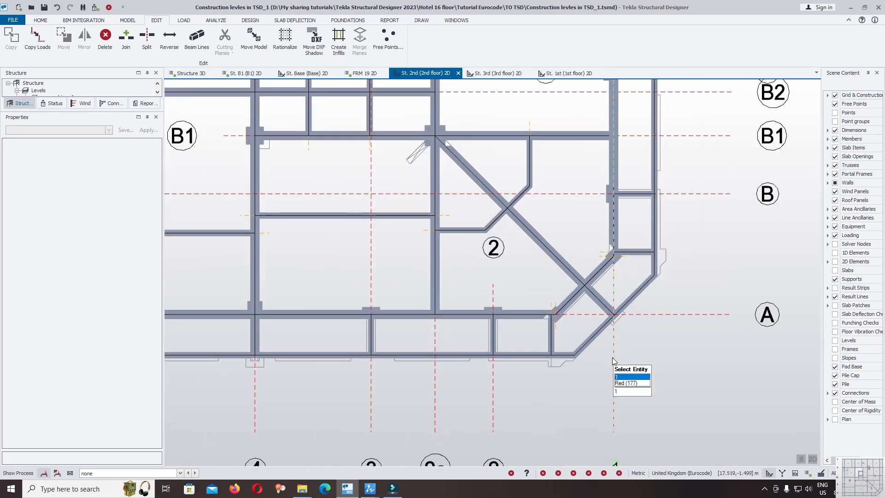